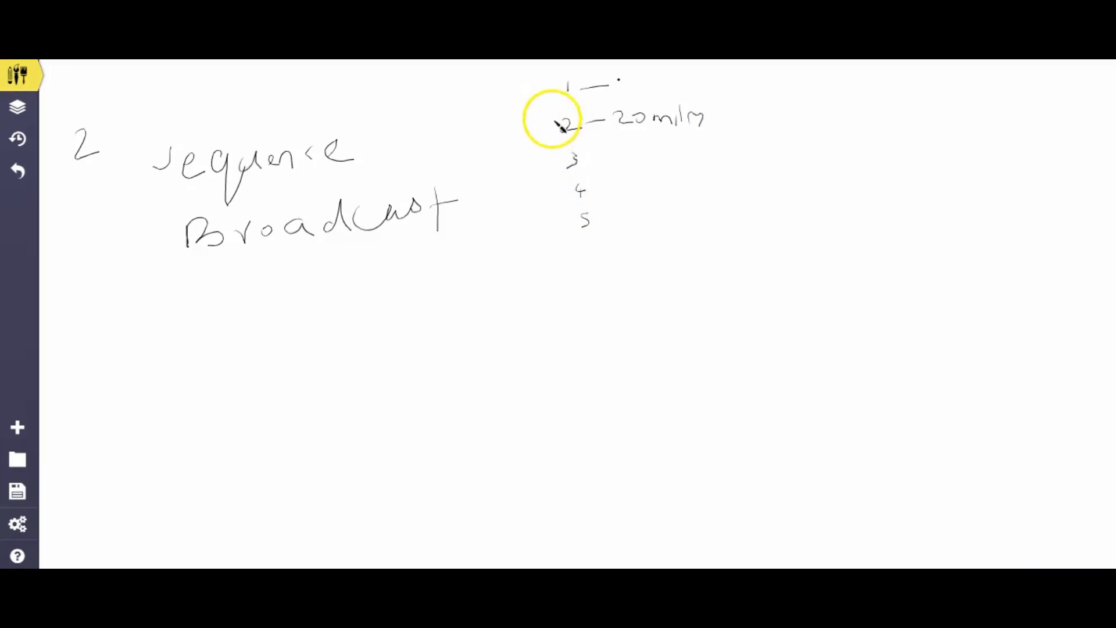
Step: Draw a box around the numbered list and an empty box below it, and label them A and B
{"action": "mouse_move", "coordinate": [550, 78]}
{"action": "left_mouse_down"}
{"action": "mouse_move", "coordinate": [548, 237]}
{"action": "mouse_move", "coordinate": [710, 237]}
{"action": "mouse_move", "coordinate": [733, 90]}
{"action": "mouse_move", "coordinate": [567, 86]}
{"action": "left_mouse_up"}
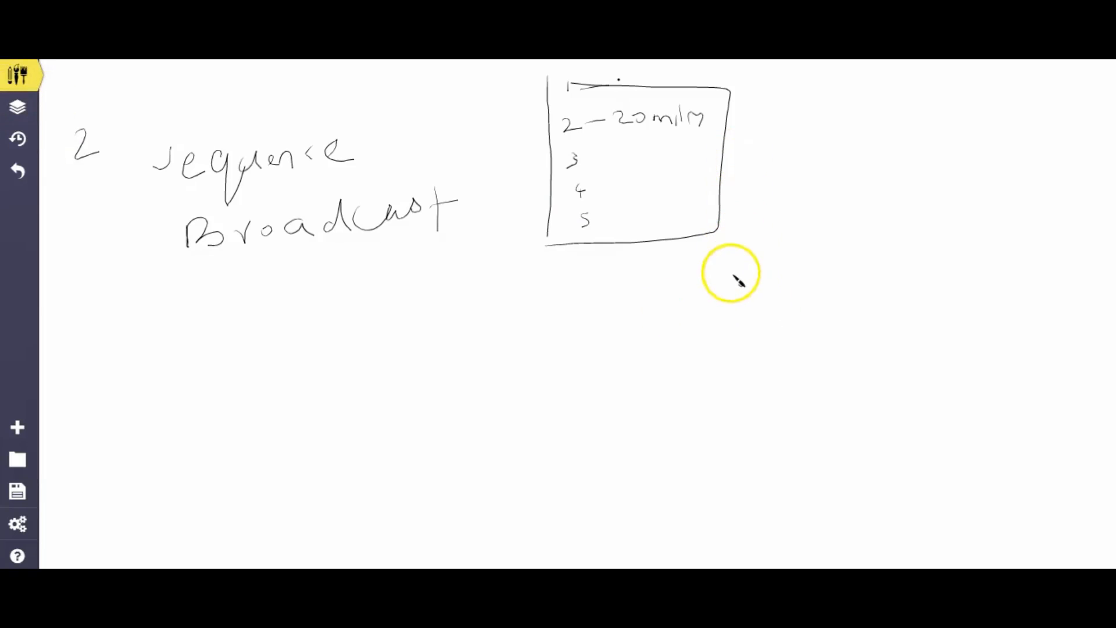
{"action": "left_click_drag", "start_coordinate": [727, 259], "coordinate": [752, 505]}
{"action": "mouse_move", "coordinate": [727, 333]}
{"action": "left_mouse_down"}
{"action": "mouse_move", "coordinate": [733, 307]}
{"action": "mouse_move", "coordinate": [902, 436]}
{"action": "mouse_move", "coordinate": [778, 477]}
{"action": "left_mouse_up"}
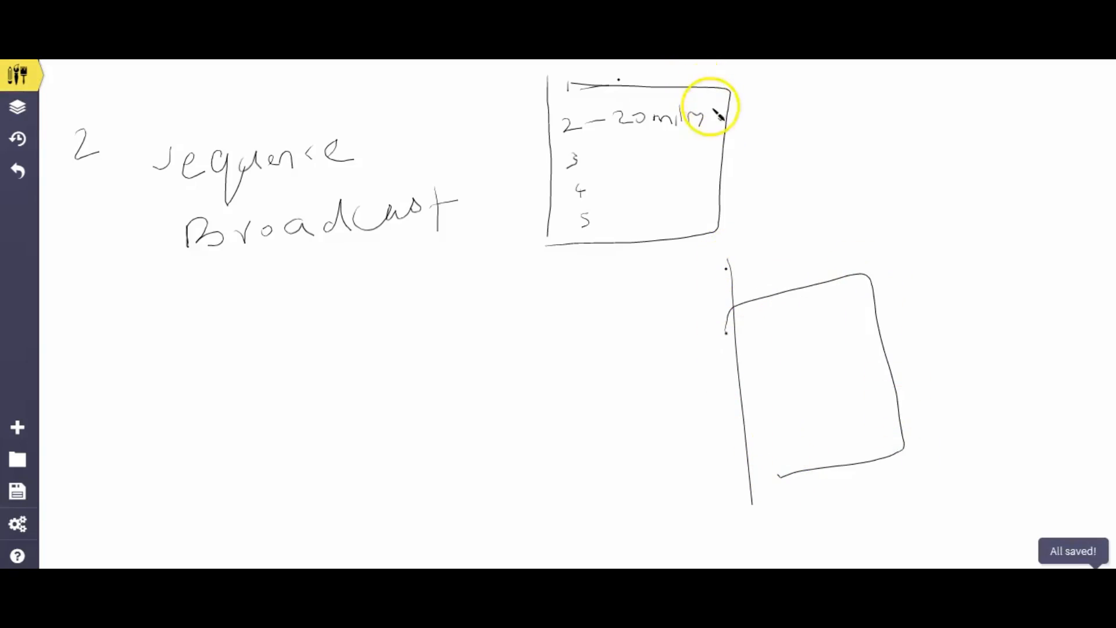
{"action": "mouse_move", "coordinate": [720, 109]}
{"action": "left_mouse_down"}
{"action": "mouse_move", "coordinate": [765, 106]}
{"action": "mouse_move", "coordinate": [757, 120]}
{"action": "mouse_move", "coordinate": [777, 111]}
{"action": "mouse_move", "coordinate": [798, 138]}
{"action": "mouse_move", "coordinate": [804, 107]}
{"action": "left_mouse_up"}
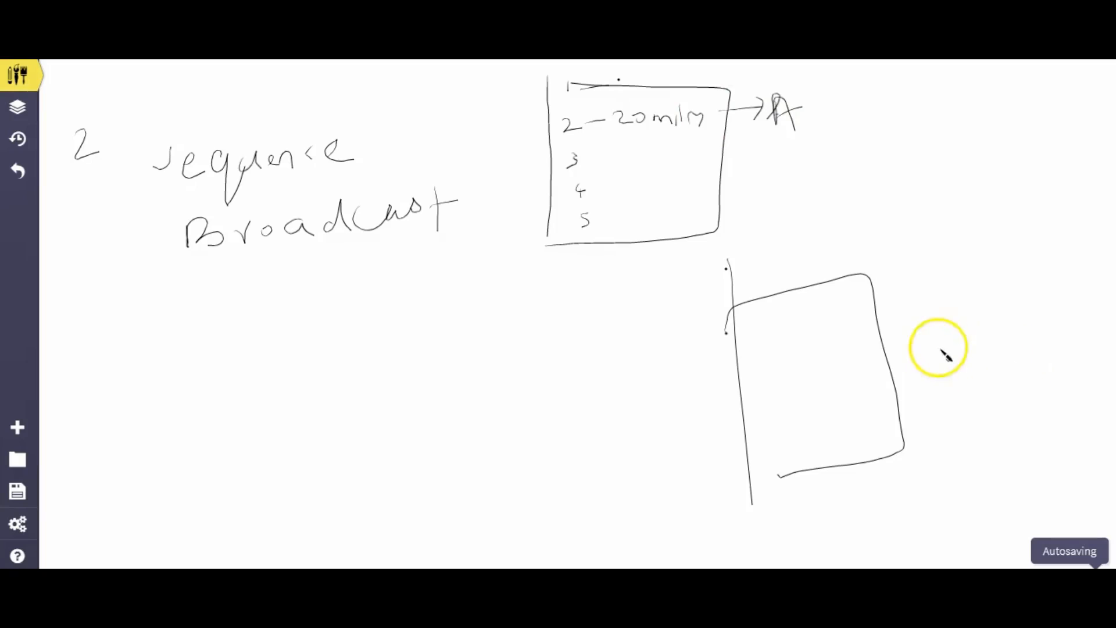
{"action": "mouse_move", "coordinate": [861, 337]}
{"action": "left_mouse_down"}
{"action": "mouse_move", "coordinate": [941, 307]}
{"action": "mouse_move", "coordinate": [930, 319]}
{"action": "left_mouse_up"}
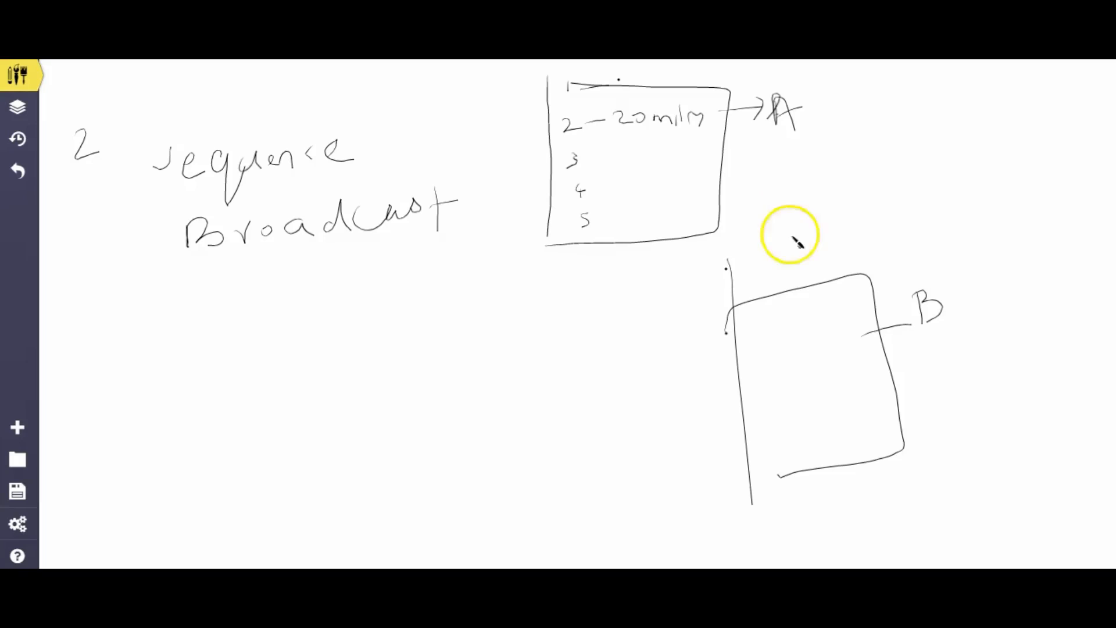
Step: Draw an arrow leading out of box B and arrows pointing both ways beside the numbered list's box
{"action": "mouse_move", "coordinate": [844, 277]}
{"action": "left_mouse_down"}
{"action": "mouse_move", "coordinate": [888, 201]}
{"action": "mouse_move", "coordinate": [872, 197]}
{"action": "mouse_move", "coordinate": [889, 211]}
{"action": "left_mouse_up"}
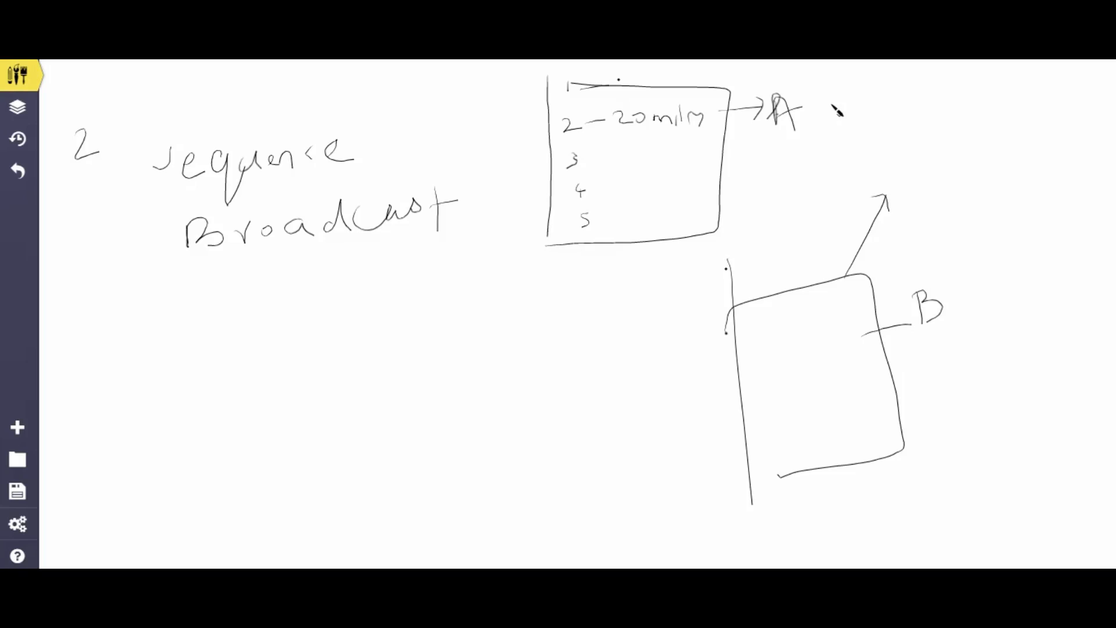
{"action": "mouse_move", "coordinate": [728, 153]}
{"action": "left_mouse_down"}
{"action": "mouse_move", "coordinate": [742, 167]}
{"action": "mouse_move", "coordinate": [860, 137]}
{"action": "mouse_move", "coordinate": [835, 169]}
{"action": "left_mouse_up"}
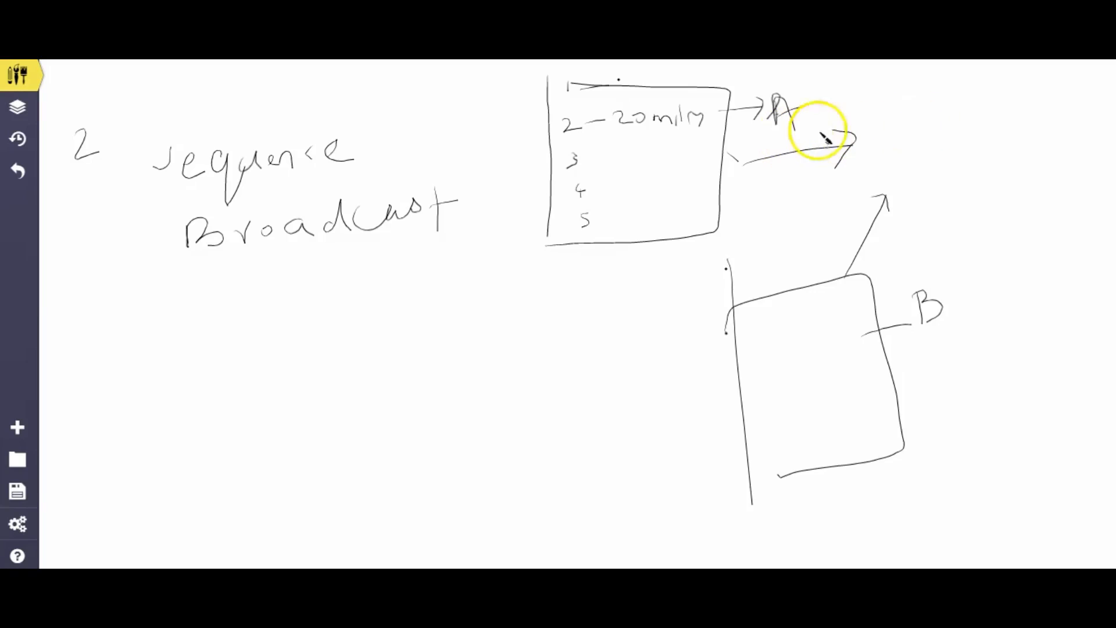
{"action": "mouse_move", "coordinate": [738, 174]}
{"action": "left_mouse_down"}
{"action": "mouse_move", "coordinate": [797, 154]}
{"action": "mouse_move", "coordinate": [740, 182]}
{"action": "mouse_move", "coordinate": [787, 187]}
{"action": "left_mouse_up"}
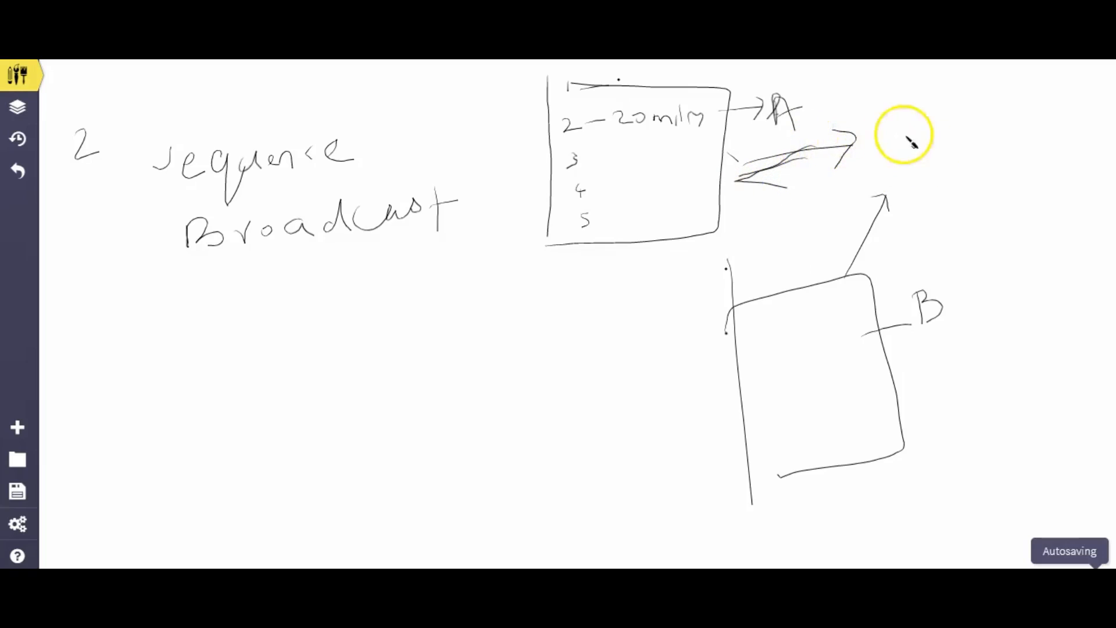
{"action": "mouse_move", "coordinate": [898, 104]}
{"action": "left_mouse_down"}
{"action": "mouse_move", "coordinate": [908, 93]}
{"action": "mouse_move", "coordinate": [891, 107]}
{"action": "mouse_move", "coordinate": [908, 110]}
{"action": "left_mouse_up"}
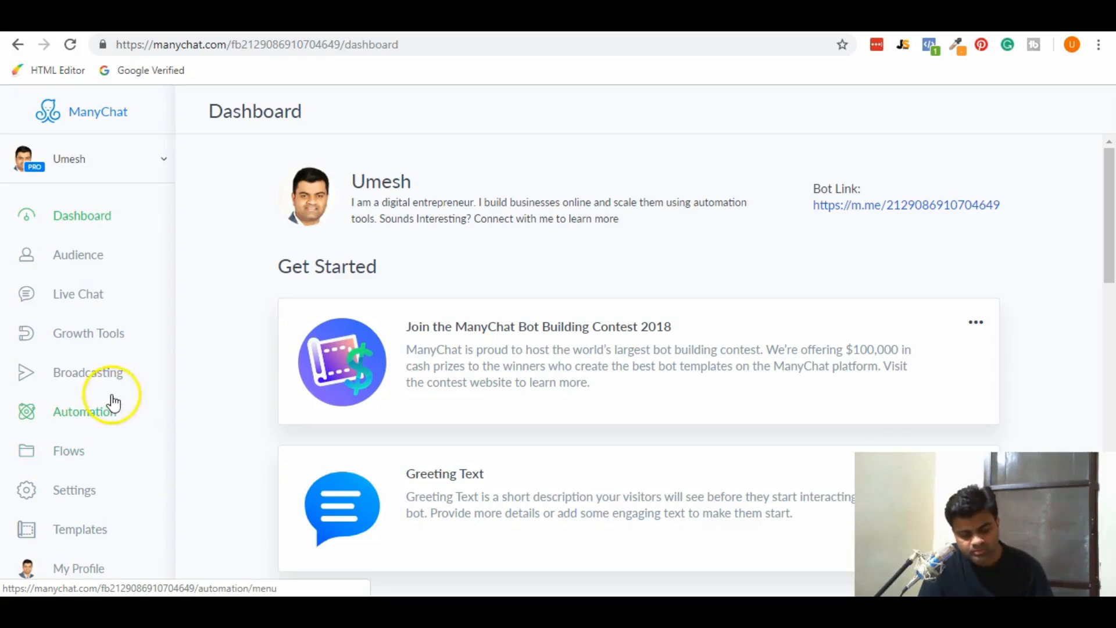
Step: Switch to ManyChat and open the automation's welcome message flow in its editor
{"action": "left_click", "coordinate": [102, 413]}
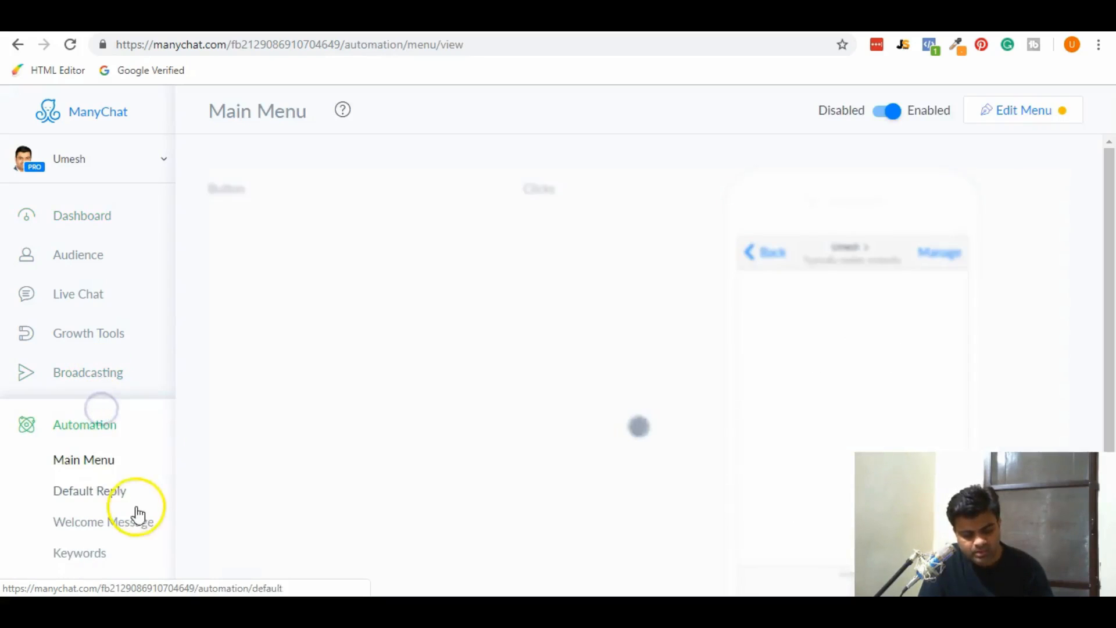
{"action": "left_click", "coordinate": [121, 504]}
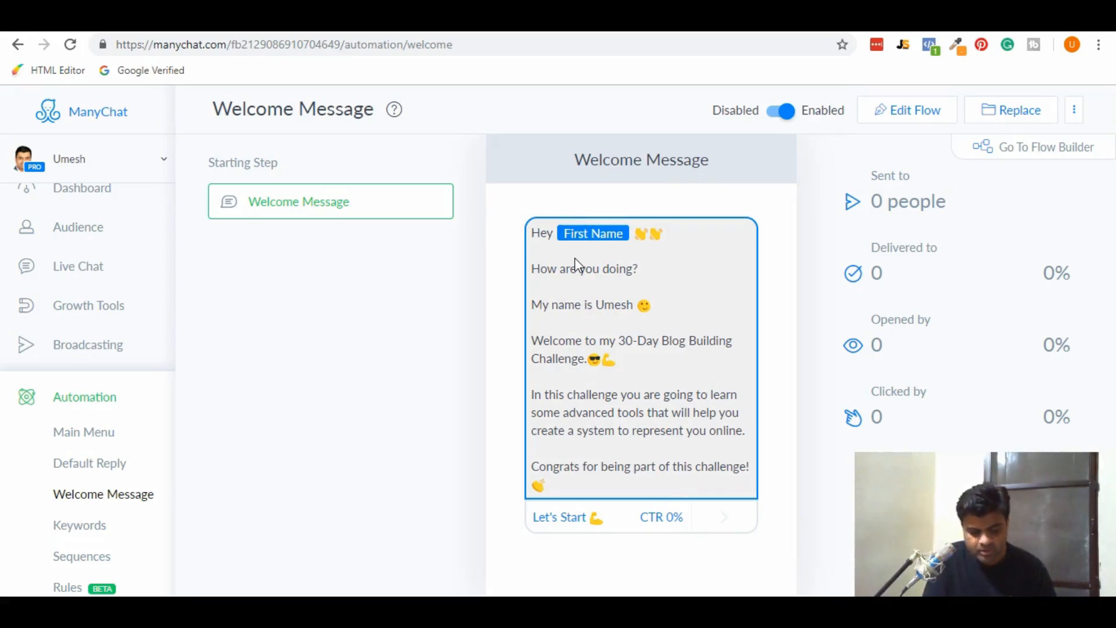
{"action": "left_click", "coordinate": [300, 570]}
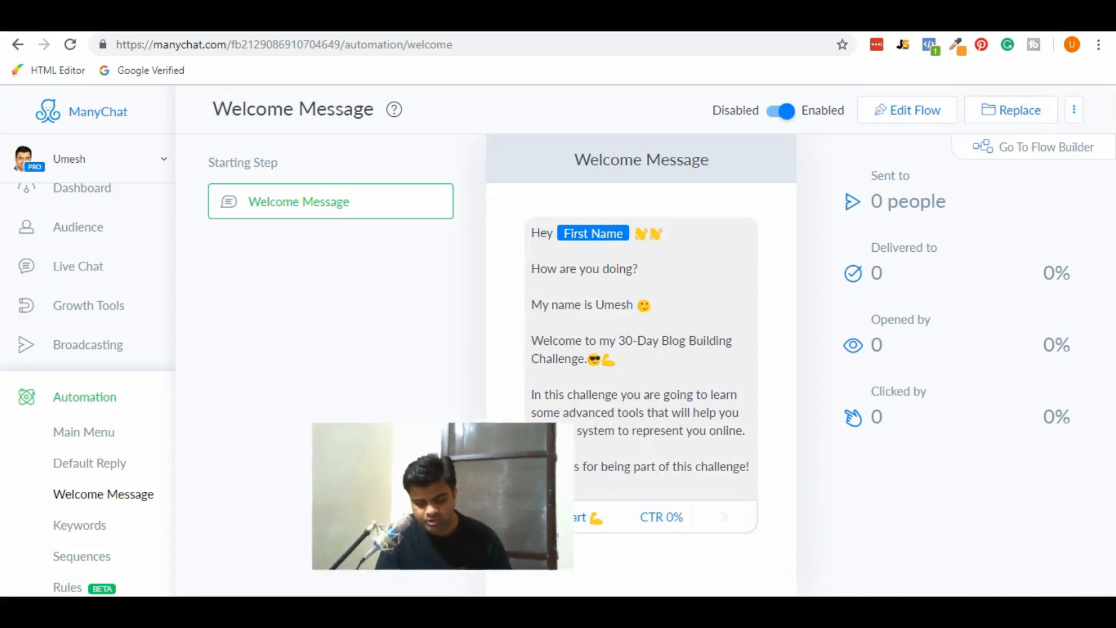
{"action": "left_click", "coordinate": [937, 111]}
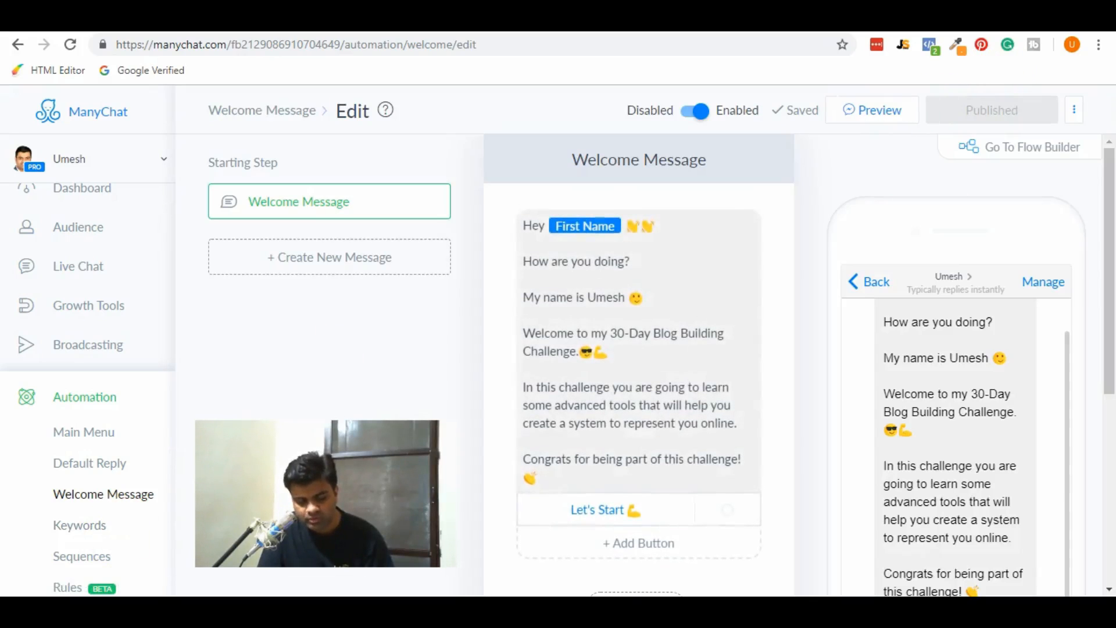
Step: Examine the settings and additional actions of the welcome message's "Let's Start" button
{"action": "left_click_drag", "start_coordinate": [1107, 232], "coordinate": [1111, 297]}
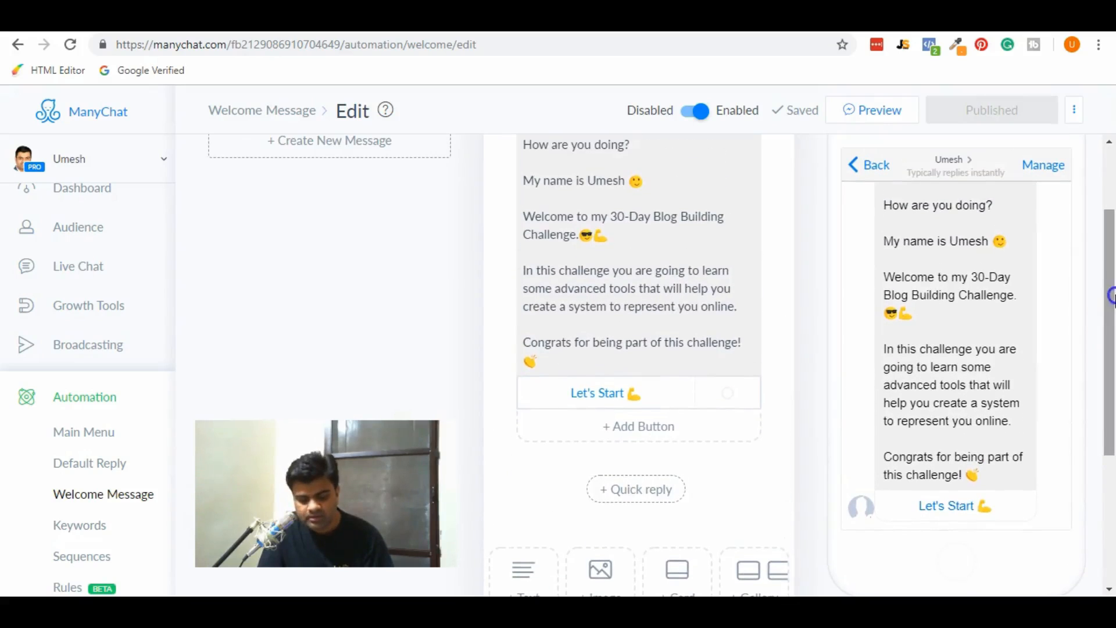
{"action": "scroll", "coordinate": [990, 321], "scroll_direction": "down", "scroll_amount": 2}
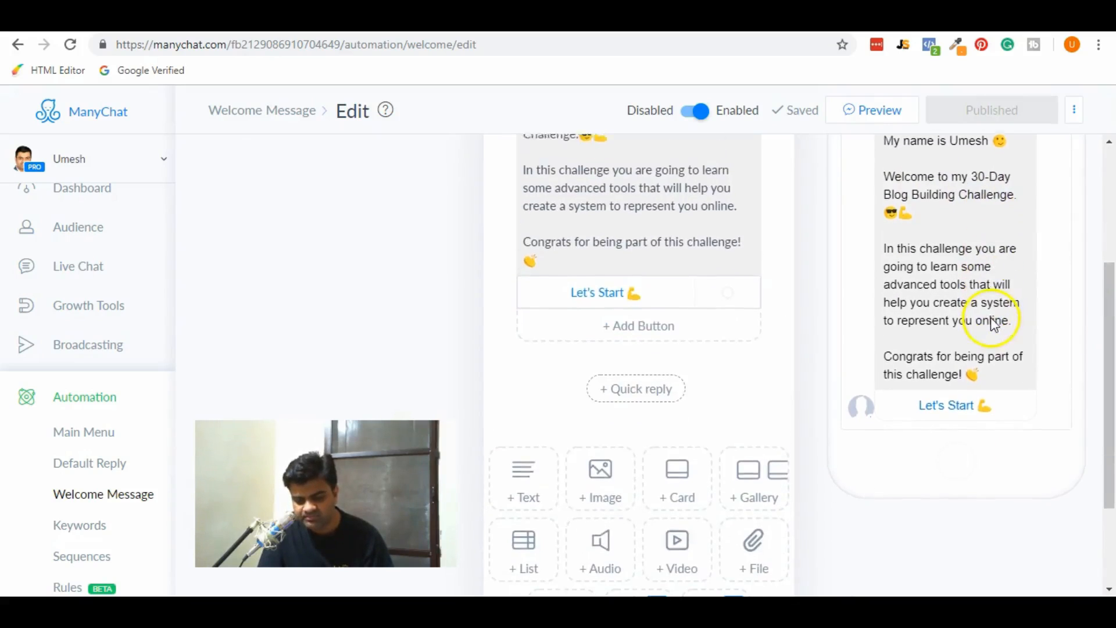
{"action": "left_click", "coordinate": [593, 292]}
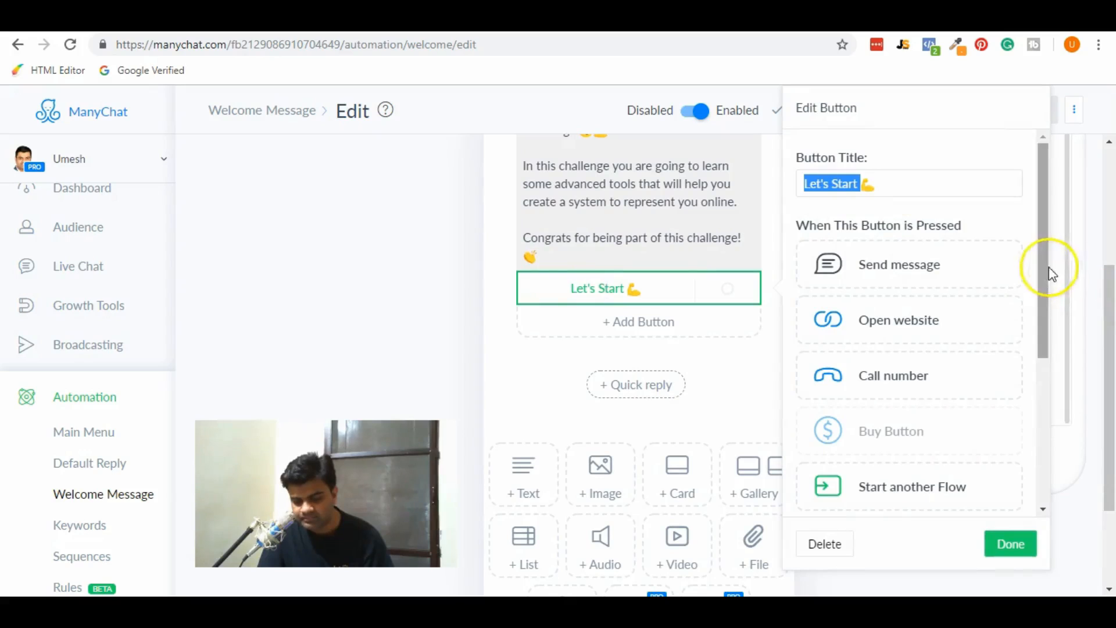
{"action": "left_click_drag", "start_coordinate": [1041, 263], "coordinate": [1043, 421]}
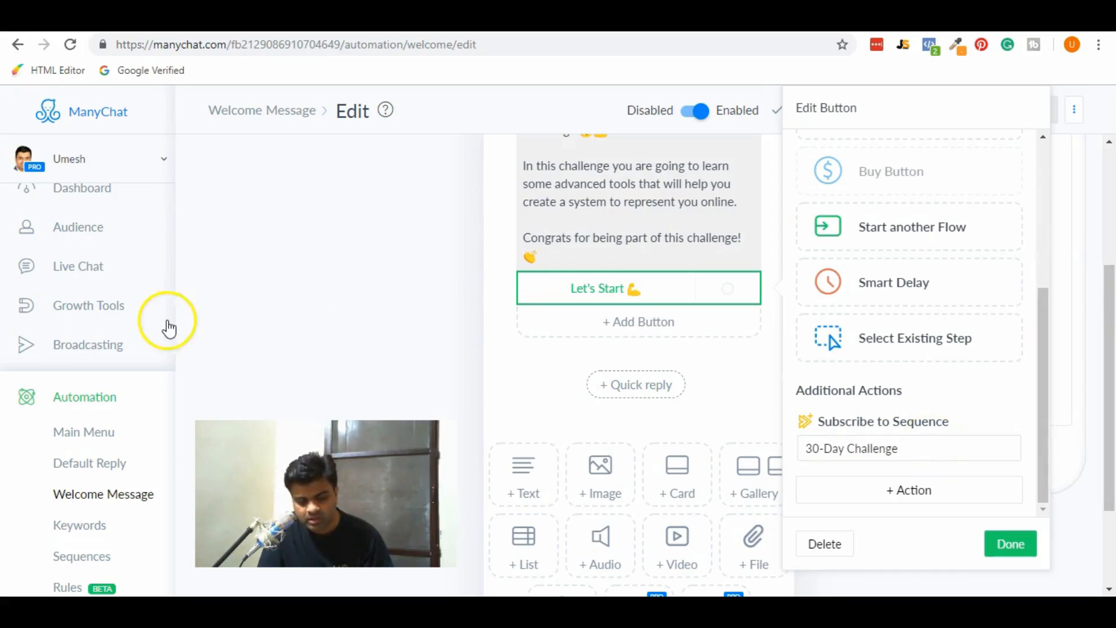
Step: Create a new automation sequence named "Test_Builderall"
{"action": "left_click", "coordinate": [102, 558]}
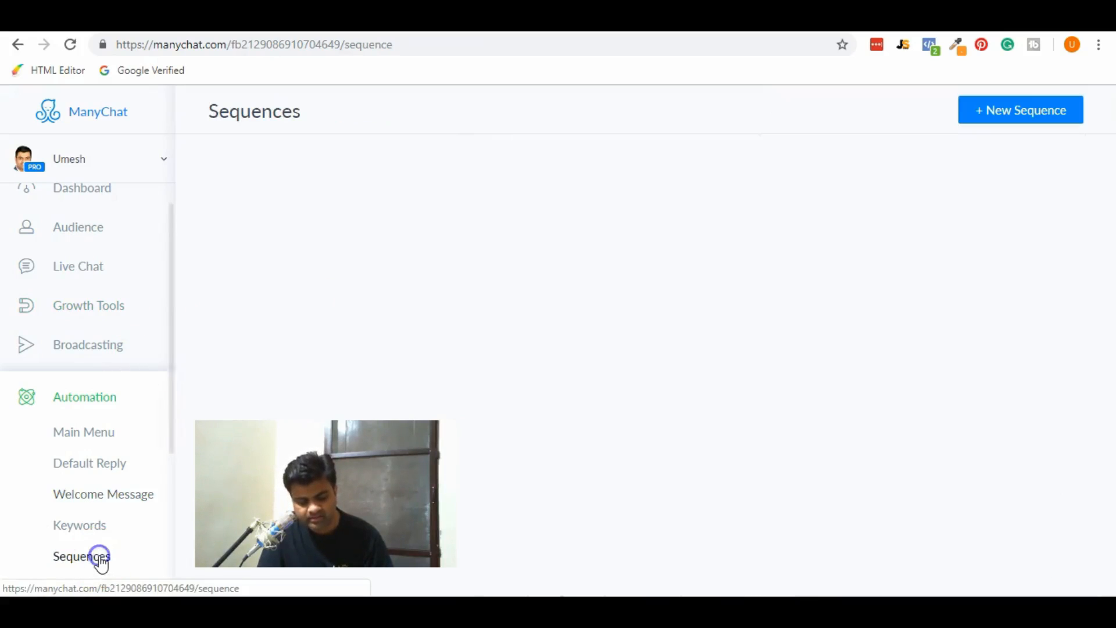
{"action": "left_click_drag", "start_coordinate": [173, 316], "coordinate": [177, 385]}
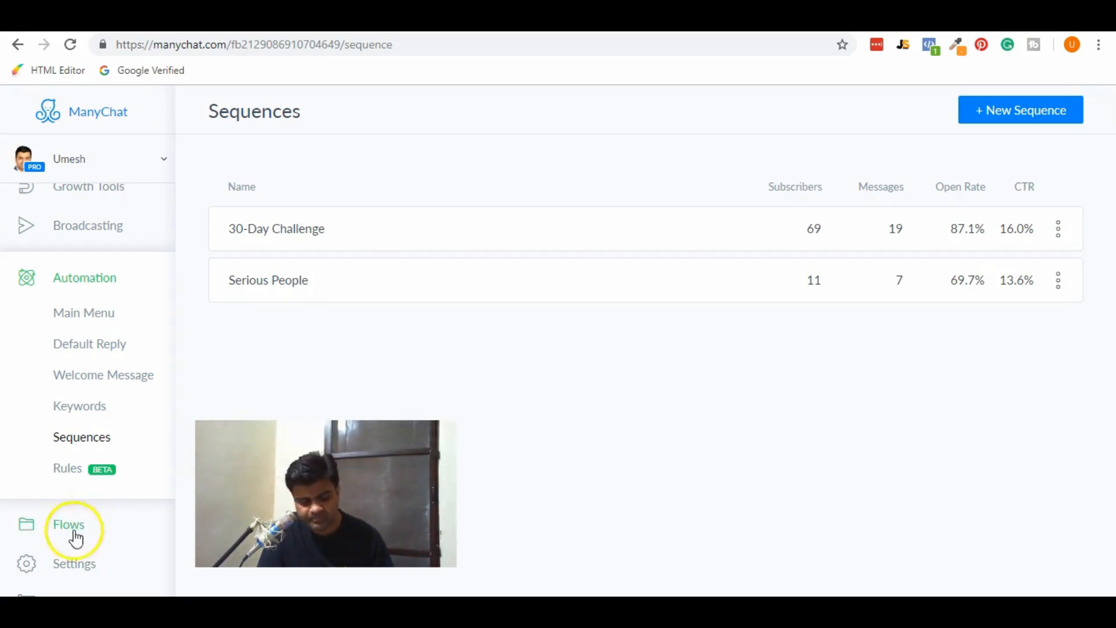
{"action": "left_click", "coordinate": [1053, 109]}
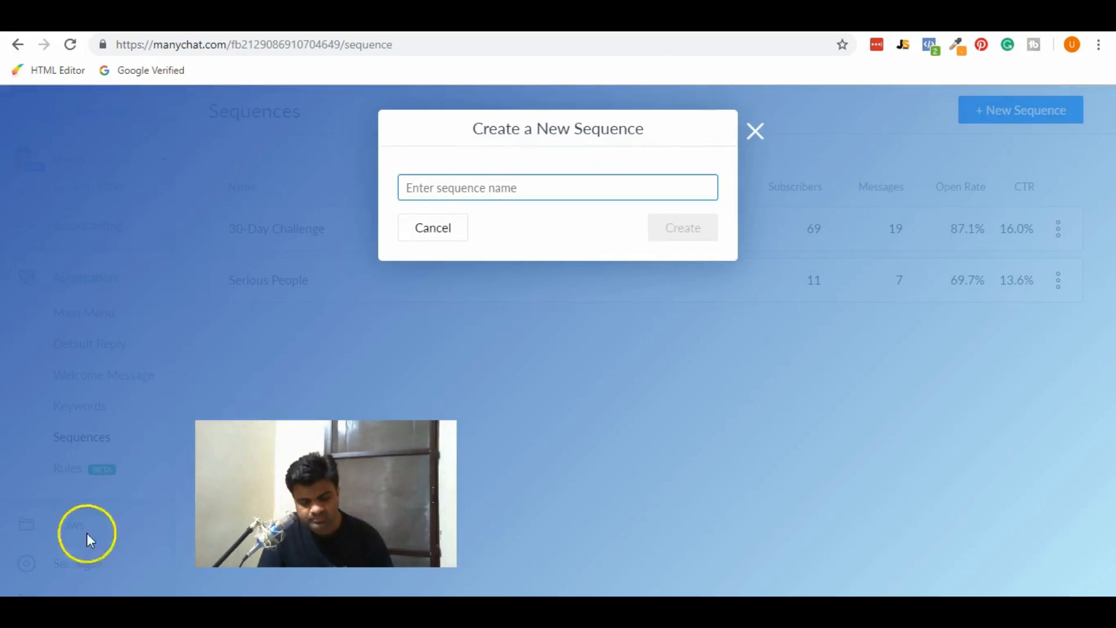
{"action": "left_click", "coordinate": [459, 190]}
{"action": "type", "text": "T"}
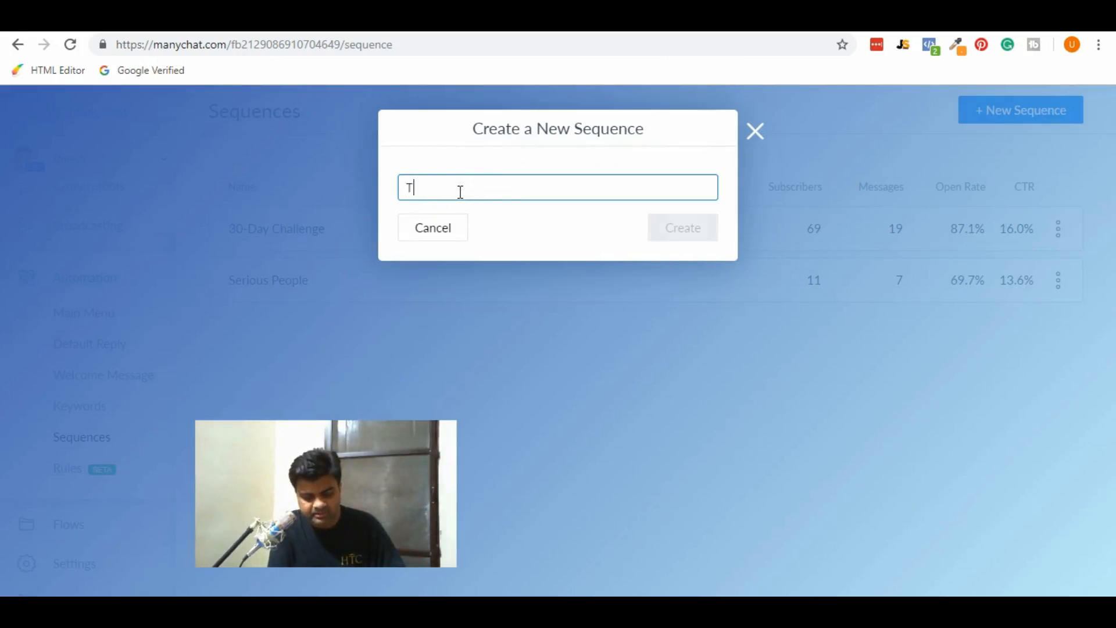
{"action": "type", "text": "est_Builde"}
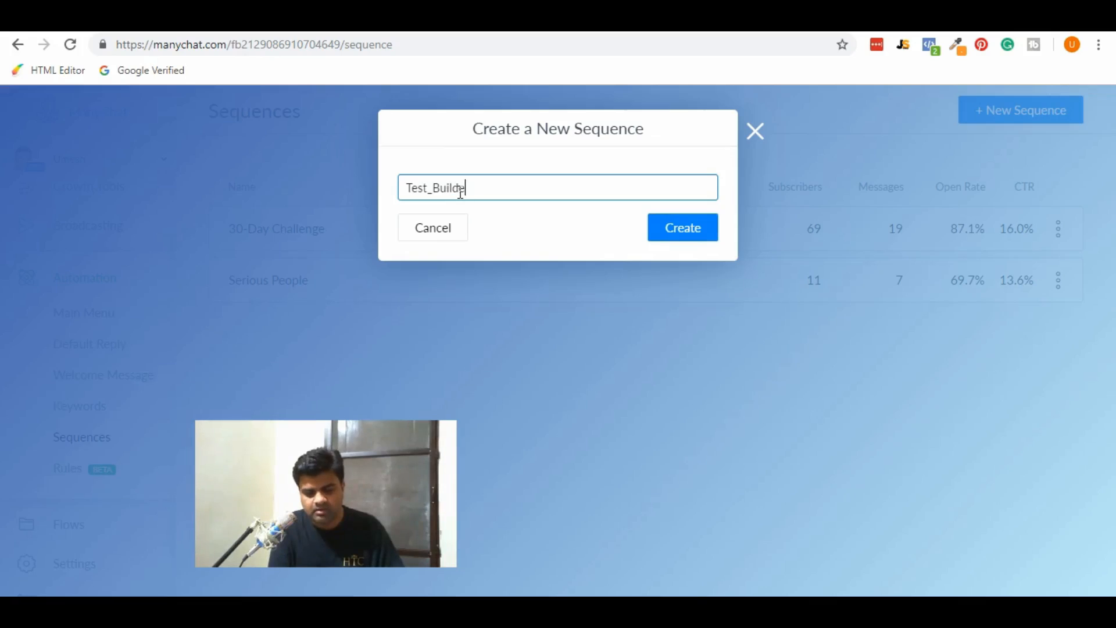
{"action": "type", "text": "rall"}
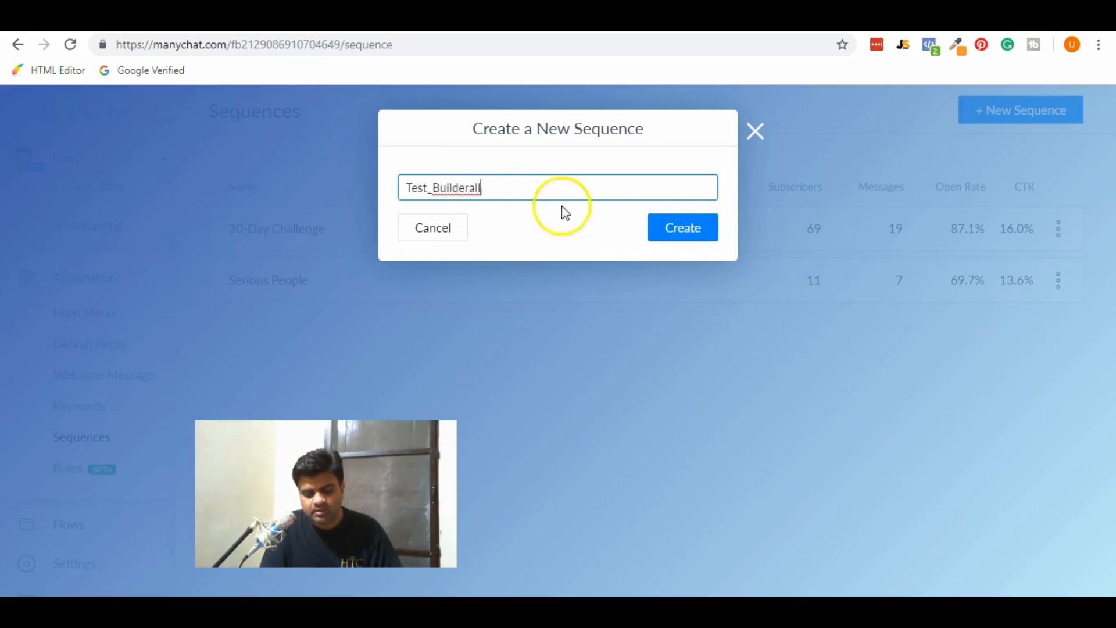
{"action": "left_click", "coordinate": [668, 229]}
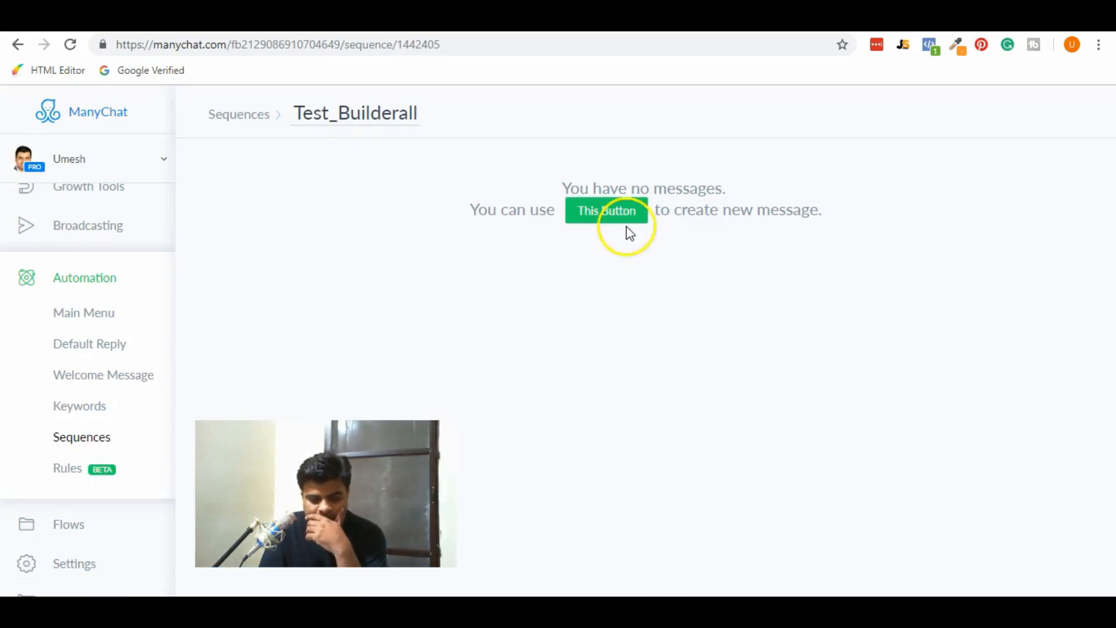
Step: Add the first message to the Test_Builderall sequence and create a new reply for it
{"action": "left_click", "coordinate": [598, 221]}
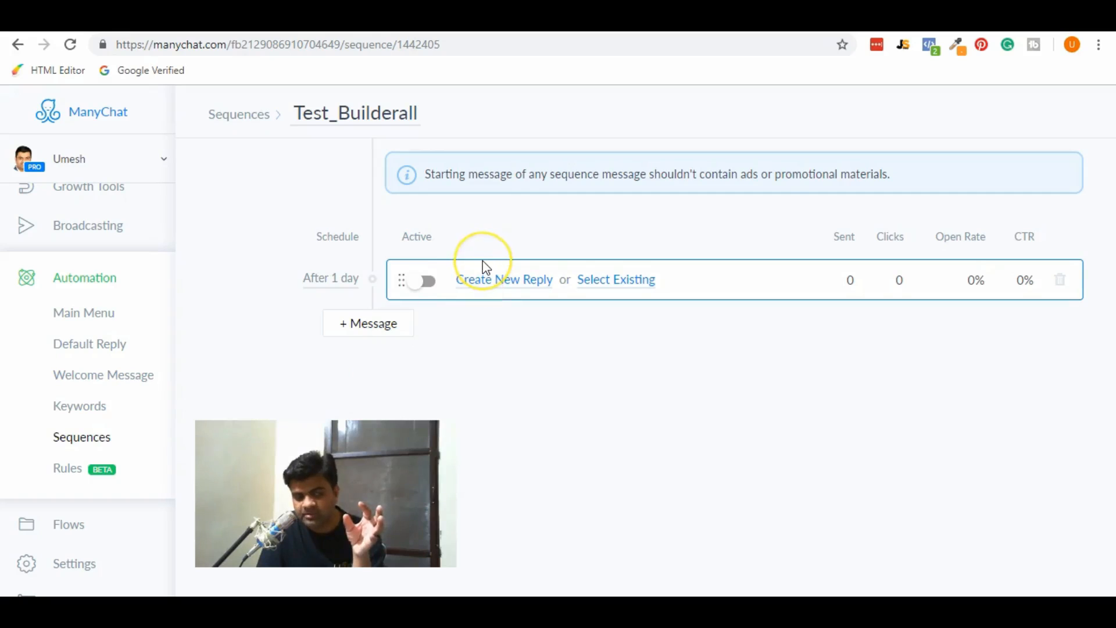
{"action": "left_click", "coordinate": [488, 278]}
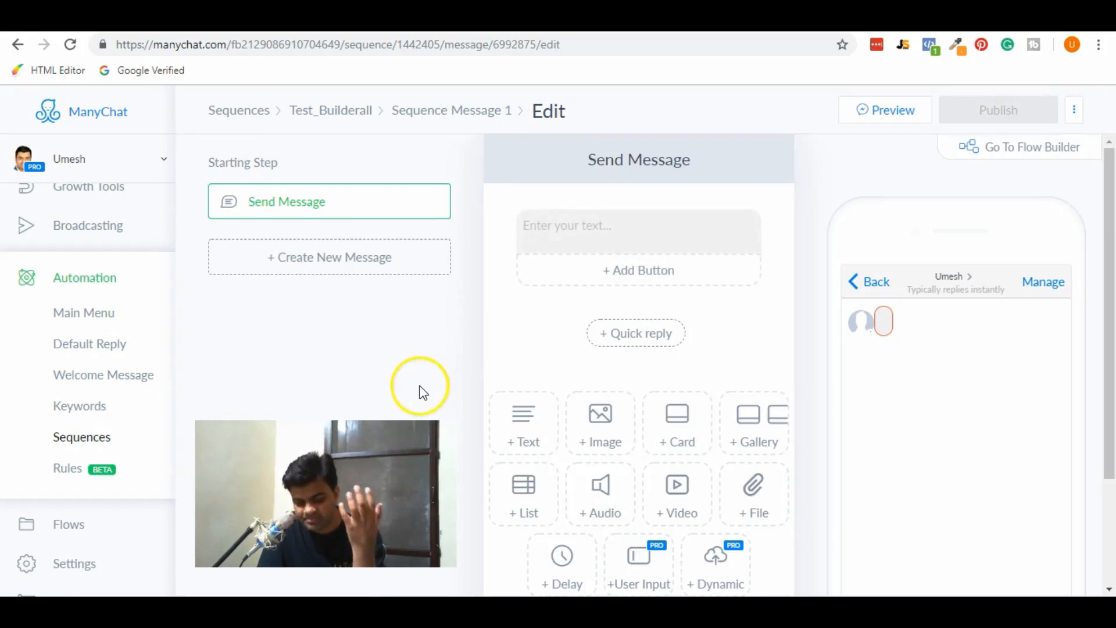
Step: Begin the message text with "Hey" followed by the First Name variable
{"action": "left_click", "coordinate": [589, 236]}
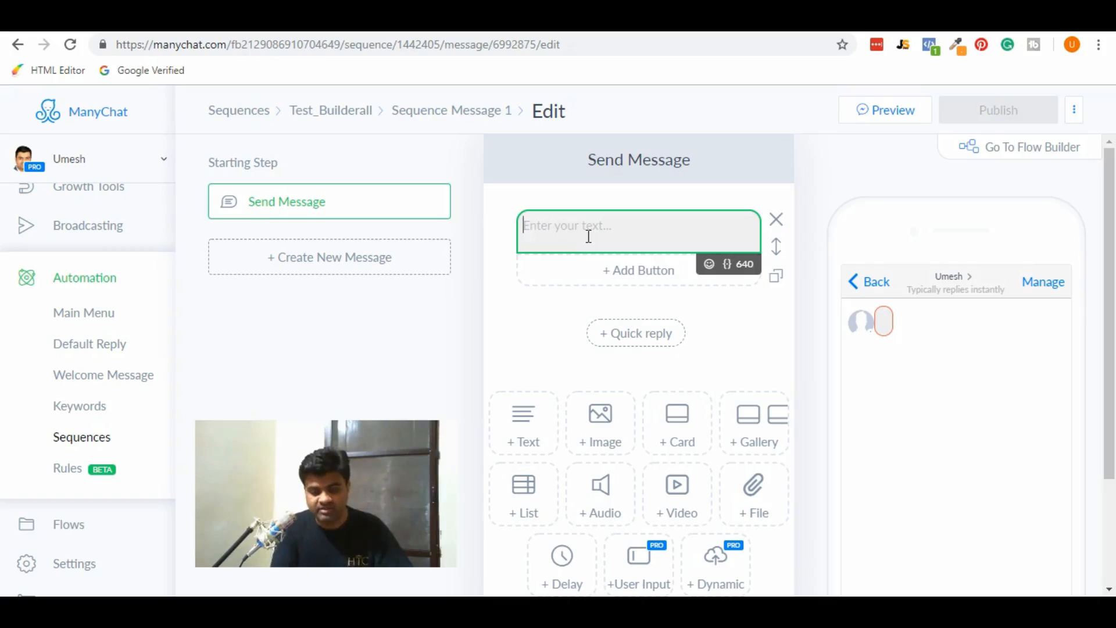
{"action": "type", "text": "Hey"}
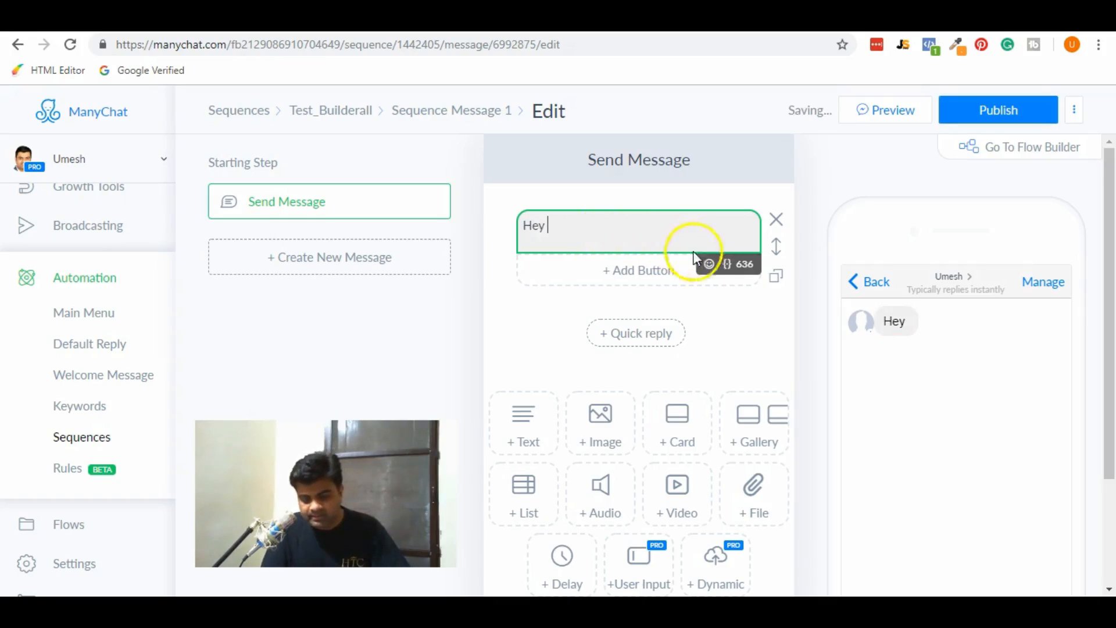
{"action": "left_click", "coordinate": [728, 272]}
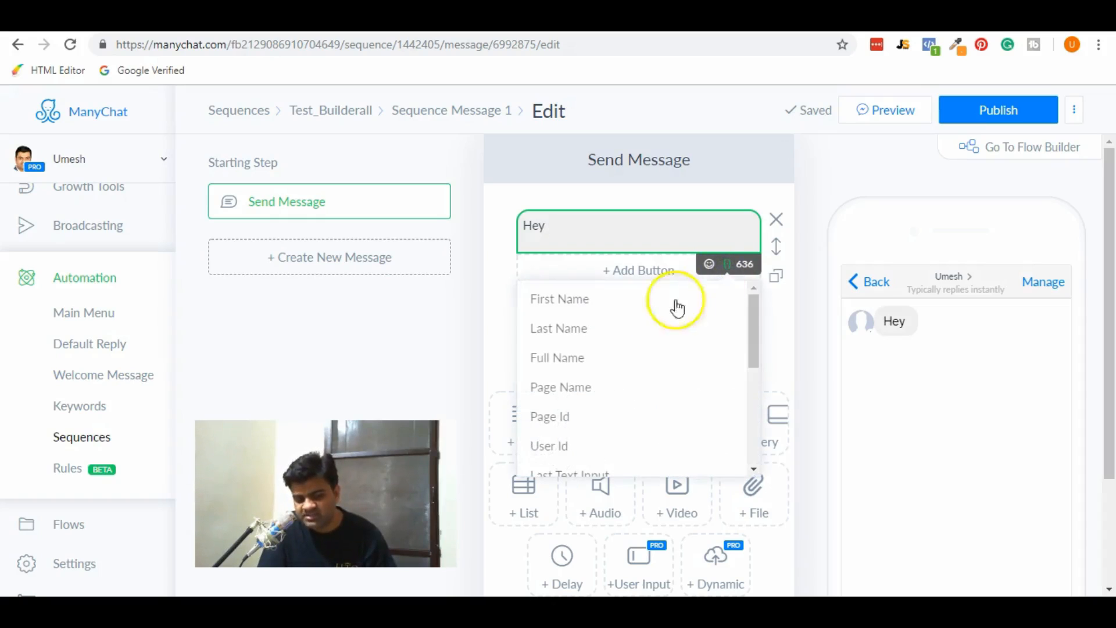
{"action": "mouse_move", "coordinate": [757, 330]}
{"action": "left_mouse_down"}
{"action": "mouse_move", "coordinate": [755, 391]}
{"action": "mouse_move", "coordinate": [746, 317]}
{"action": "left_mouse_up"}
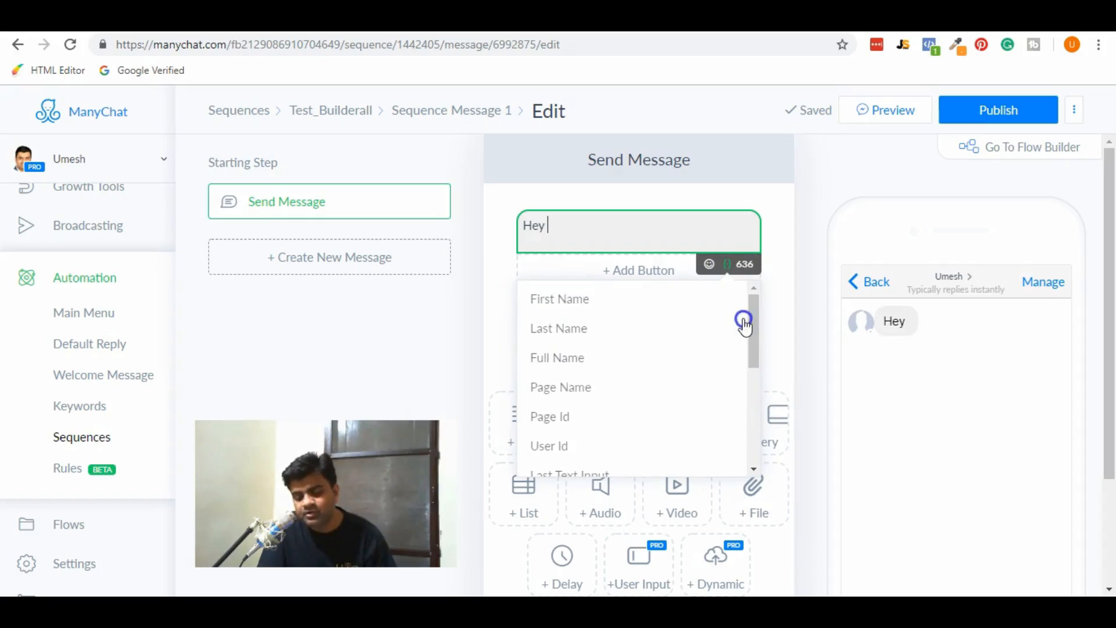
{"action": "left_click", "coordinate": [626, 307]}
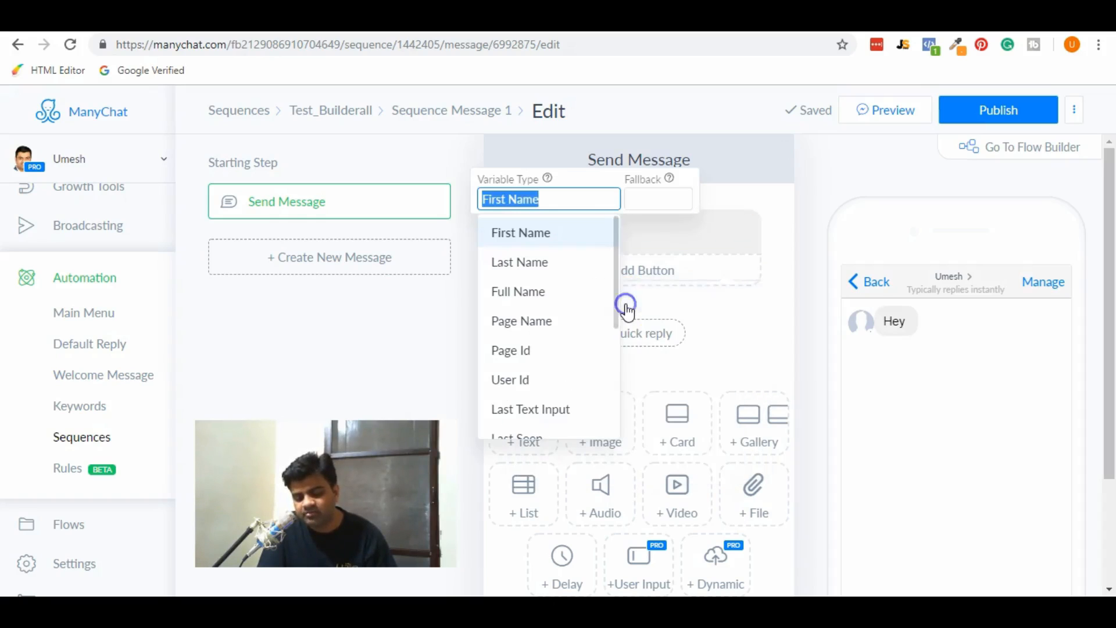
{"action": "left_click", "coordinate": [568, 239]}
{"action": "left_click", "coordinate": [643, 243]}
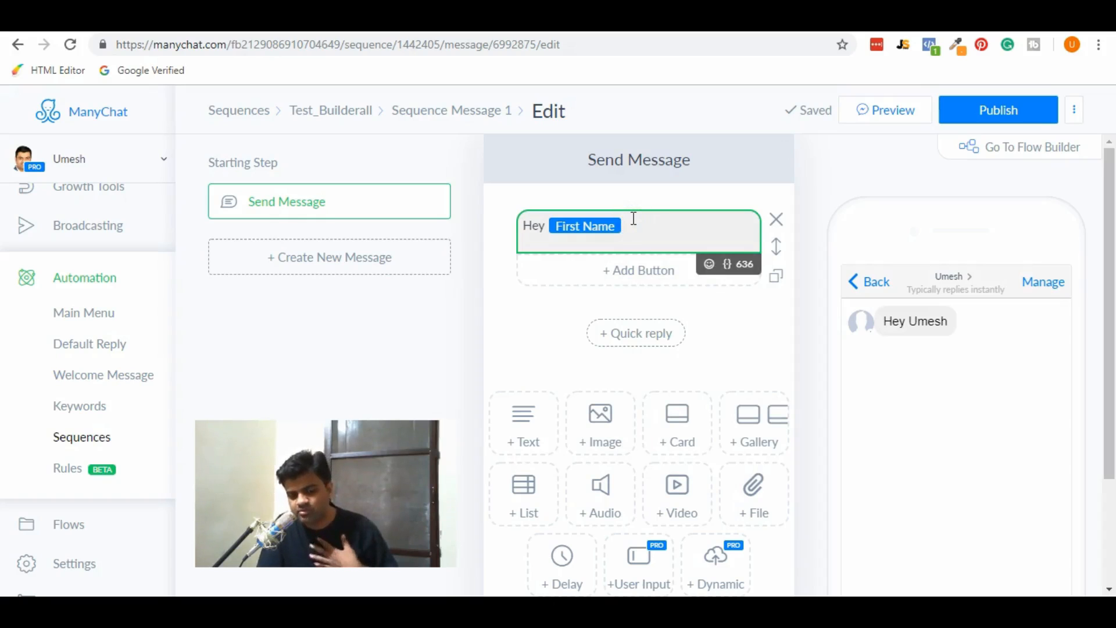
Step: Put a comma after the First Name variable and add the line "How are you doing today?" below it
{"action": "type", "text": ","}
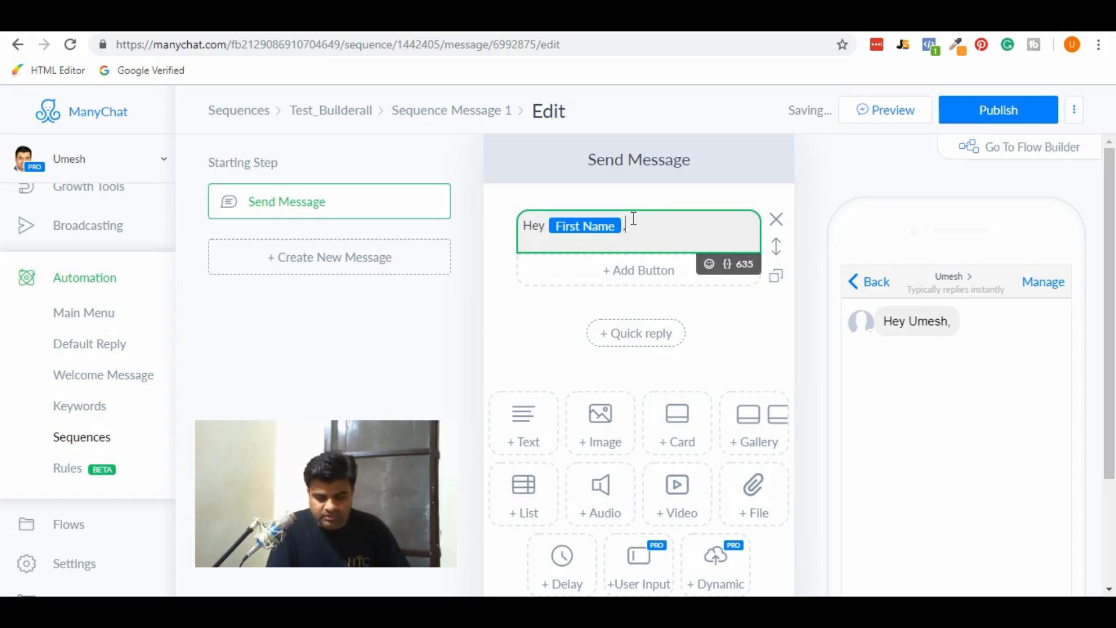
{"action": "key", "text": "Return"}
{"action": "type", "text": "How are you doing toda"}
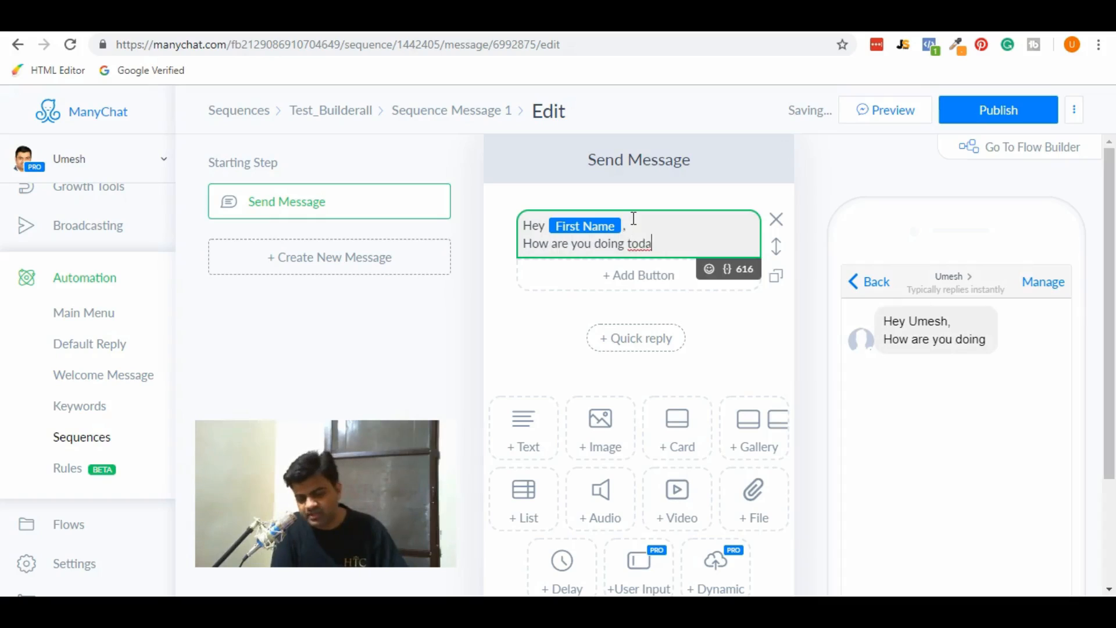
{"action": "type", "text": "y?"}
Step: Add a button titled "Good" below the greeting text
{"action": "left_click", "coordinate": [636, 287]}
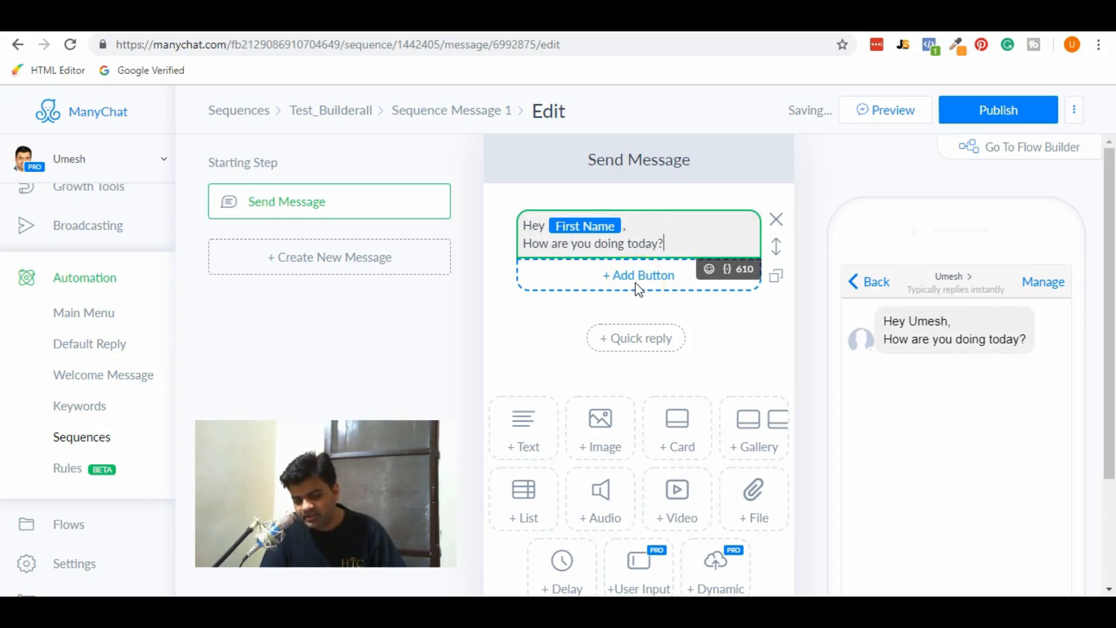
{"action": "left_click", "coordinate": [638, 289]}
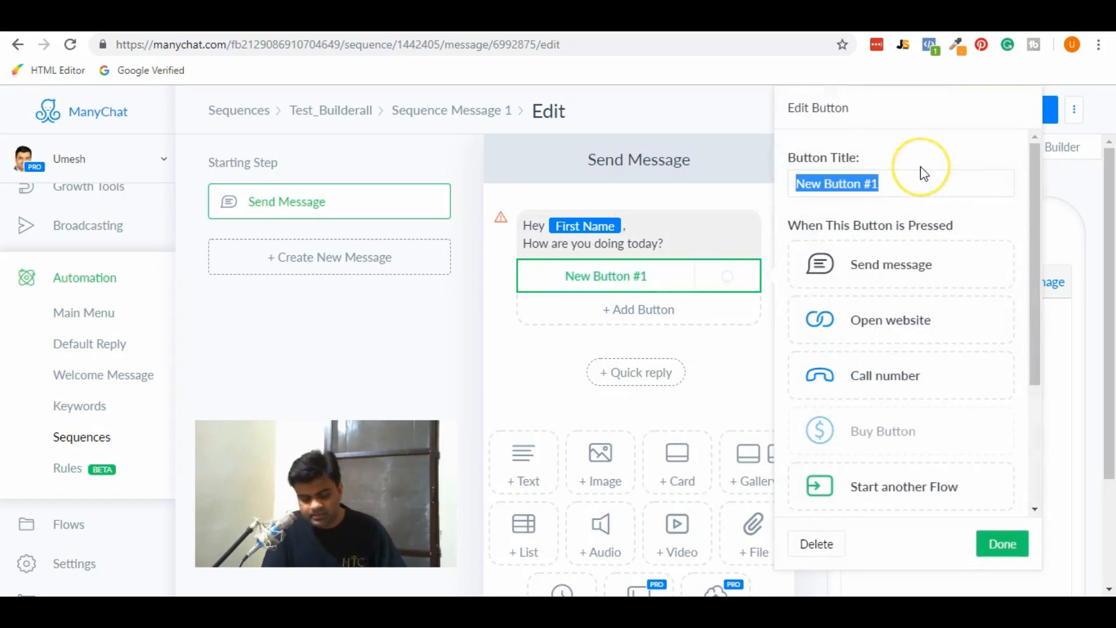
{"action": "type", "text": "Good"}
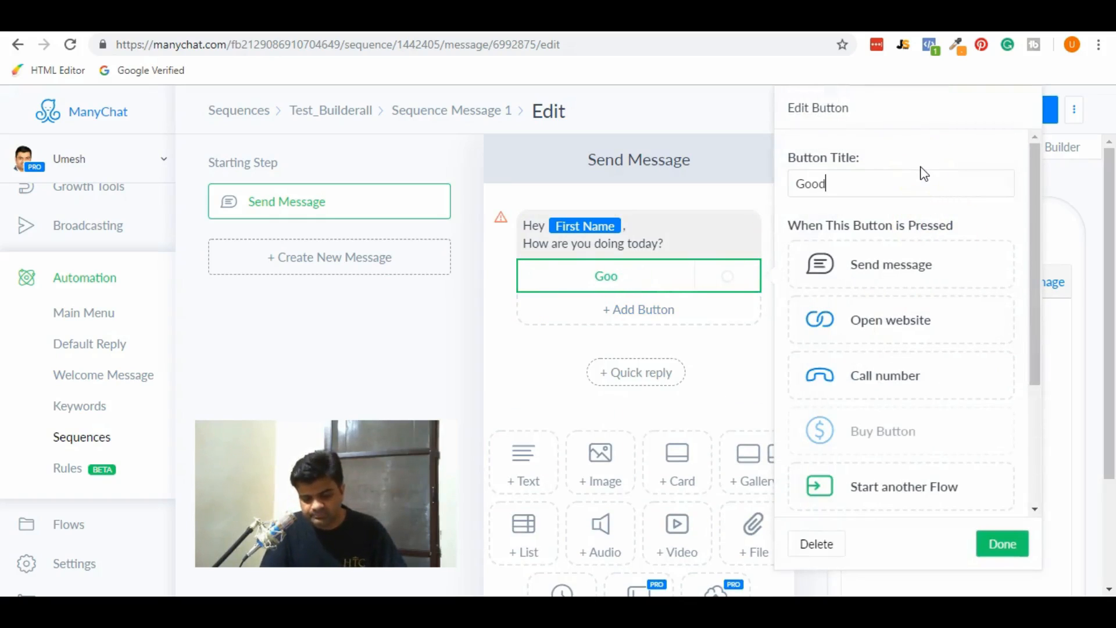
{"action": "left_click", "coordinate": [1008, 544]}
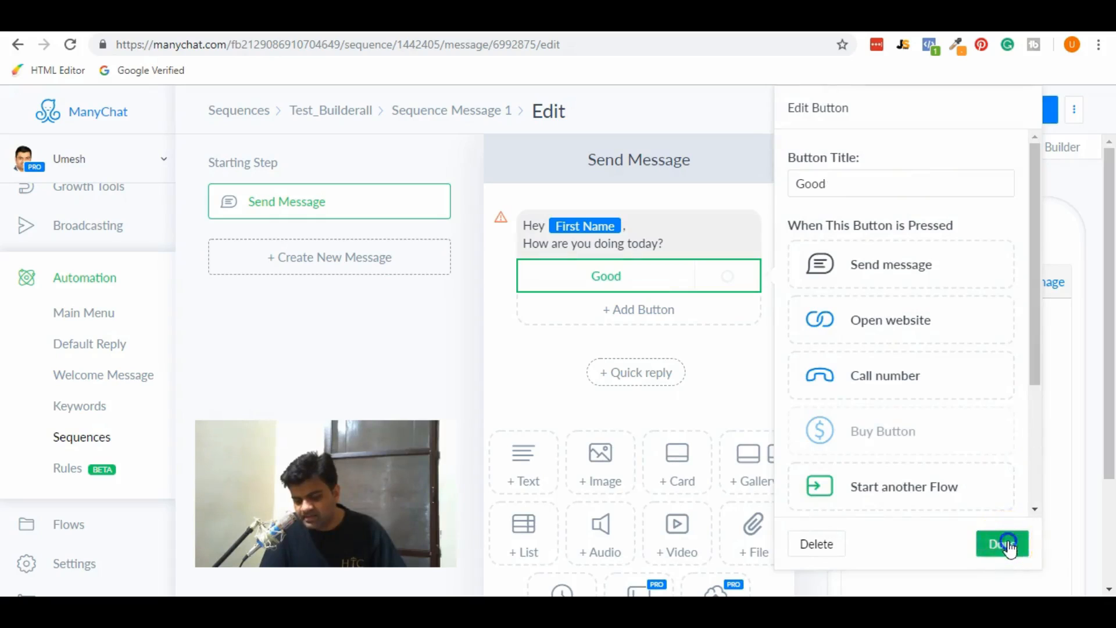
Step: Add a second button titled "Awesome" beneath the "Good" button
{"action": "left_click", "coordinate": [603, 308]}
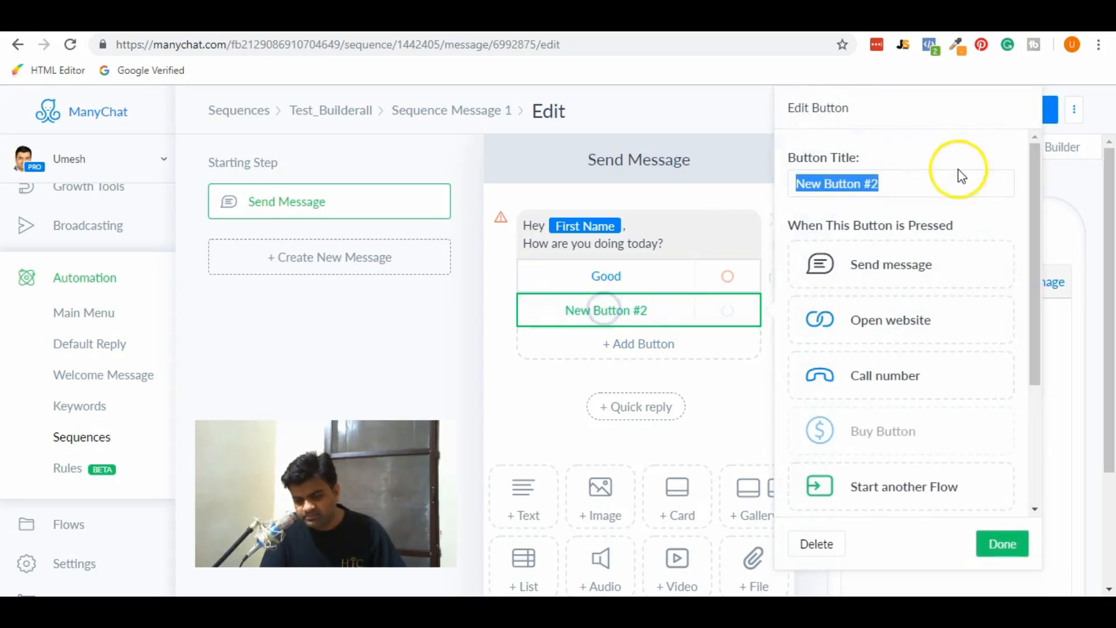
{"action": "type", "text": "Awesome"}
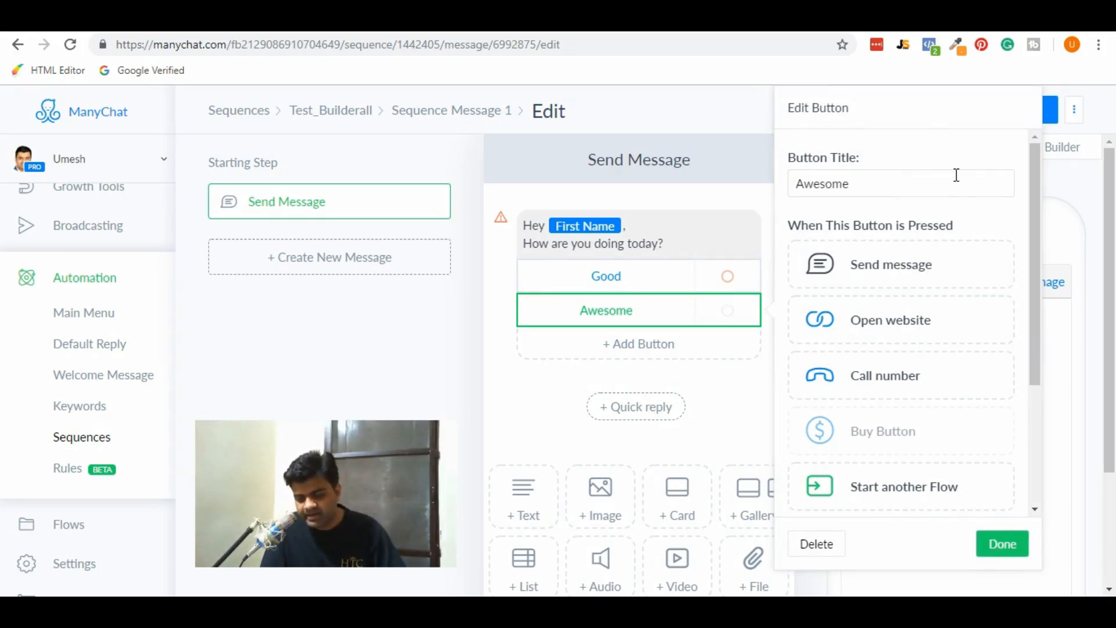
{"action": "left_click", "coordinate": [1004, 547]}
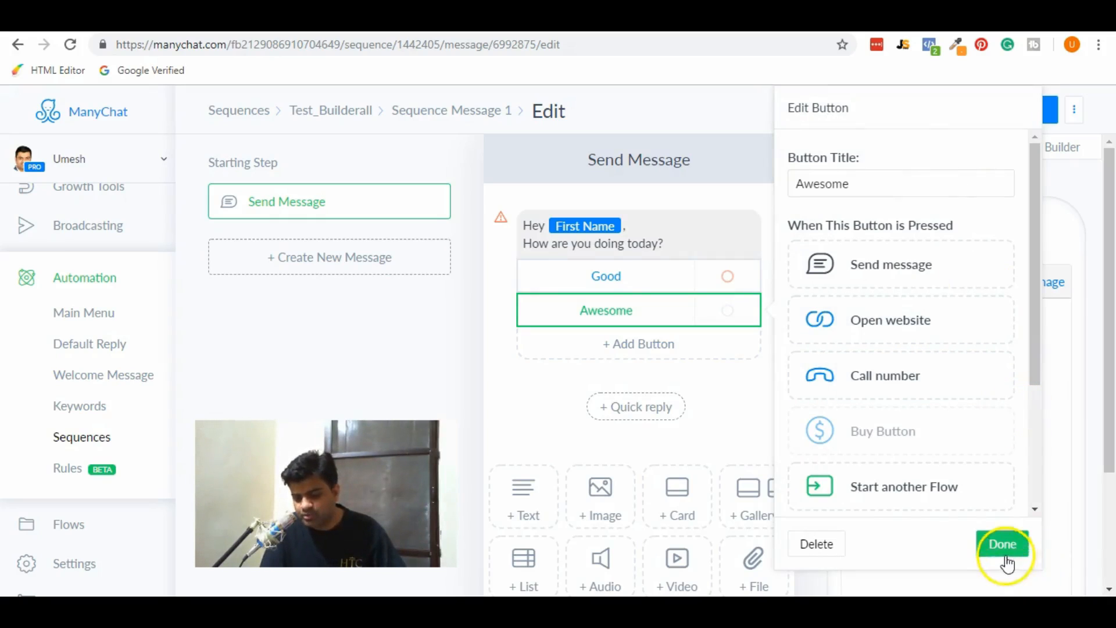
Step: Append the sunglasses face emoji to the title of the "Good" button and save the button
{"action": "left_click", "coordinate": [605, 266]}
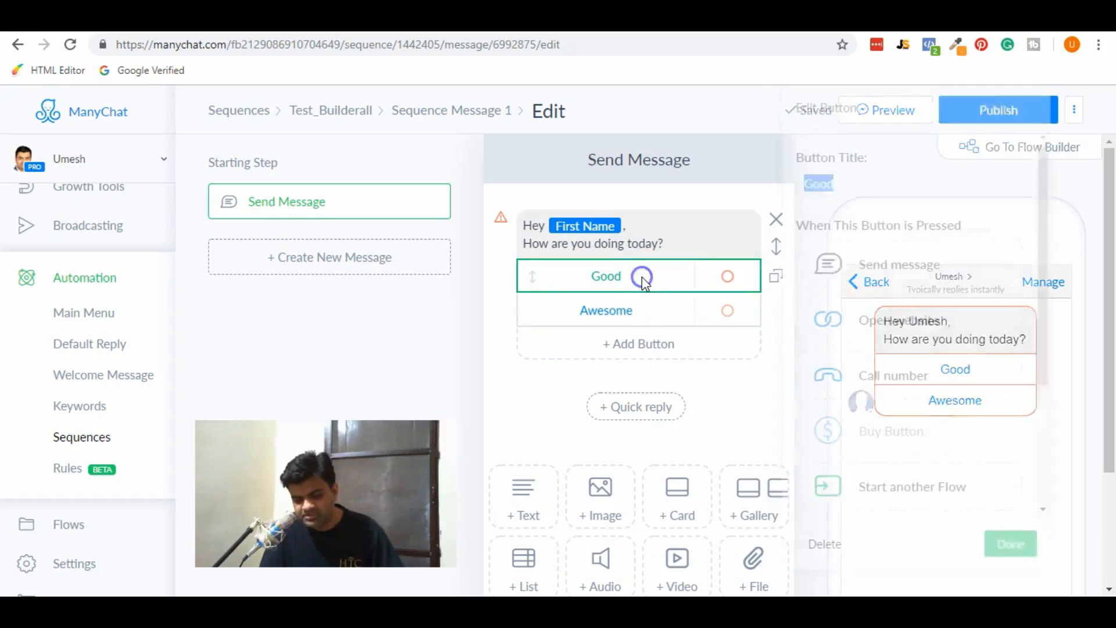
{"action": "left_click", "coordinate": [951, 187]}
{"action": "key", "text": "BackSpace"}
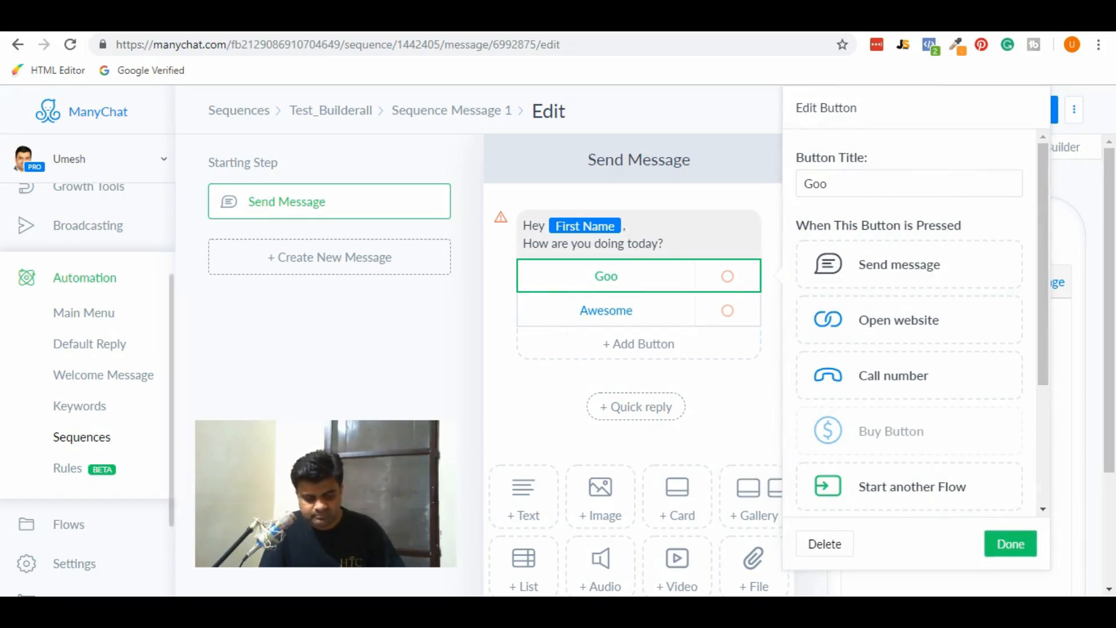
{"action": "left_click", "coordinate": [901, 191]}
{"action": "type", "text": "d"}
{"action": "left_click", "coordinate": [991, 210]}
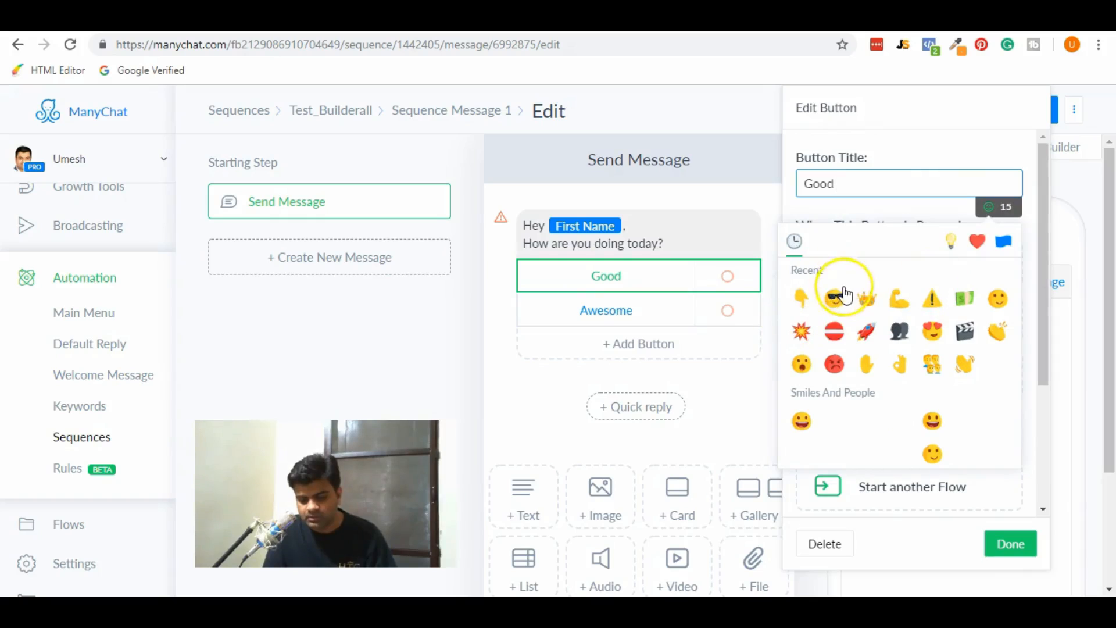
{"action": "left_click", "coordinate": [835, 299]}
{"action": "left_click", "coordinate": [906, 165]}
{"action": "left_click", "coordinate": [1012, 550]}
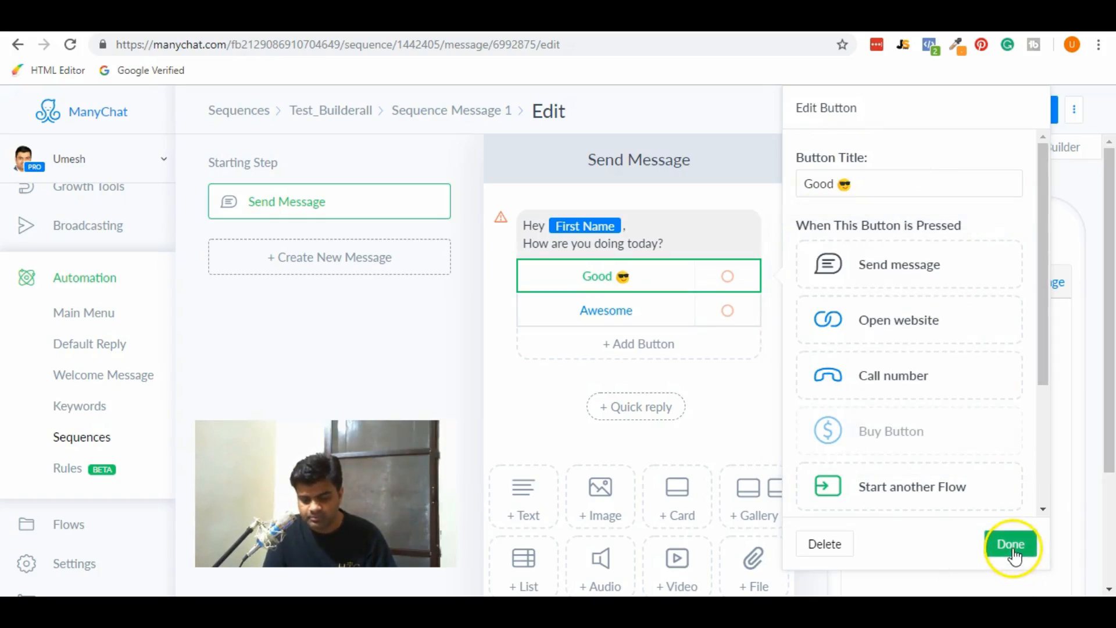
Step: Append the flexed biceps emoji to the title of the "Awesome" button and save the button
{"action": "left_click", "coordinate": [613, 314]}
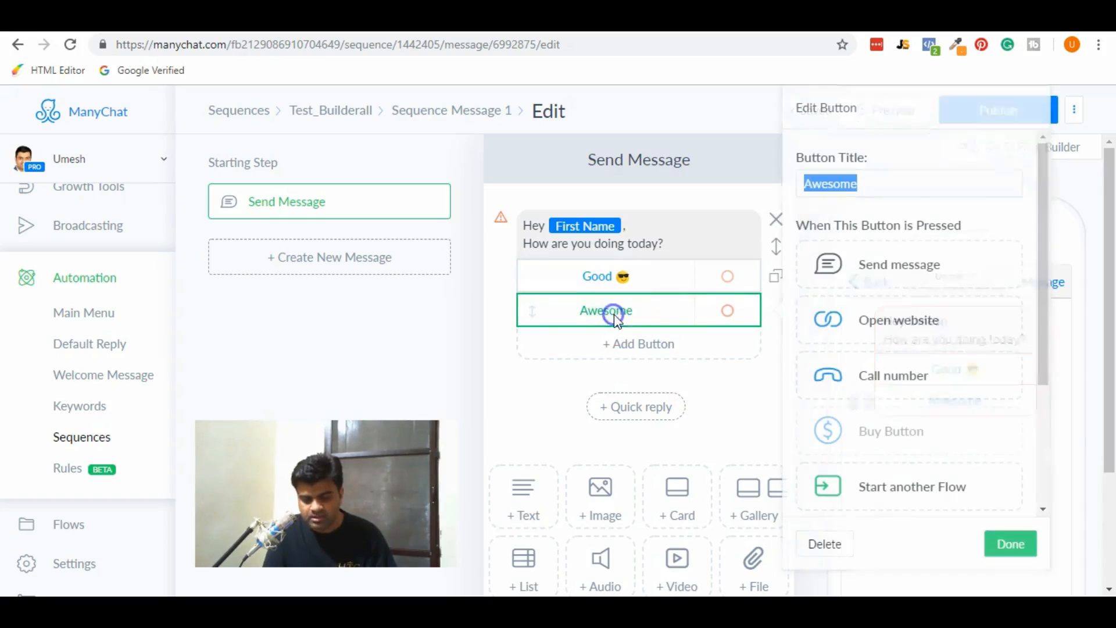
{"action": "left_click", "coordinate": [950, 177]}
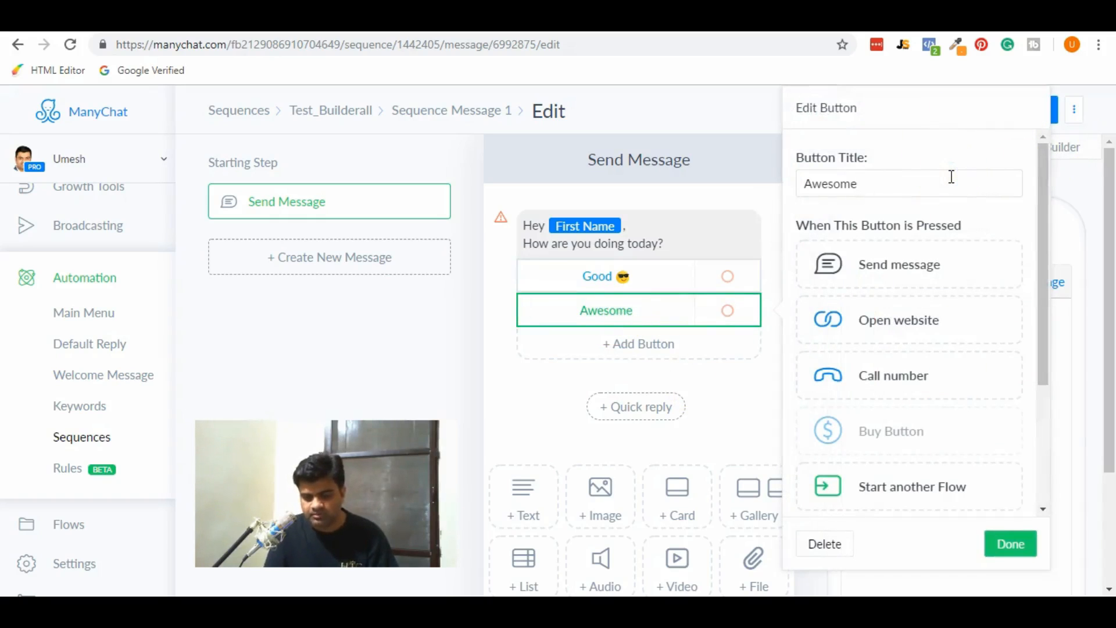
{"action": "key", "text": "BackSpace"}
{"action": "key", "text": "BackSpace"}
{"action": "type", "text": "e"}
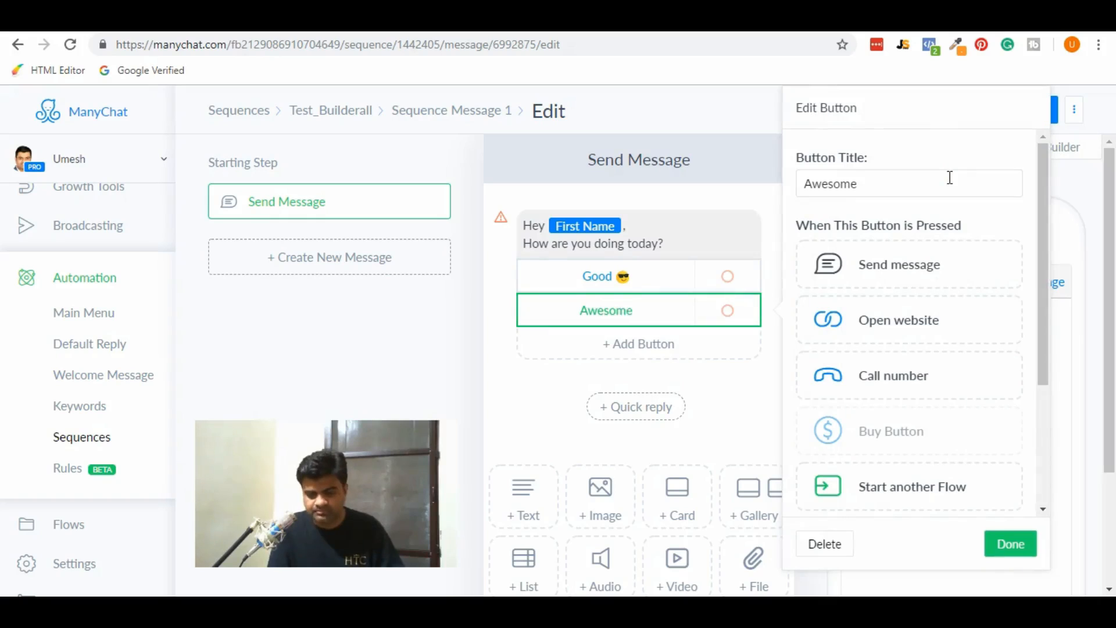
{"action": "key", "text": "BackSpace"}
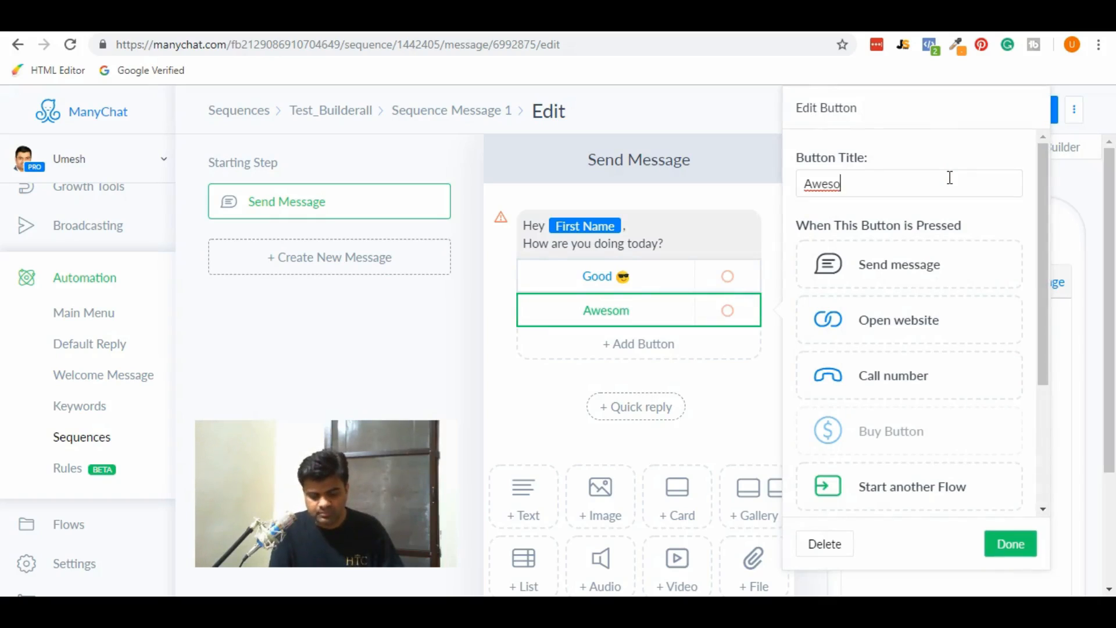
{"action": "type", "text": "me"}
{"action": "left_click", "coordinate": [949, 177]}
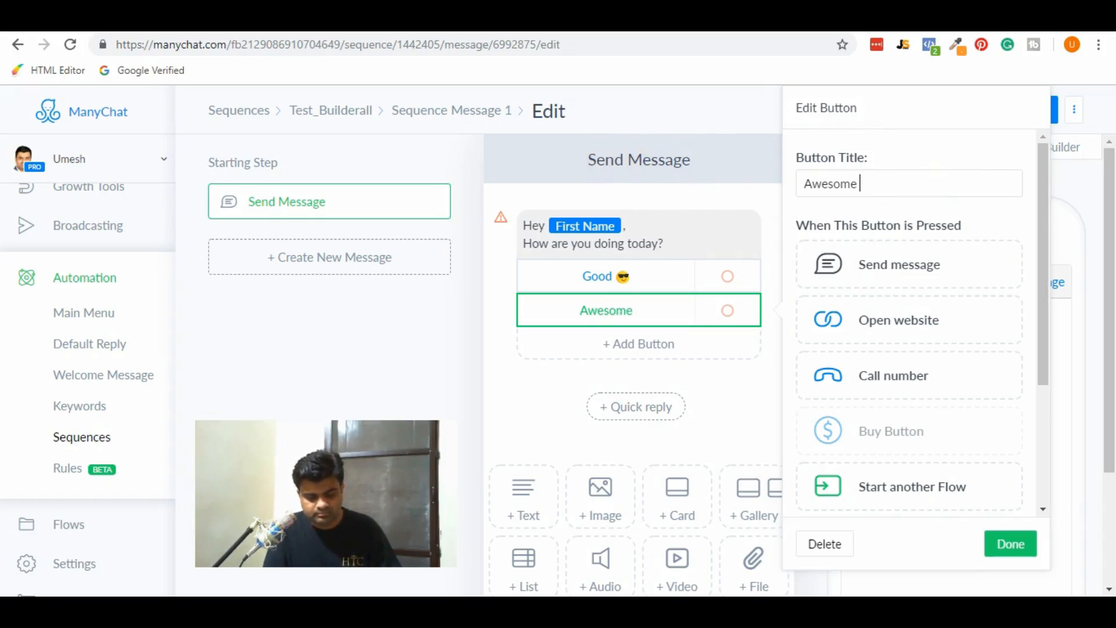
{"action": "left_click", "coordinate": [995, 207]}
{"action": "left_click", "coordinate": [896, 304]}
{"action": "left_click", "coordinate": [1009, 549]}
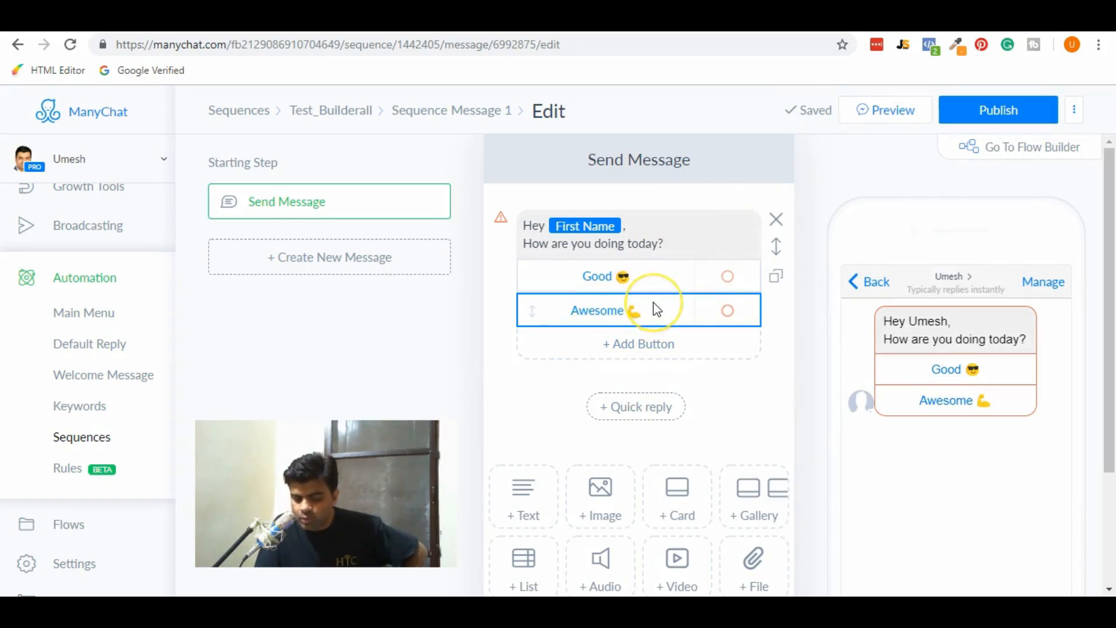
Step: Give the "Good" button an additional Add Tag action, enter "Good" as its tag, and save the button
{"action": "left_click", "coordinate": [673, 282]}
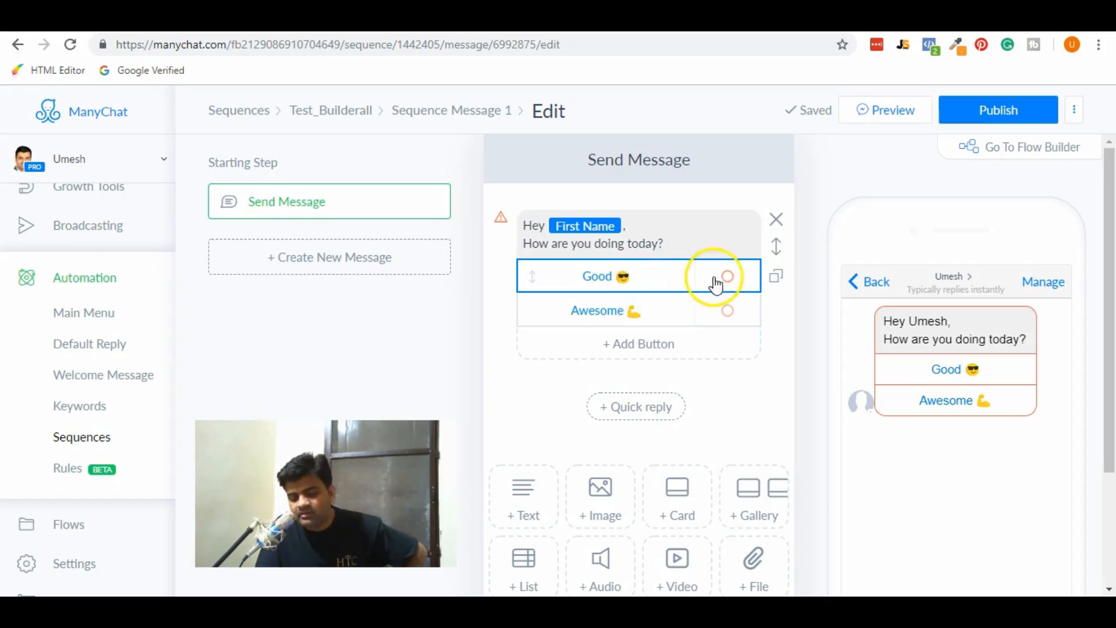
{"action": "left_click", "coordinate": [663, 278]}
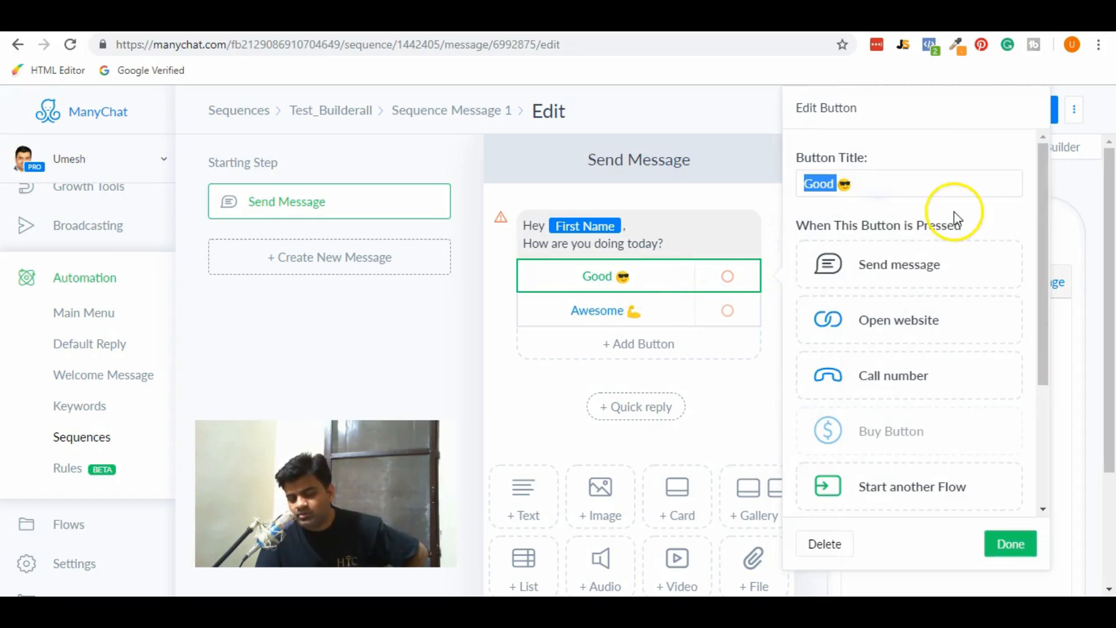
{"action": "left_click_drag", "start_coordinate": [1041, 232], "coordinate": [1038, 377]}
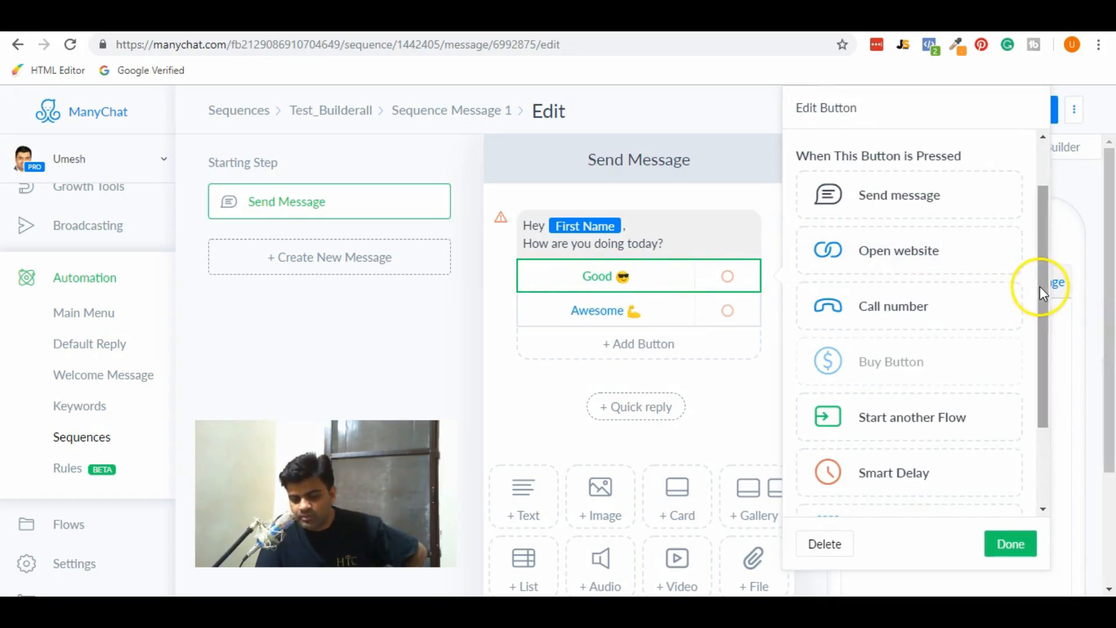
{"action": "left_click_drag", "start_coordinate": [1045, 285], "coordinate": [1049, 399]}
{"action": "left_click", "coordinate": [917, 490]}
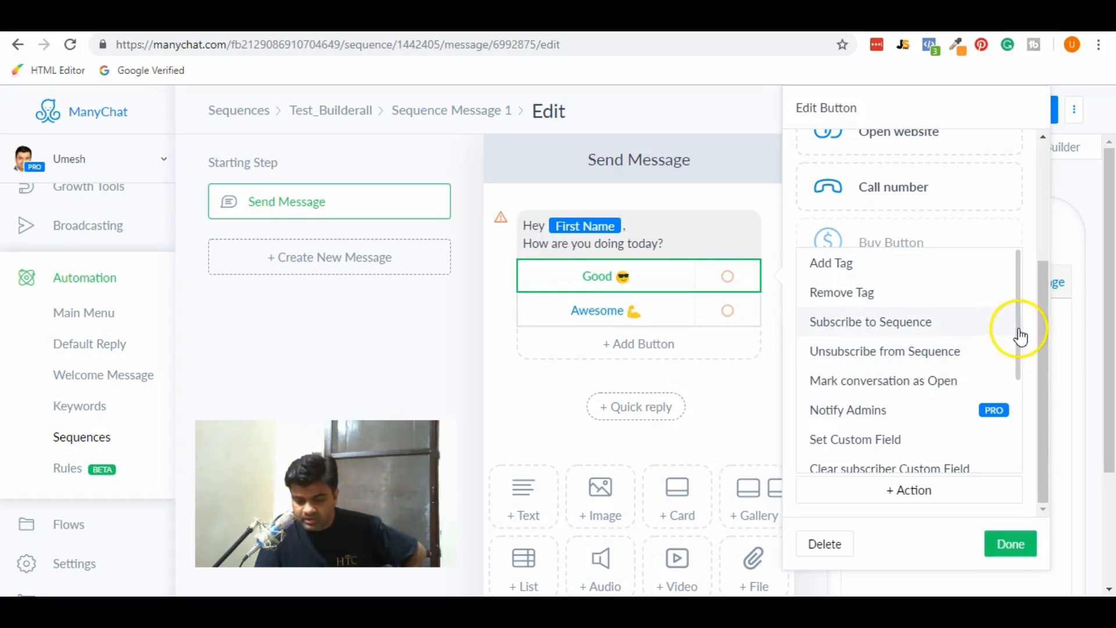
{"action": "left_click_drag", "start_coordinate": [1020, 336], "coordinate": [1020, 445]}
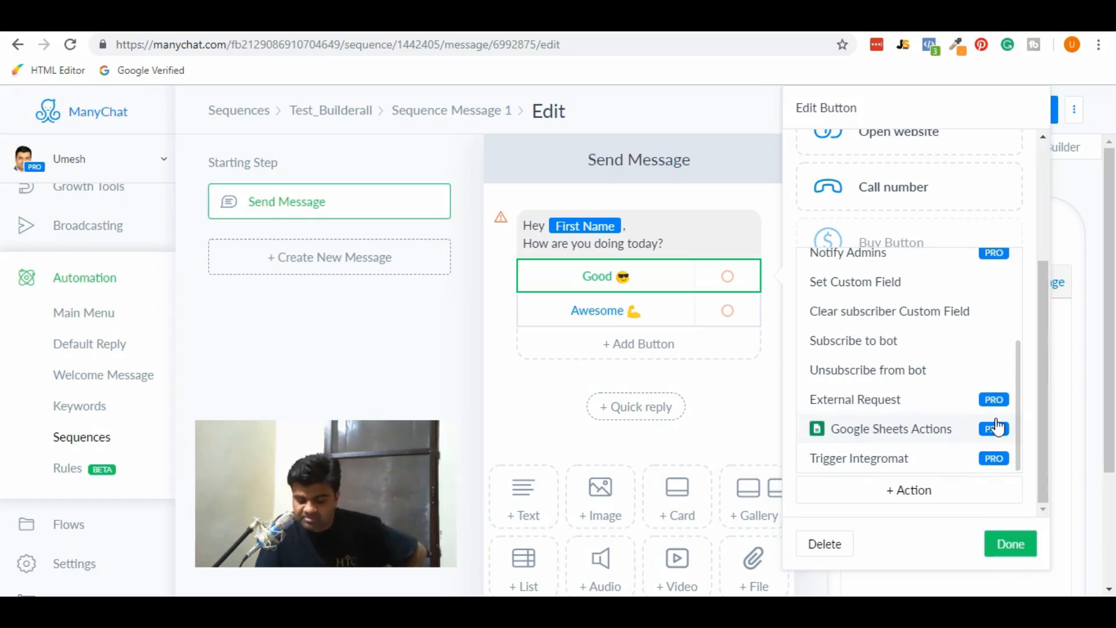
{"action": "scroll", "coordinate": [937, 351], "scroll_direction": "up", "scroll_amount": 3}
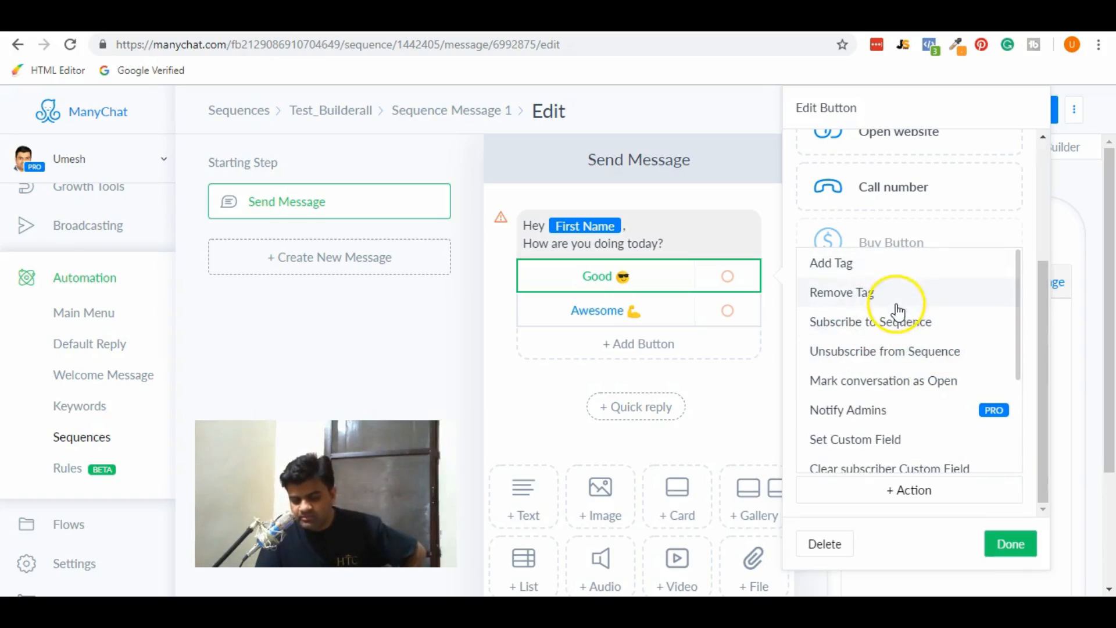
{"action": "left_click", "coordinate": [863, 280]}
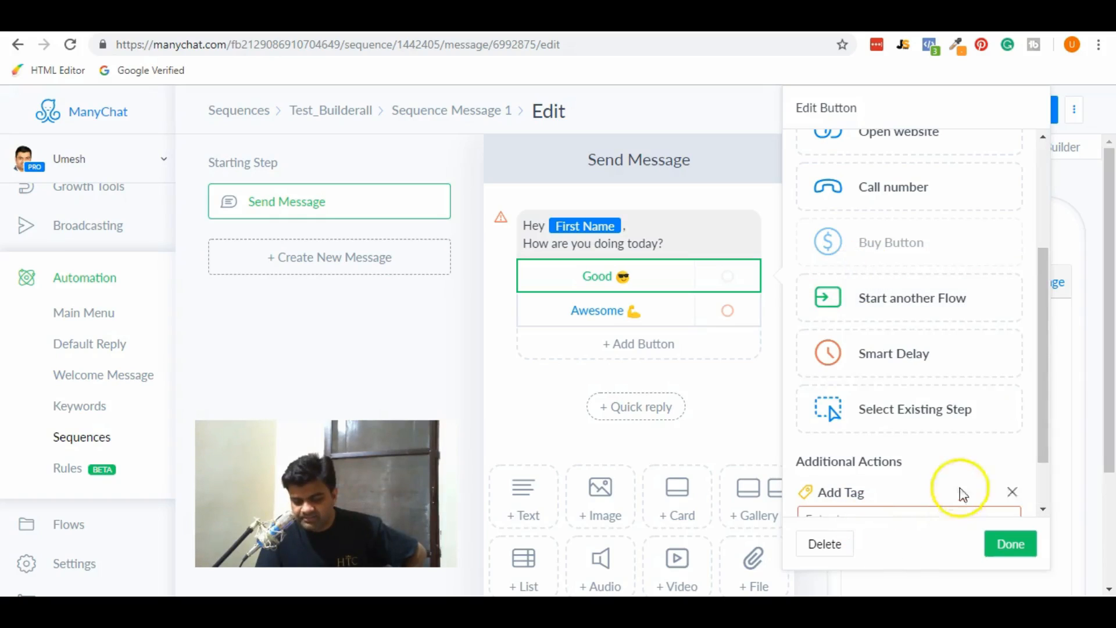
{"action": "scroll", "coordinate": [1042, 409], "scroll_direction": "down", "scroll_amount": 1}
{"action": "left_click", "coordinate": [895, 451]}
{"action": "type", "text": "Good"}
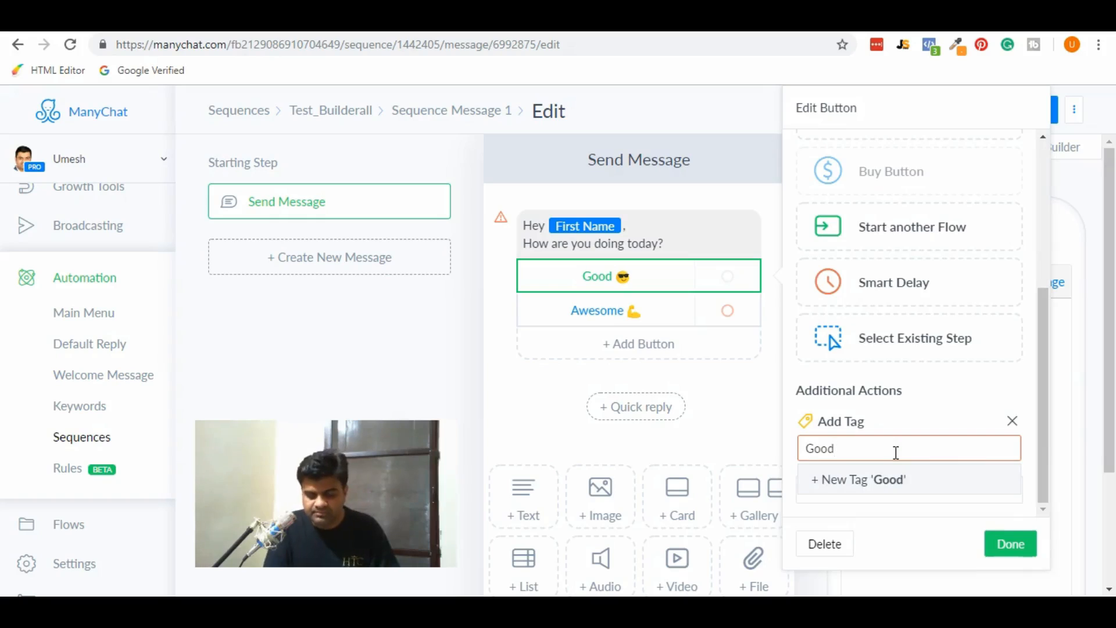
{"action": "left_click", "coordinate": [1010, 546]}
Step: Give the "Awesome" button an additional Add Tag action with the new tag "Awesome" and save the button
{"action": "left_click", "coordinate": [662, 314]}
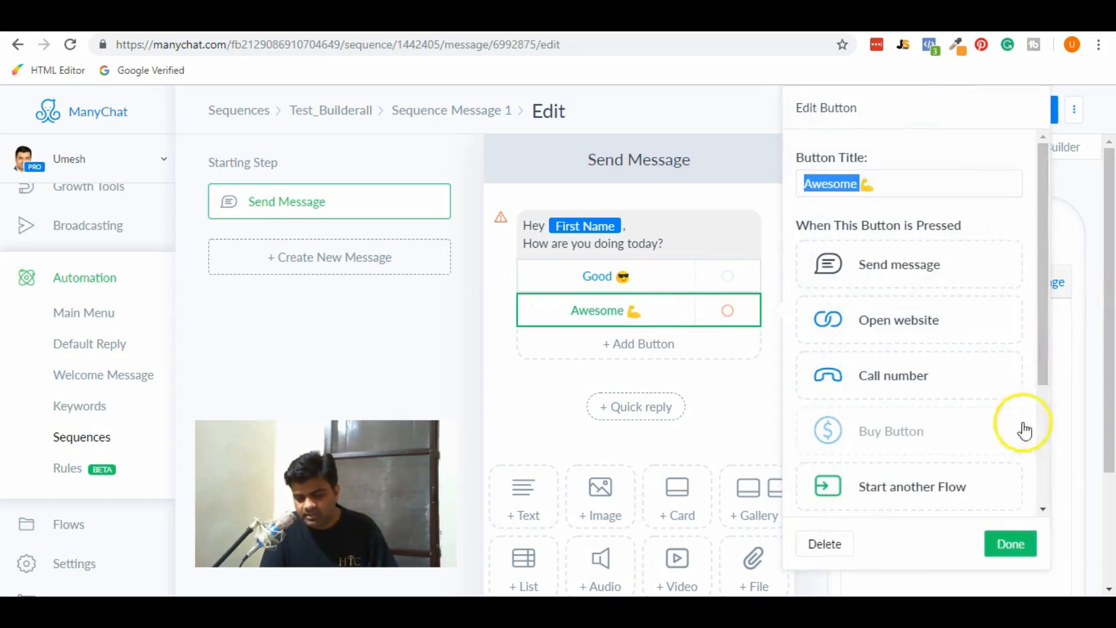
{"action": "left_click_drag", "start_coordinate": [1041, 368], "coordinate": [1053, 494]}
{"action": "left_click", "coordinate": [965, 494]}
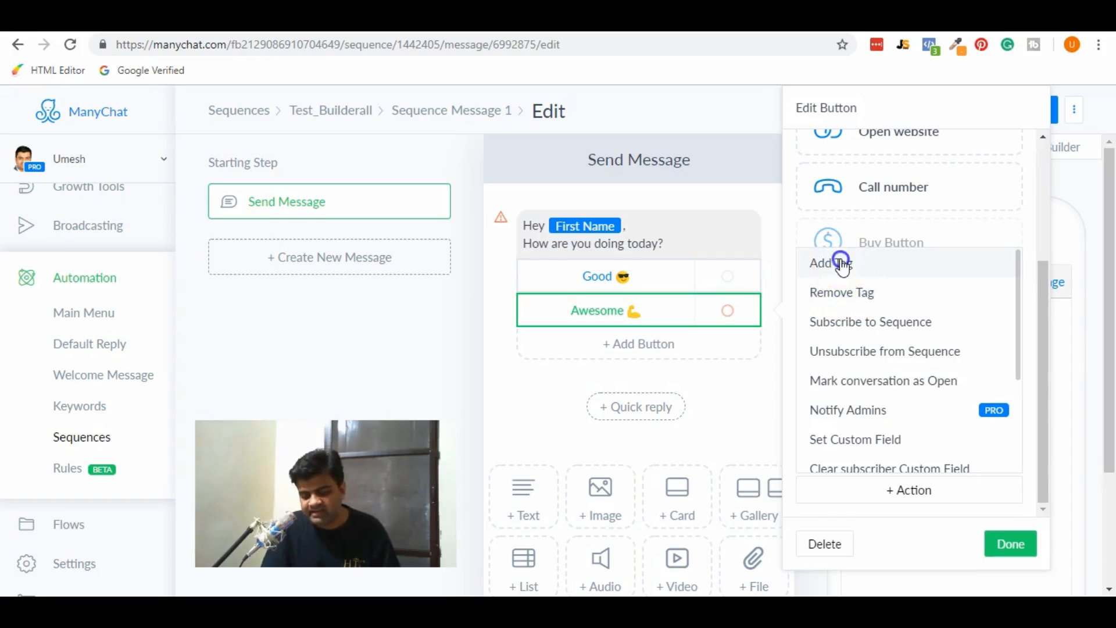
{"action": "left_click", "coordinate": [840, 262]}
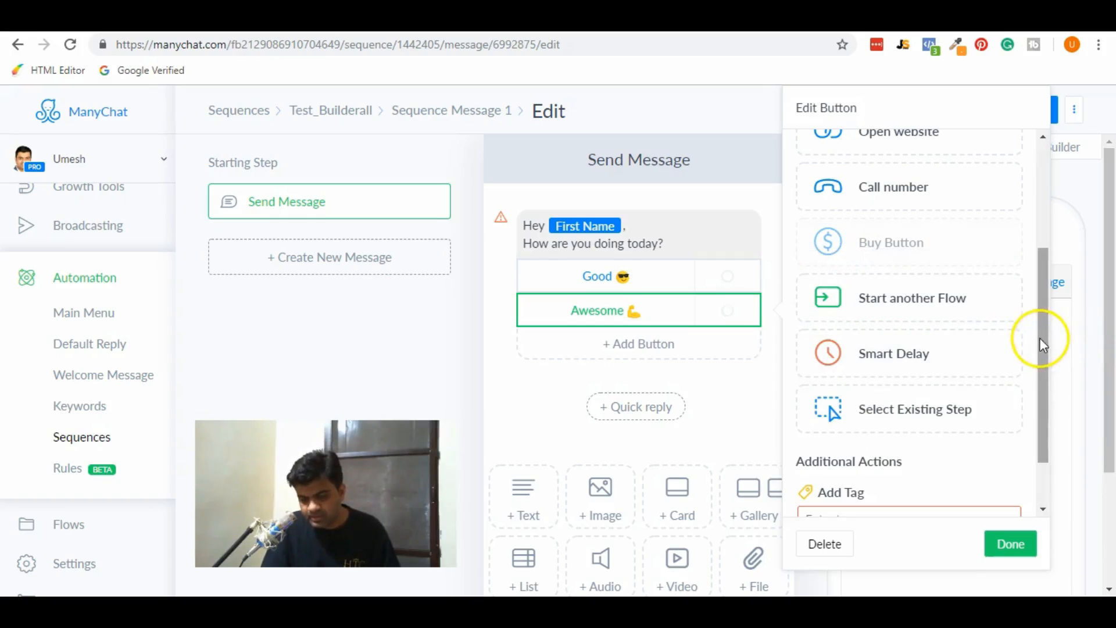
{"action": "left_click_drag", "start_coordinate": [1040, 337], "coordinate": [1043, 491]}
{"action": "left_click", "coordinate": [860, 451]}
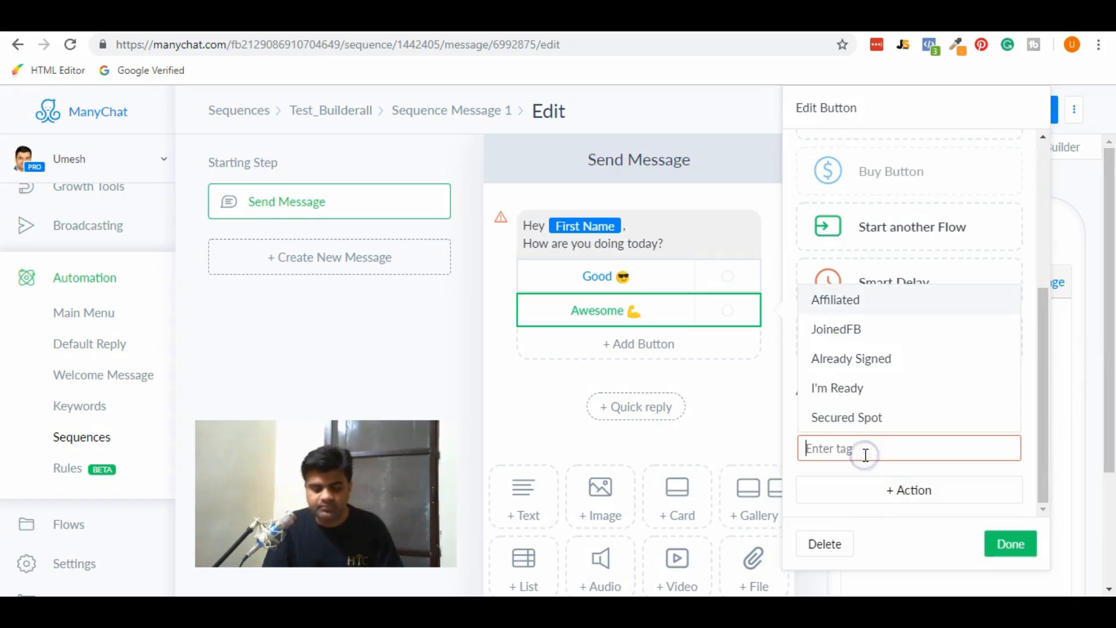
{"action": "type", "text": "Aw"}
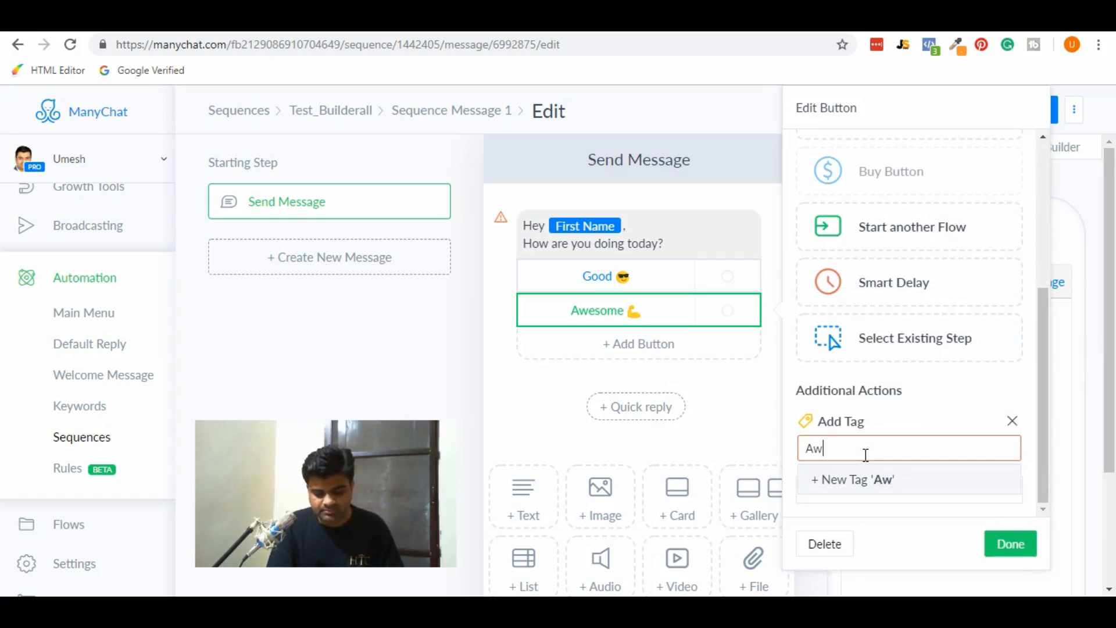
{"action": "type", "text": "esome"}
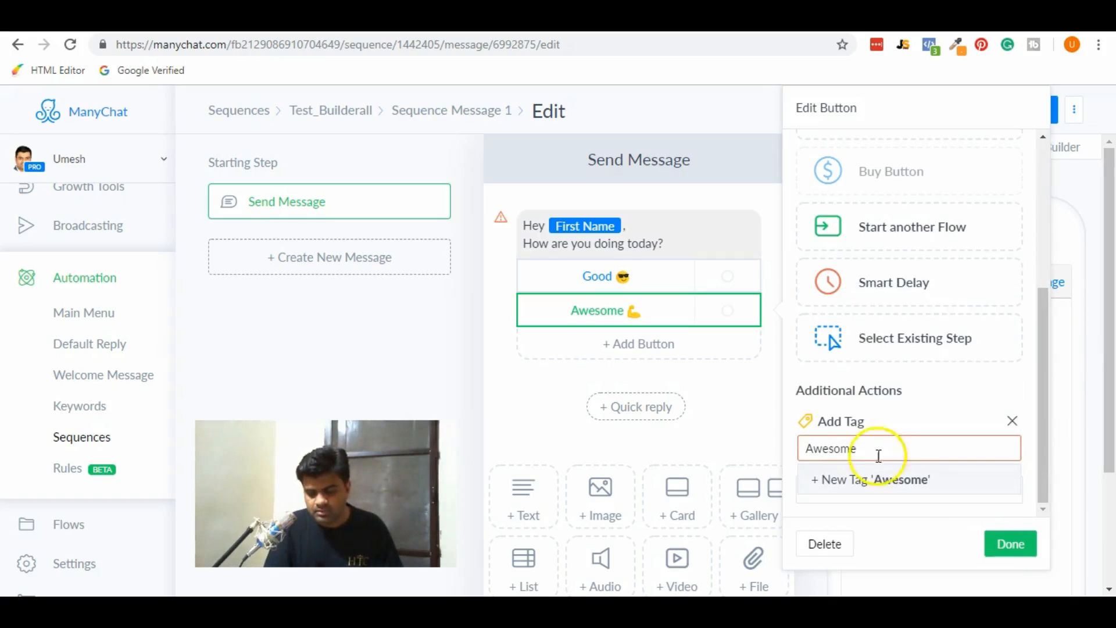
{"action": "left_click", "coordinate": [877, 482]}
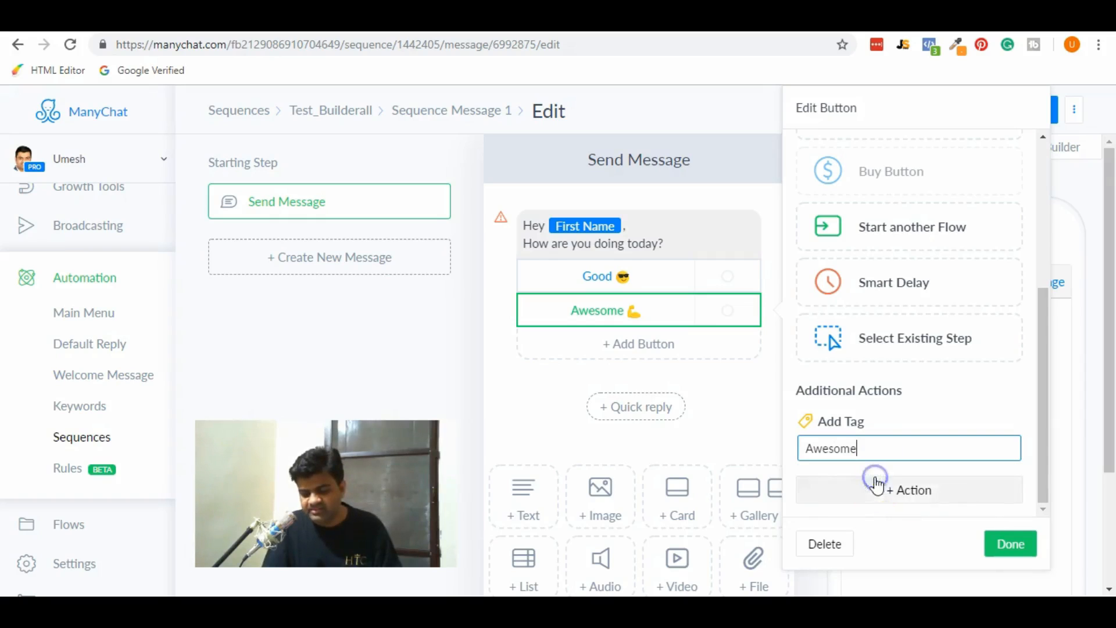
{"action": "left_click", "coordinate": [1011, 545]}
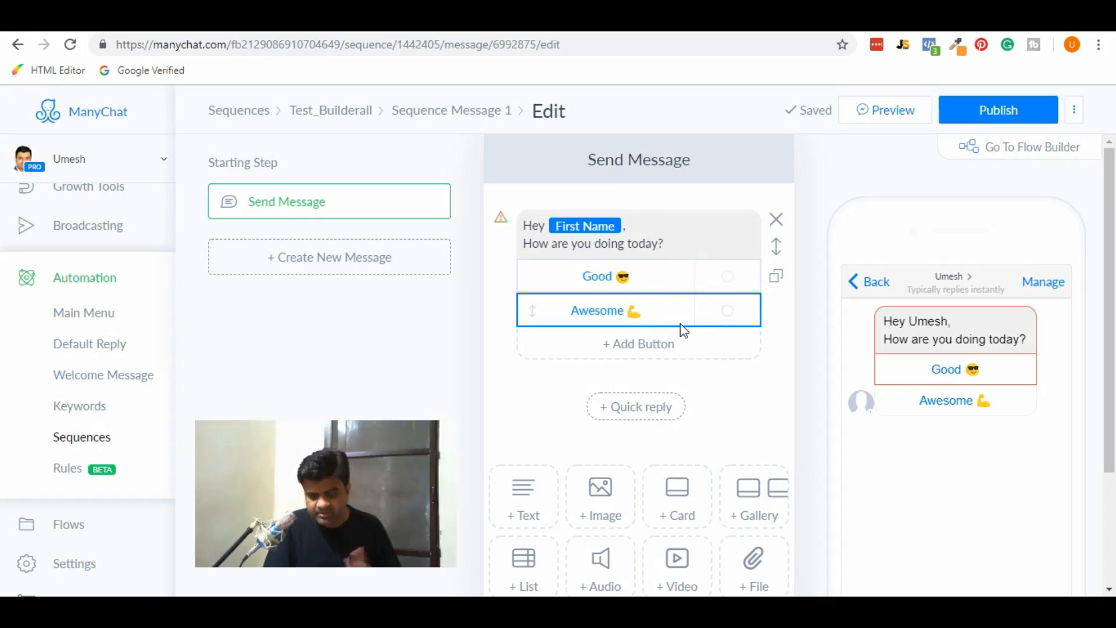
Step: Open the flow of Sequence Message 1 for editing again
{"action": "mouse_move", "coordinate": [501, 221]}
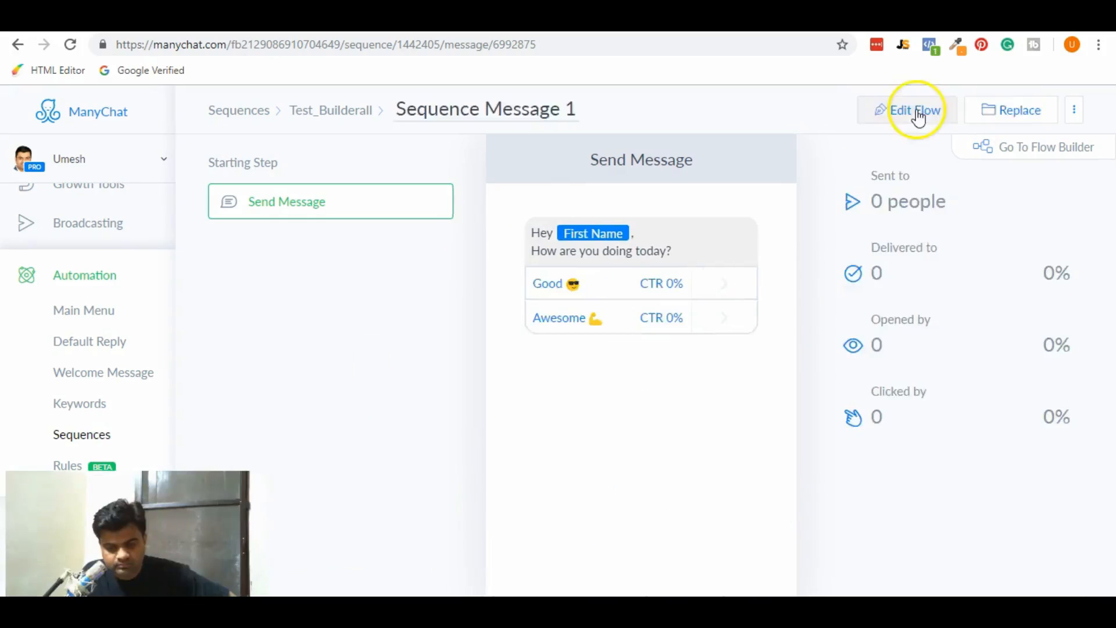
{"action": "left_click", "coordinate": [913, 111]}
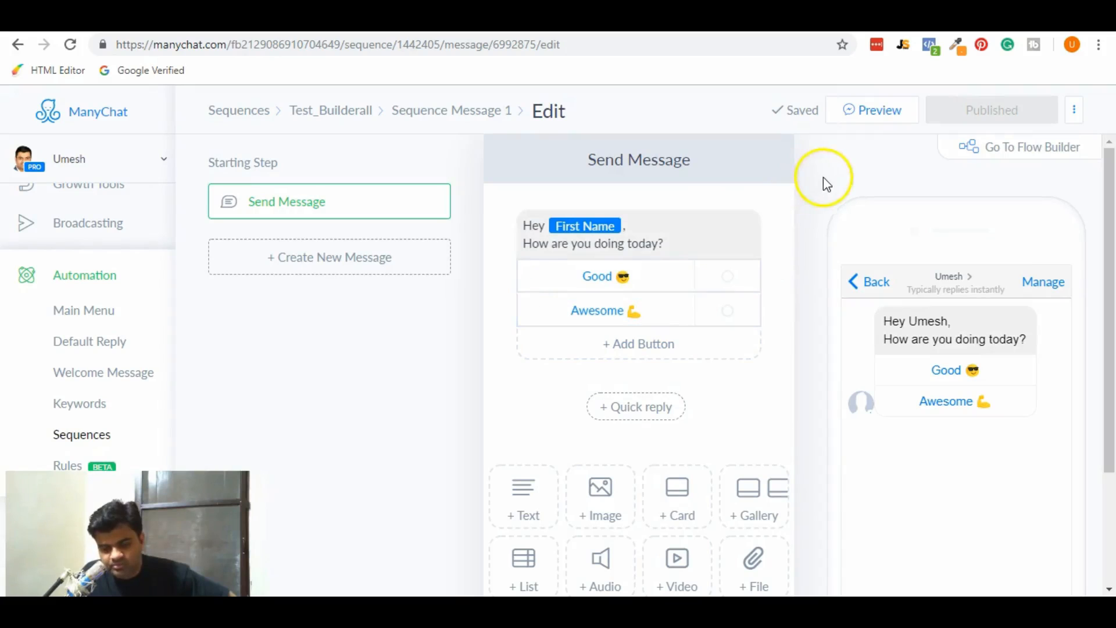
Step: Retype the question mark ending the greeting "How are you doing today?" and publish the content of Sequence Message 1
{"action": "left_click", "coordinate": [675, 239]}
{"action": "key", "text": "BackSpace"}
{"action": "type", "text": "?"}
{"action": "left_click", "coordinate": [961, 114]}
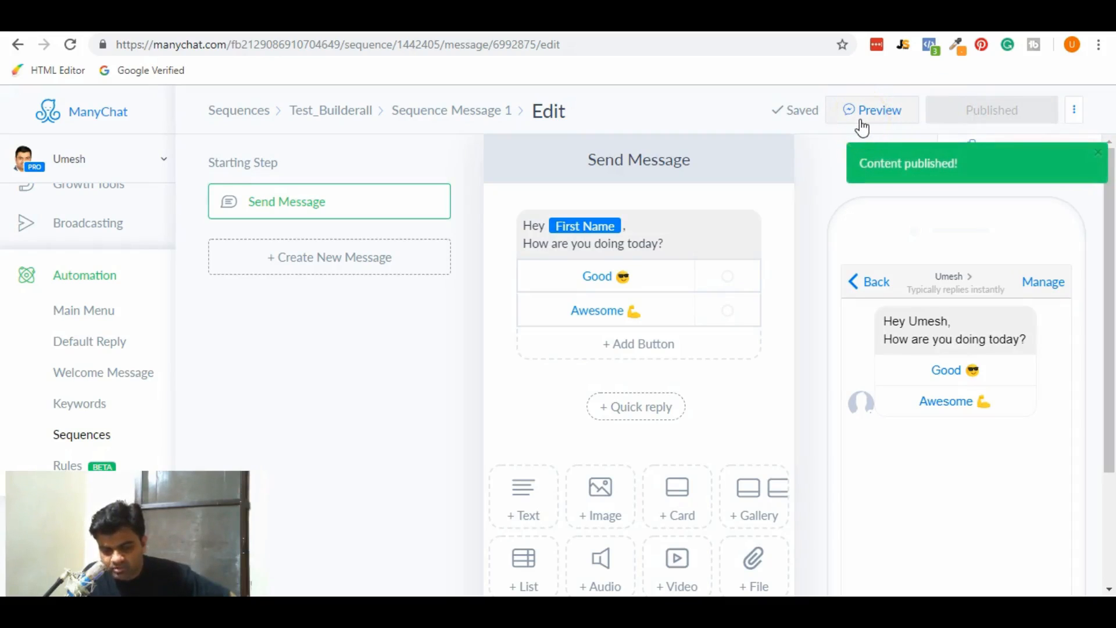
Step: Send a preview of the message to Messenger, check it in the Facebook chat, and return to the ManyChat editor
{"action": "left_click", "coordinate": [860, 121]}
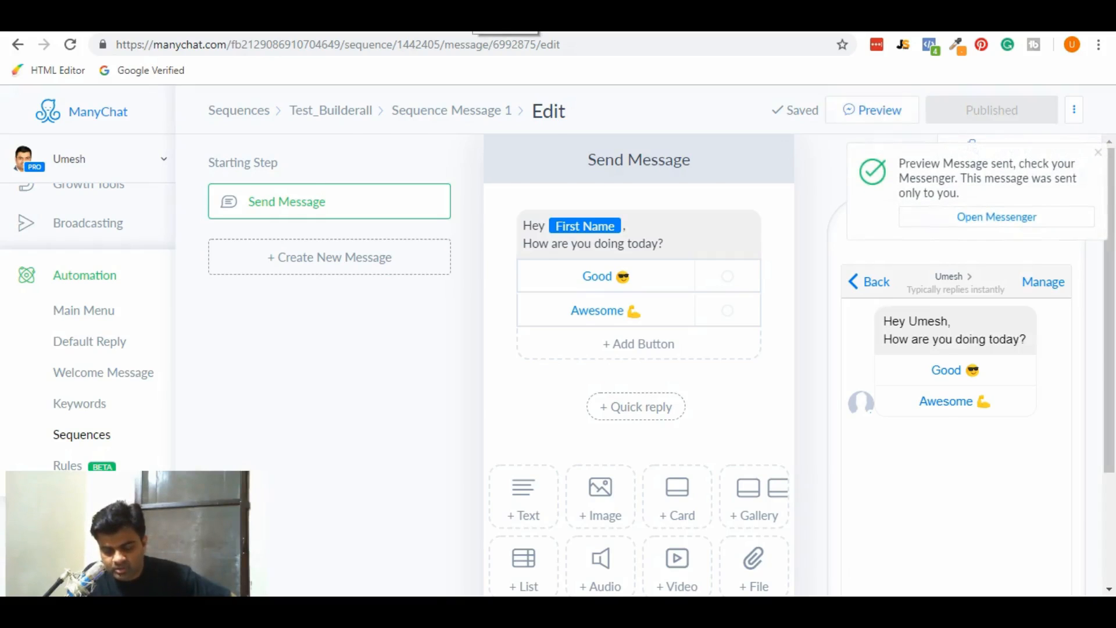
{"action": "left_click", "coordinate": [472, 13]}
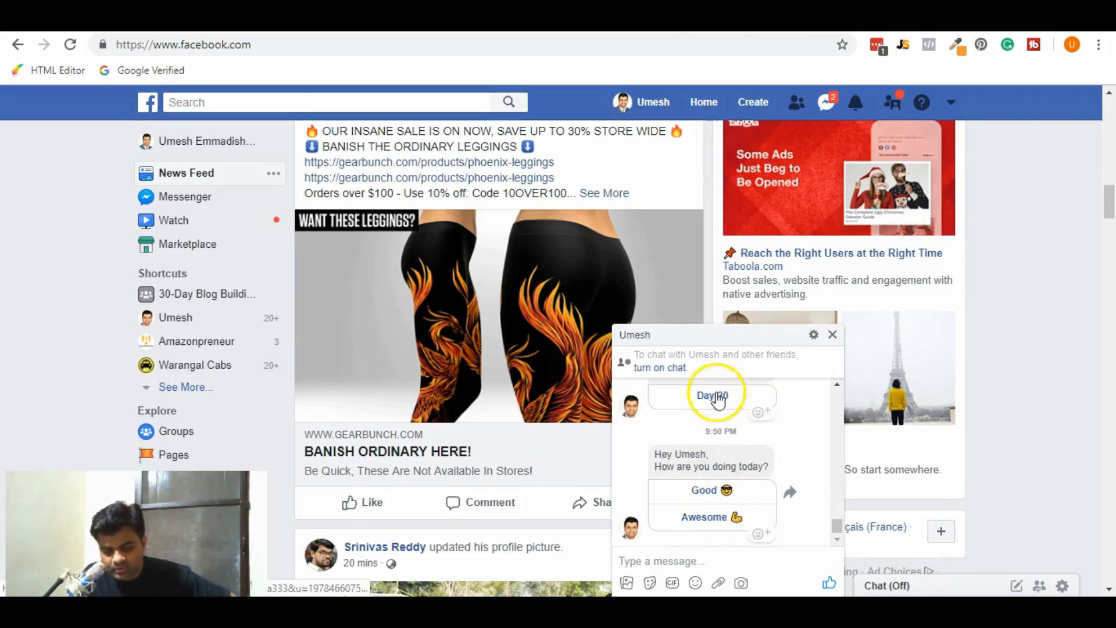
{"action": "left_click", "coordinate": [734, 32]}
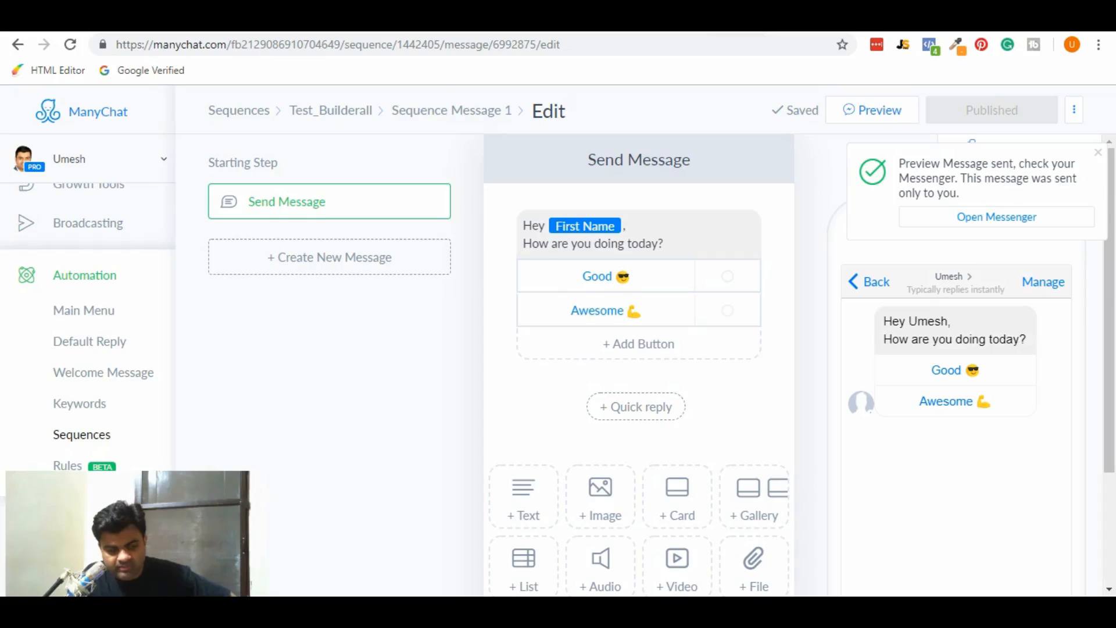
Step: Examine the audience's subscriber tags, filtering the list by the JoinedFB tag and selecting the Good tag
{"action": "scroll", "coordinate": [89, 337], "scroll_direction": "up", "scroll_amount": 3}
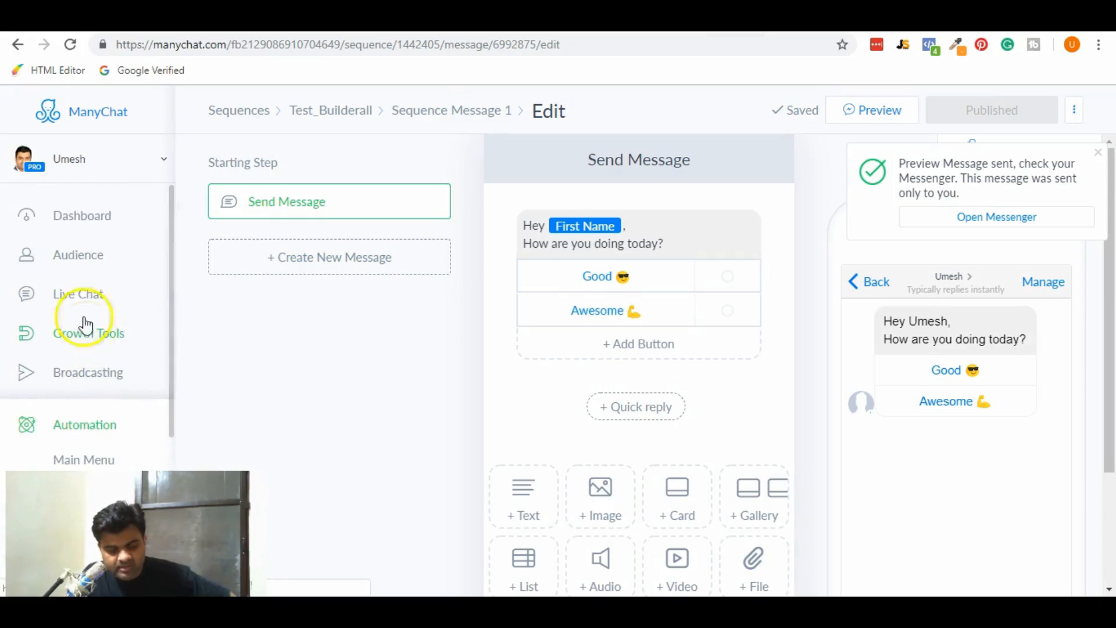
{"action": "left_click", "coordinate": [71, 257]}
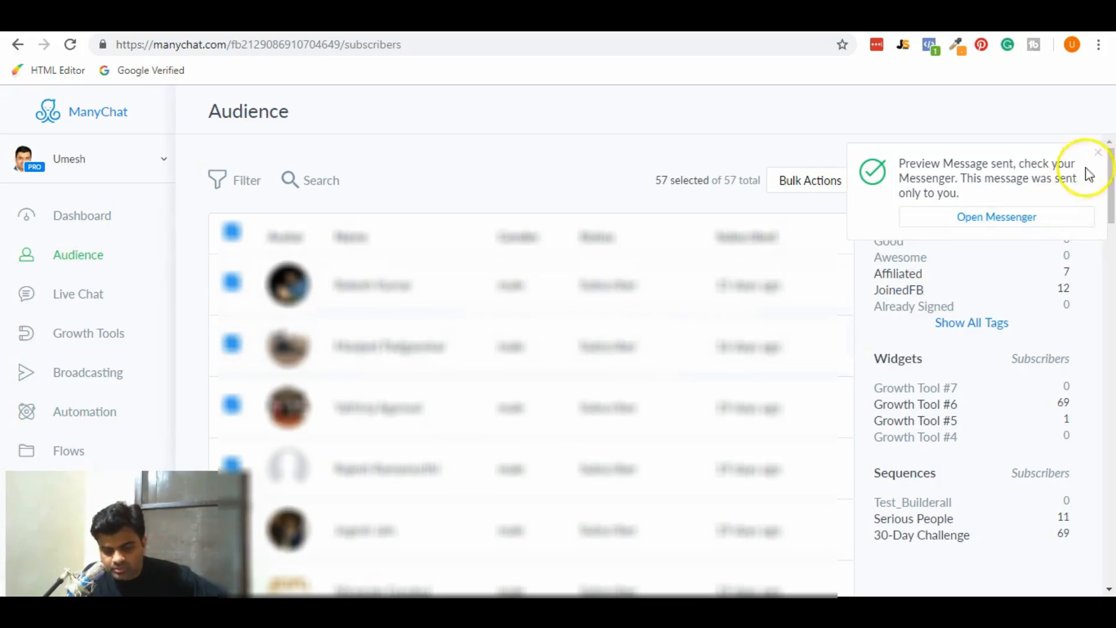
{"action": "left_click", "coordinate": [1097, 154]}
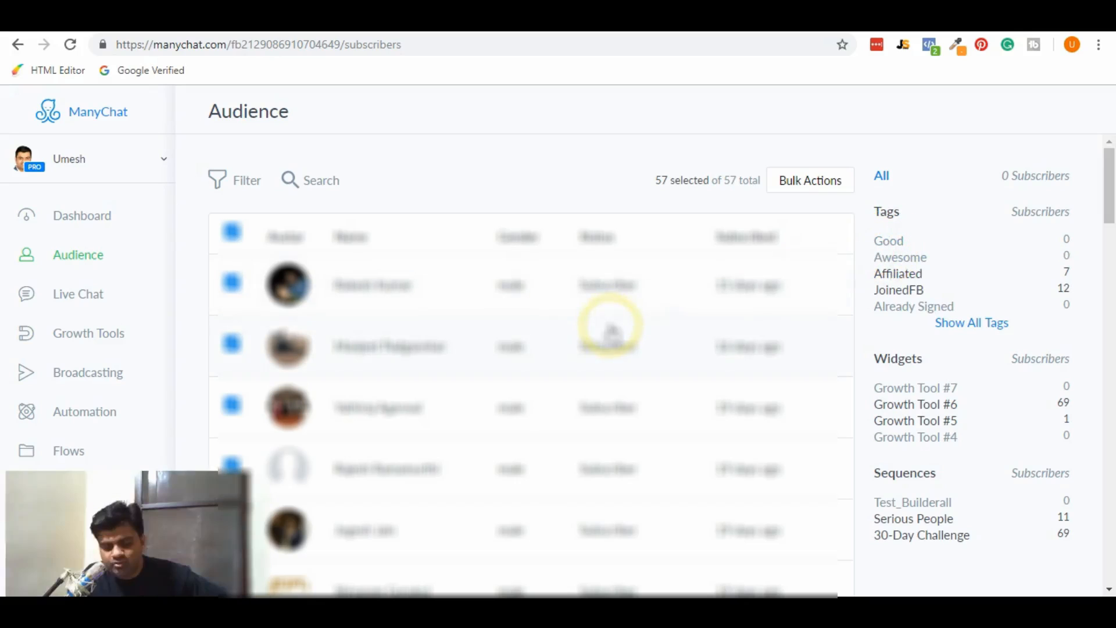
{"action": "left_click", "coordinate": [890, 291]}
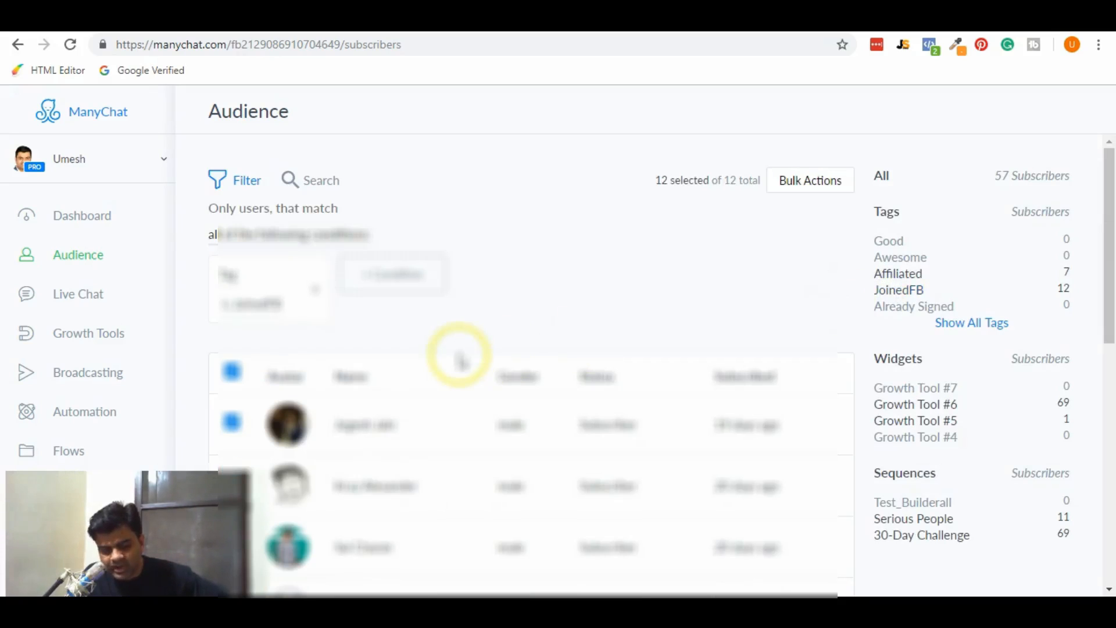
{"action": "scroll", "coordinate": [459, 359], "scroll_direction": "down", "scroll_amount": 2}
{"action": "scroll", "coordinate": [459, 359], "scroll_direction": "down", "scroll_amount": 2}
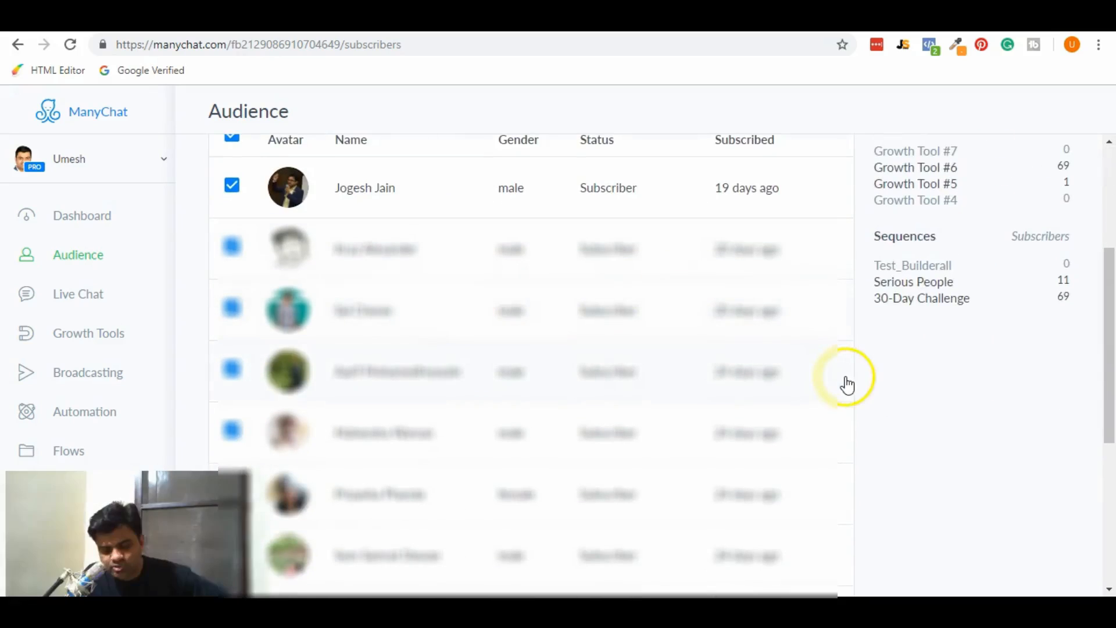
{"action": "scroll", "coordinate": [847, 385], "scroll_direction": "up", "scroll_amount": 5}
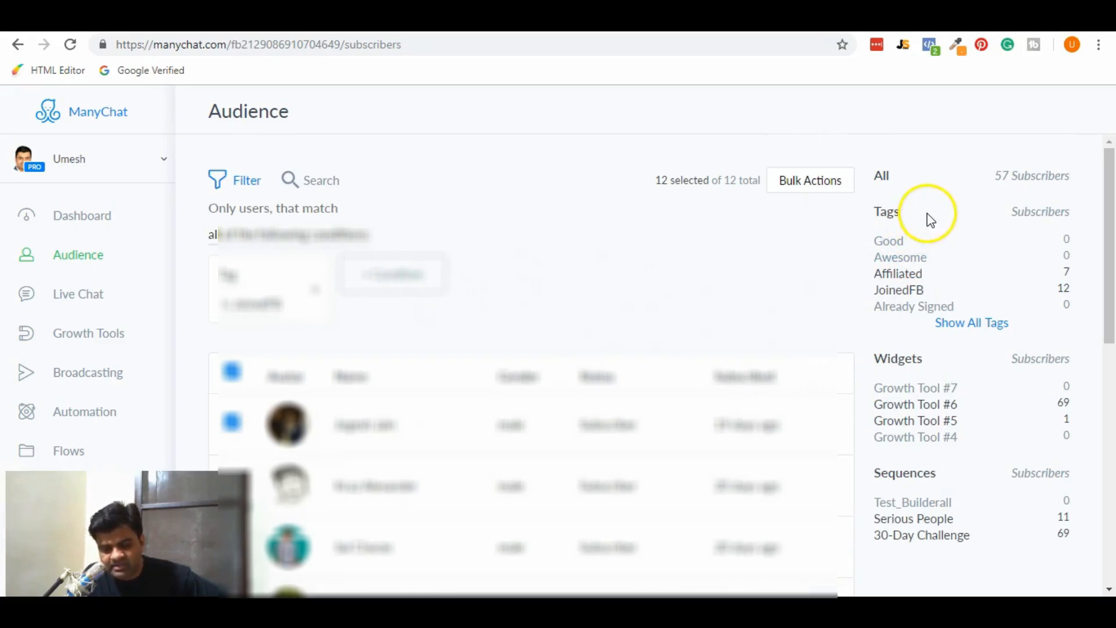
{"action": "left_click", "coordinate": [885, 249]}
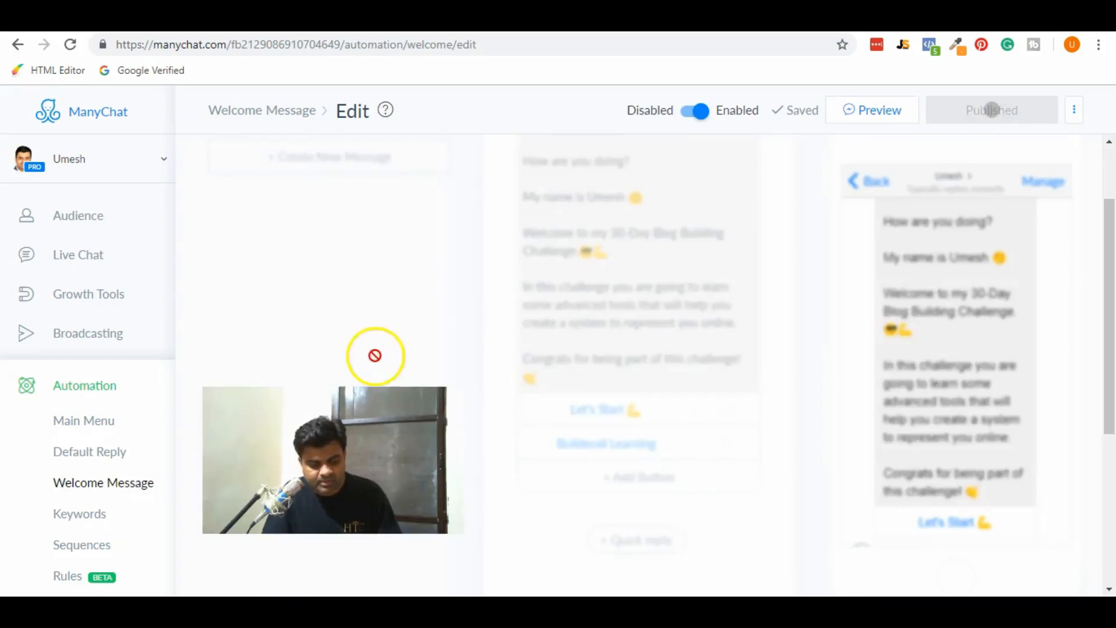
Step: Open the Test_Builderall sequence and activate Sequence Message 1
{"action": "left_click", "coordinate": [84, 546]}
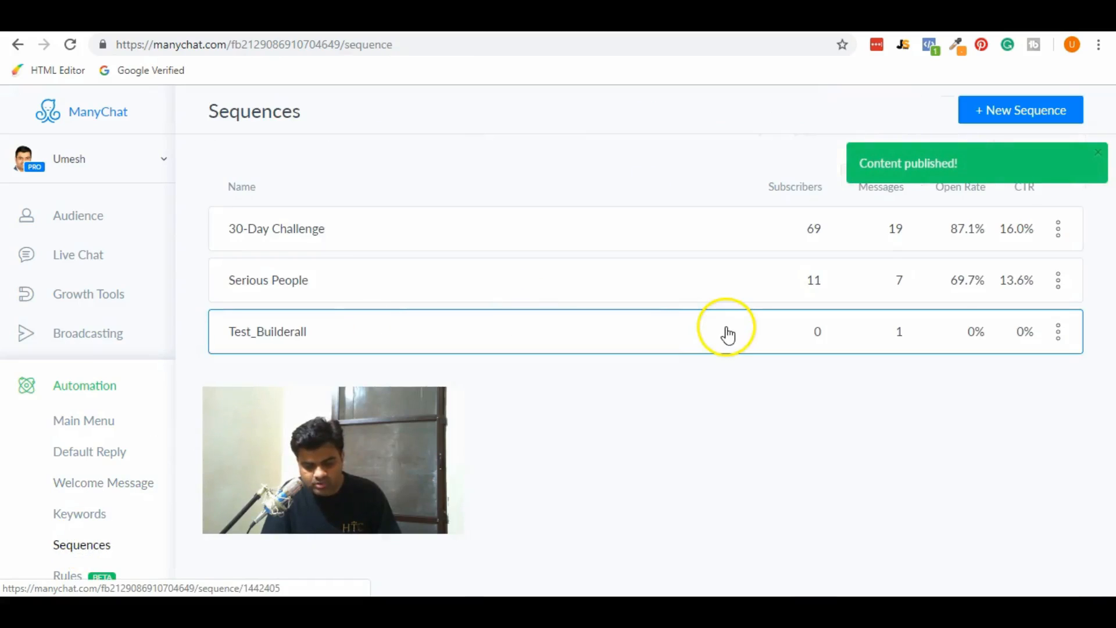
{"action": "left_click", "coordinate": [727, 336]}
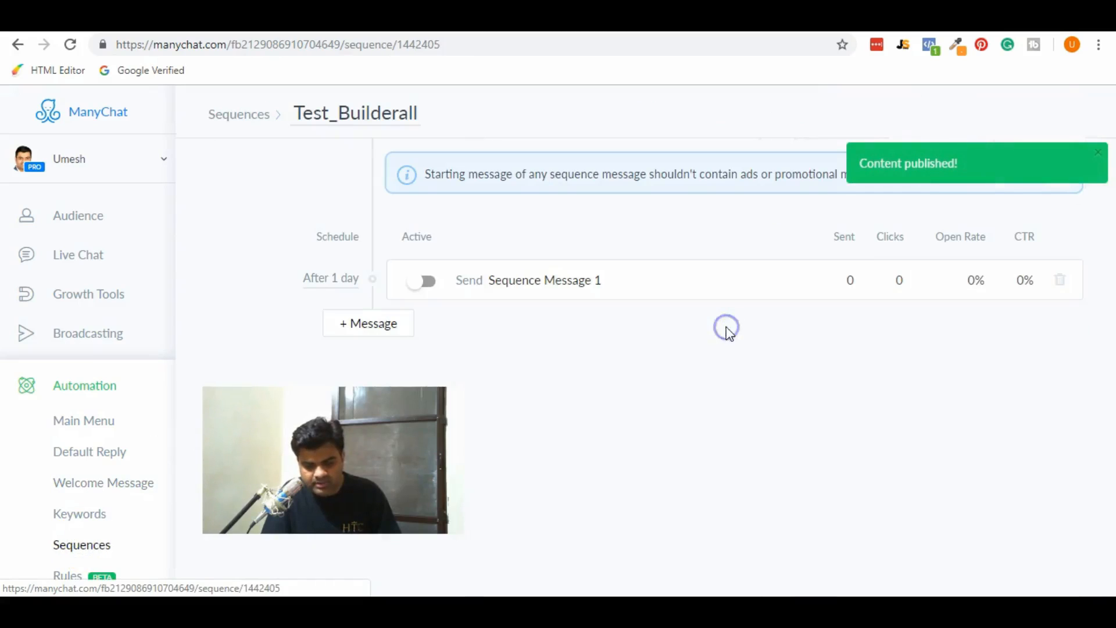
{"action": "left_click", "coordinate": [418, 279]}
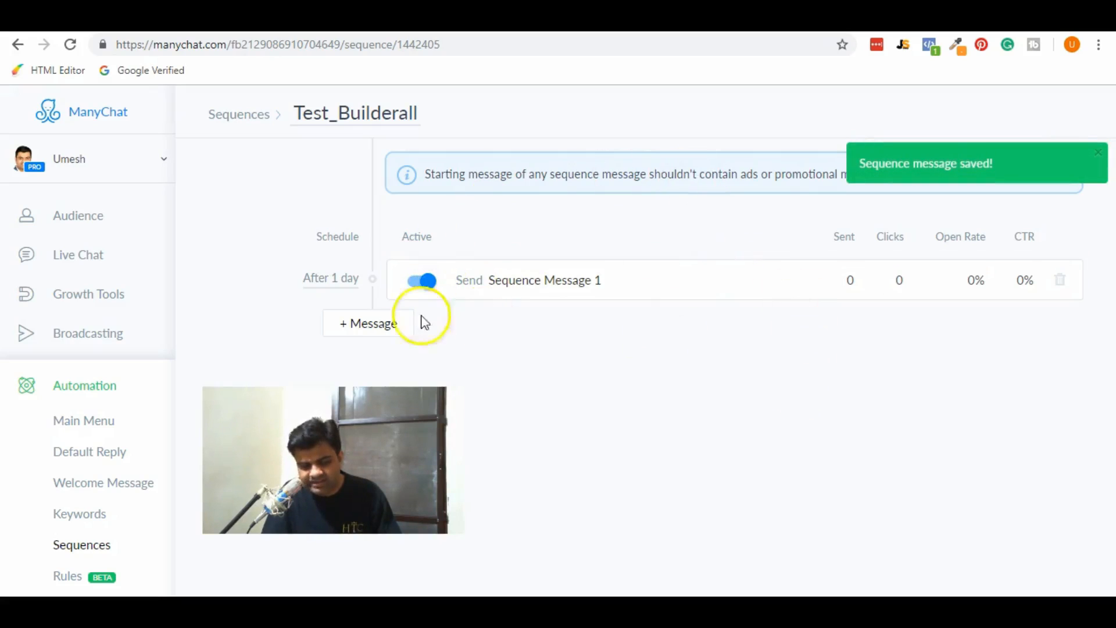
Step: Add a second message with a new reply to the Test_Builderall sequence and return to the sequence overview
{"action": "left_click", "coordinate": [344, 324]}
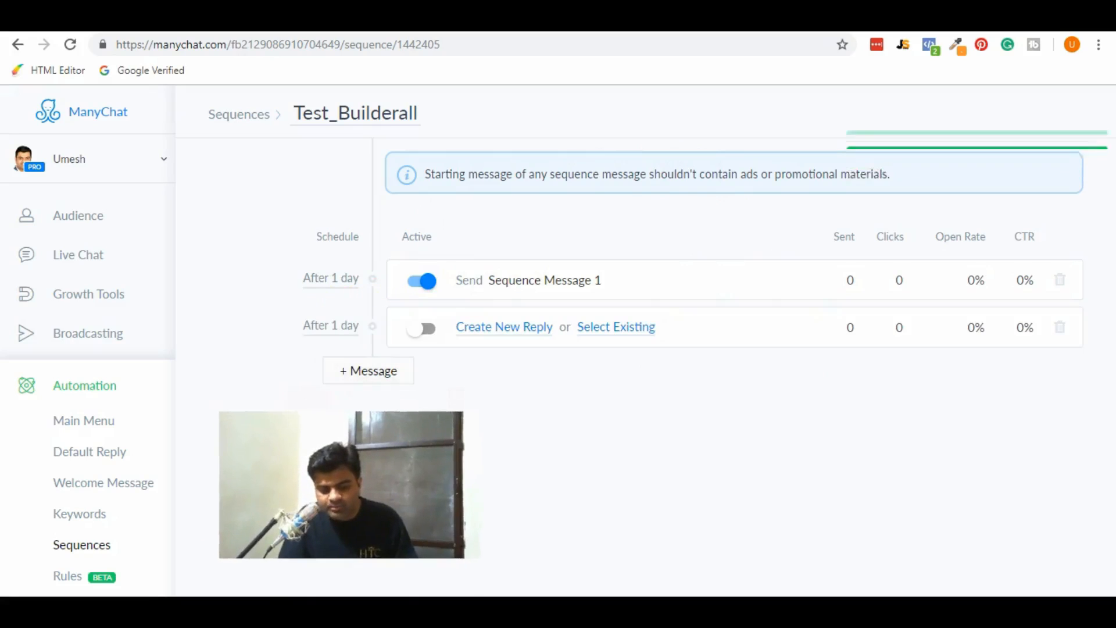
{"action": "left_click", "coordinate": [504, 327]}
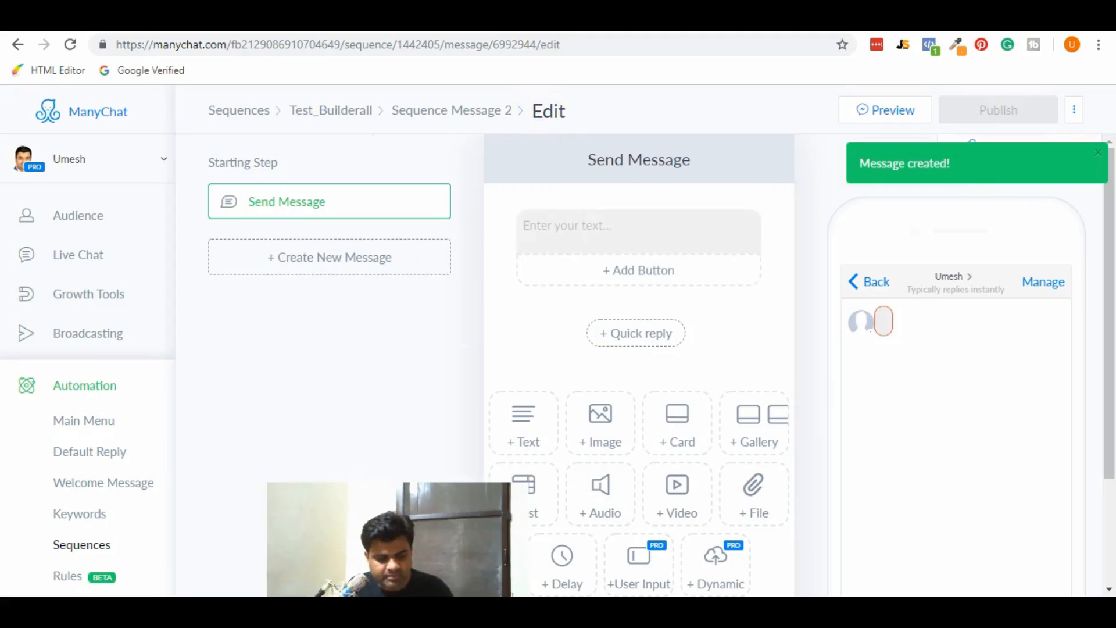
{"action": "left_click", "coordinate": [18, 44]}
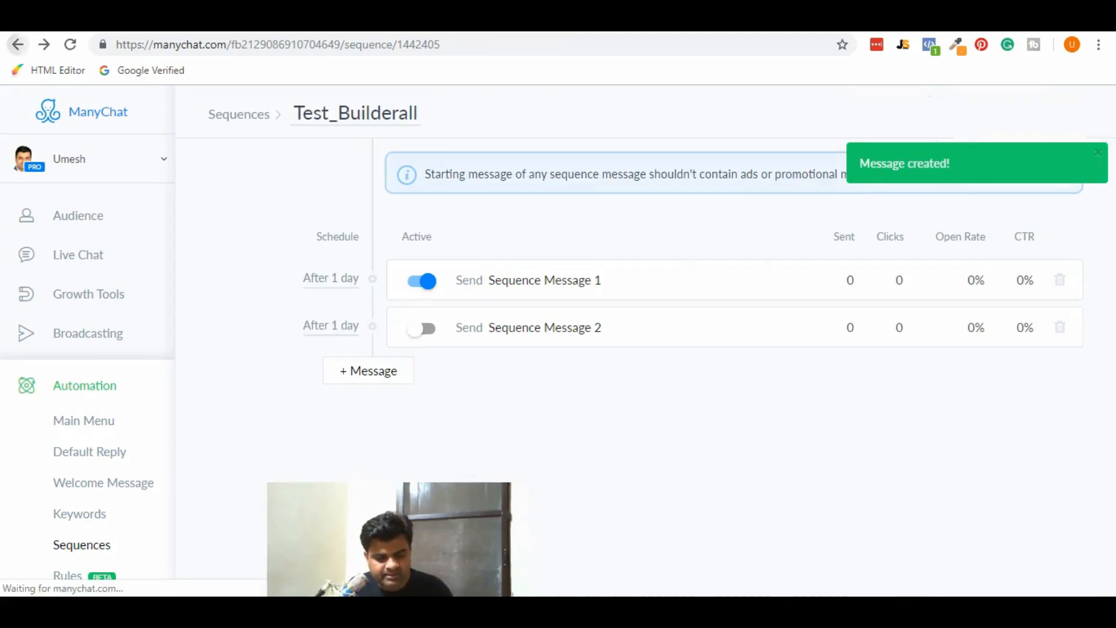
Step: Schedule Sequence Message 2 for 20 minutes after the previous message and save the updated schedule
{"action": "left_click", "coordinate": [322, 332]}
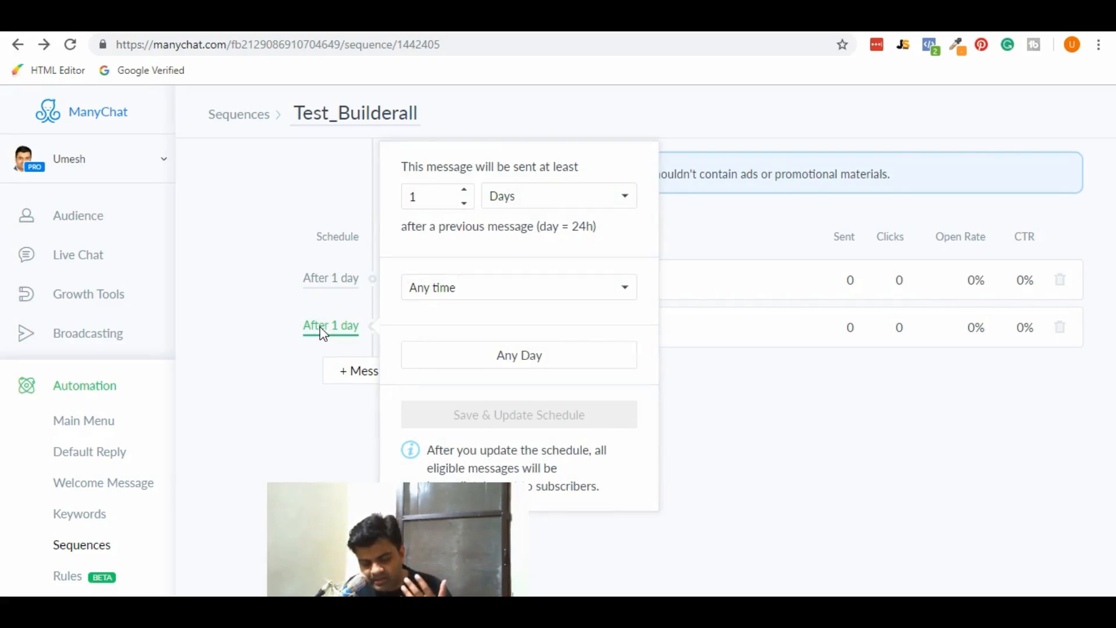
{"action": "left_click", "coordinate": [291, 397]}
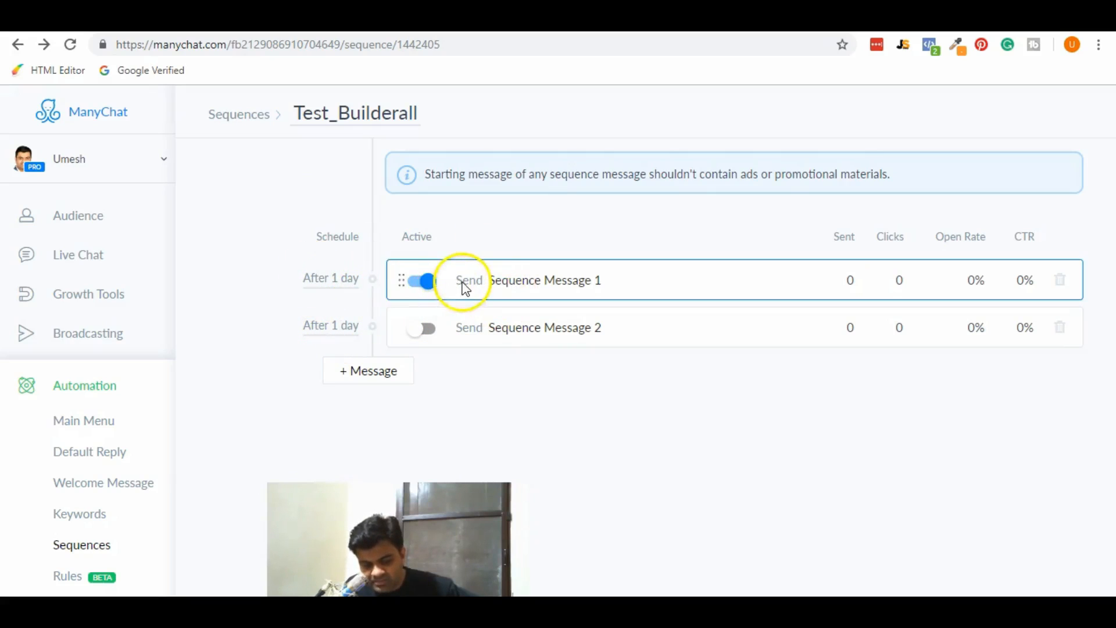
{"action": "left_click", "coordinate": [342, 328]}
{"action": "left_click", "coordinate": [424, 196]}
{"action": "key", "text": "BackSpace"}
{"action": "type", "text": "20"}
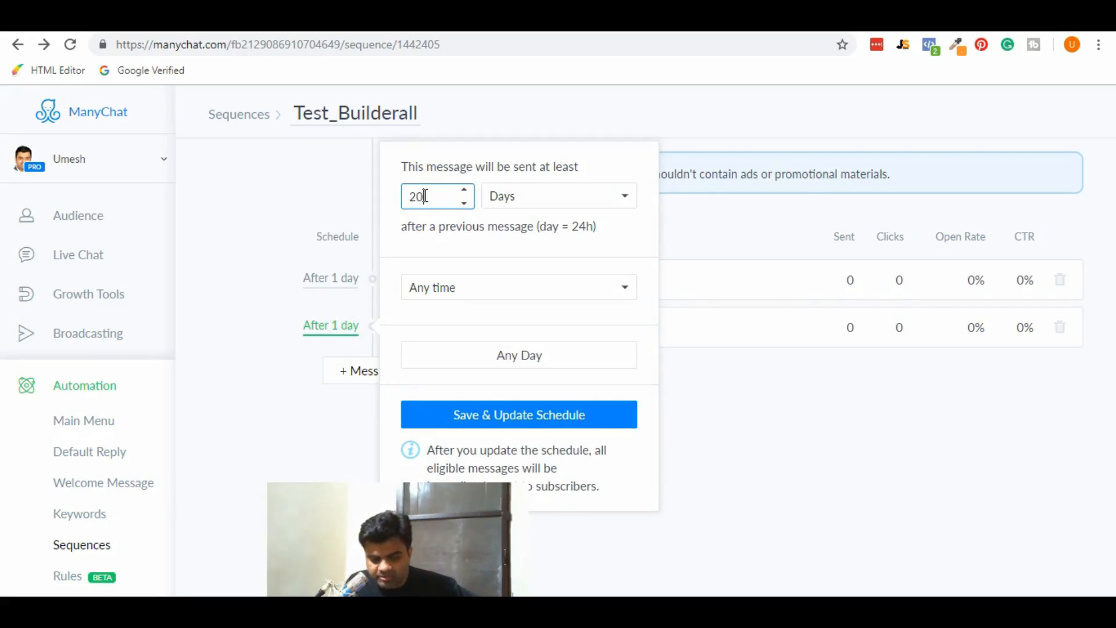
{"action": "left_click", "coordinate": [505, 199]}
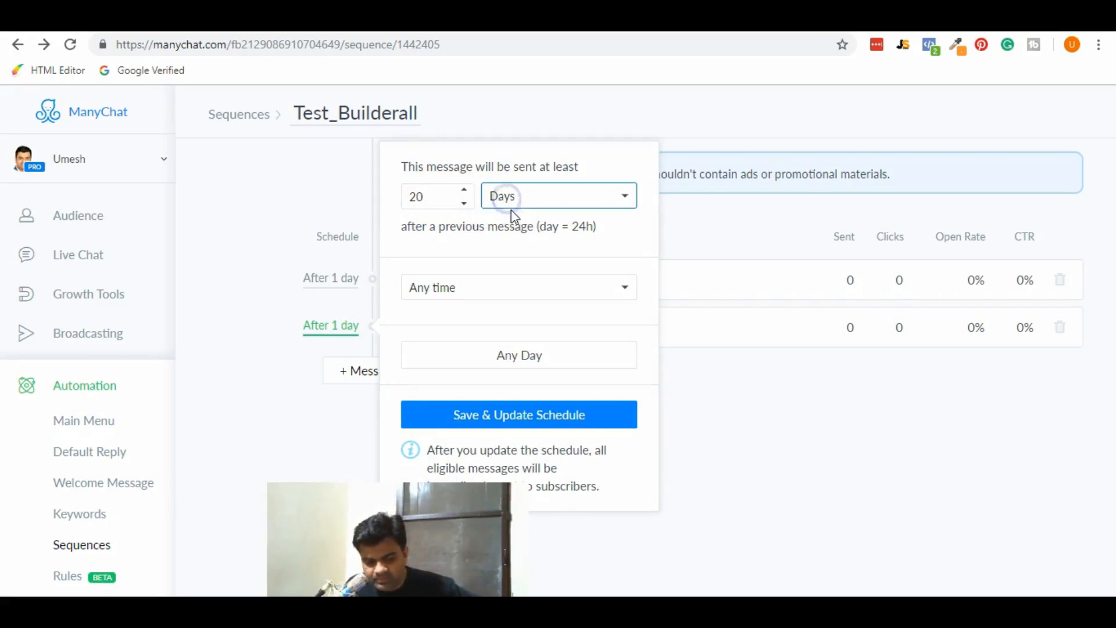
{"action": "left_click", "coordinate": [527, 240]}
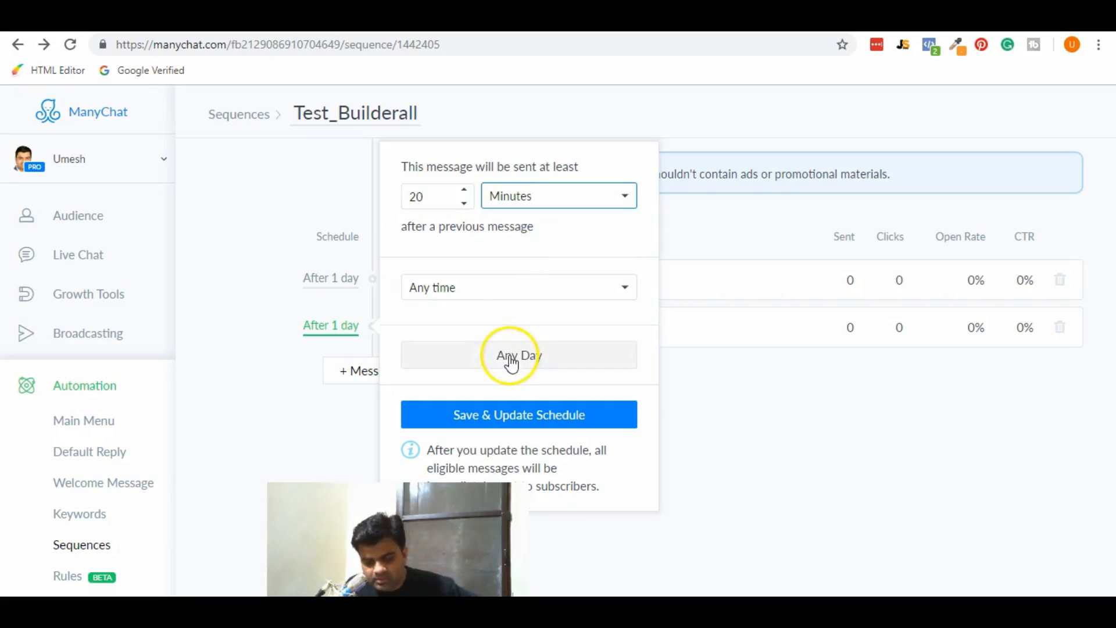
{"action": "left_click", "coordinate": [524, 416]}
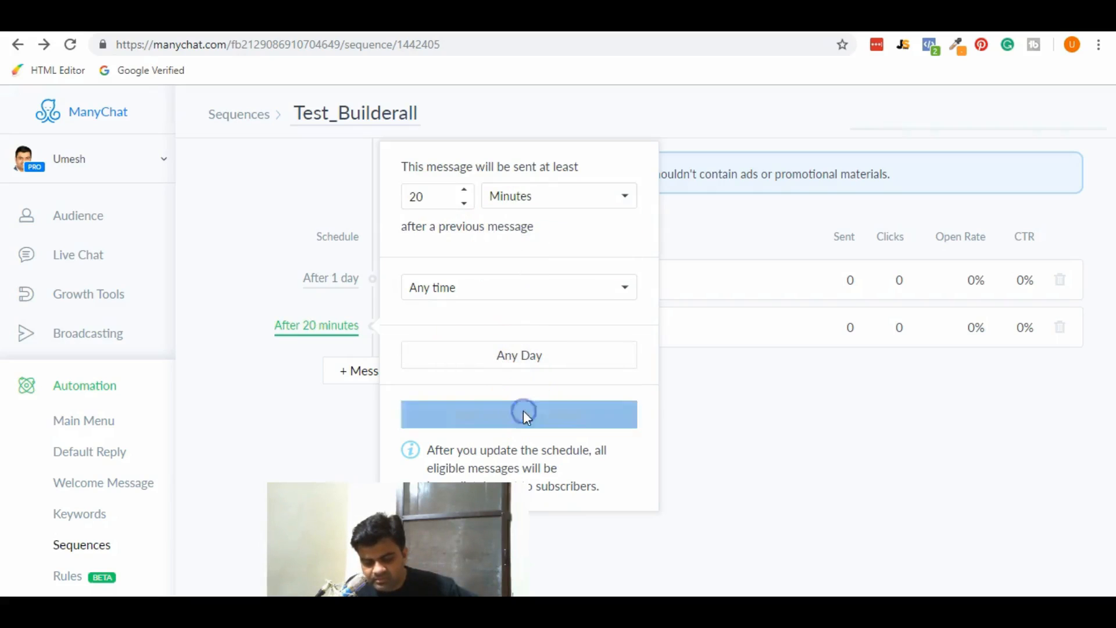
{"action": "left_click", "coordinate": [612, 114]}
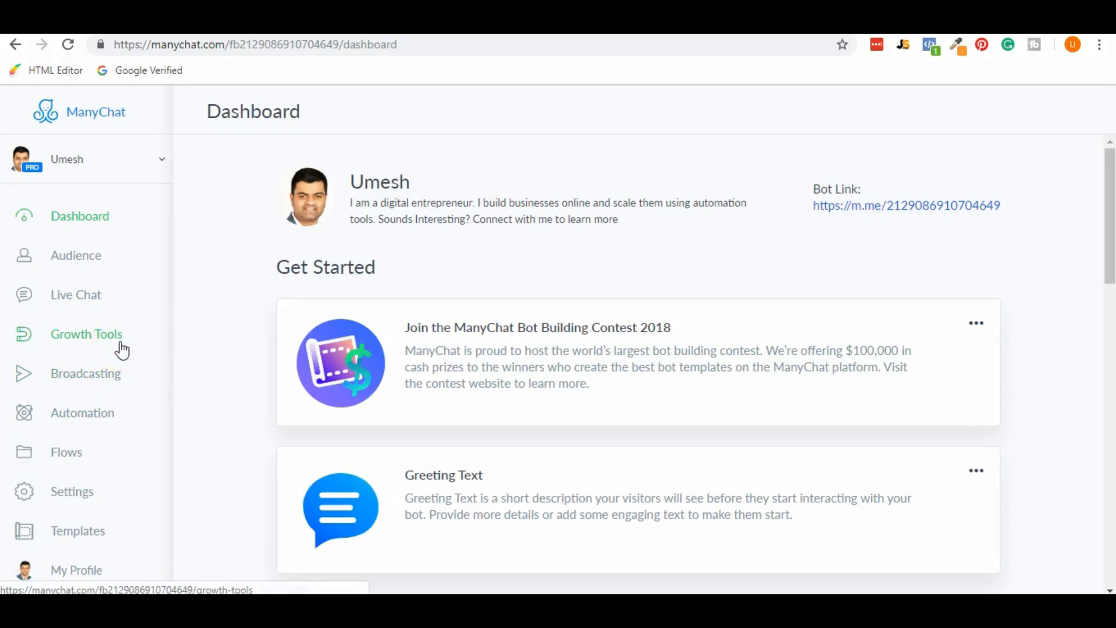
Step: Create a new growth tool of the Messenger Ref URL type
{"action": "left_click", "coordinate": [122, 348]}
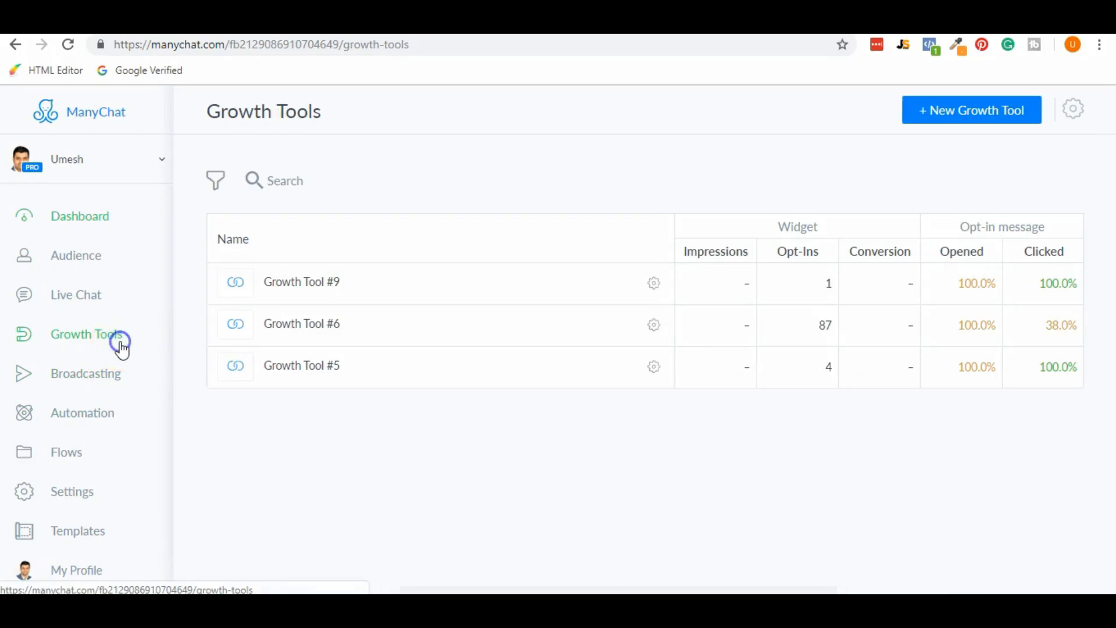
{"action": "left_click", "coordinate": [994, 116]}
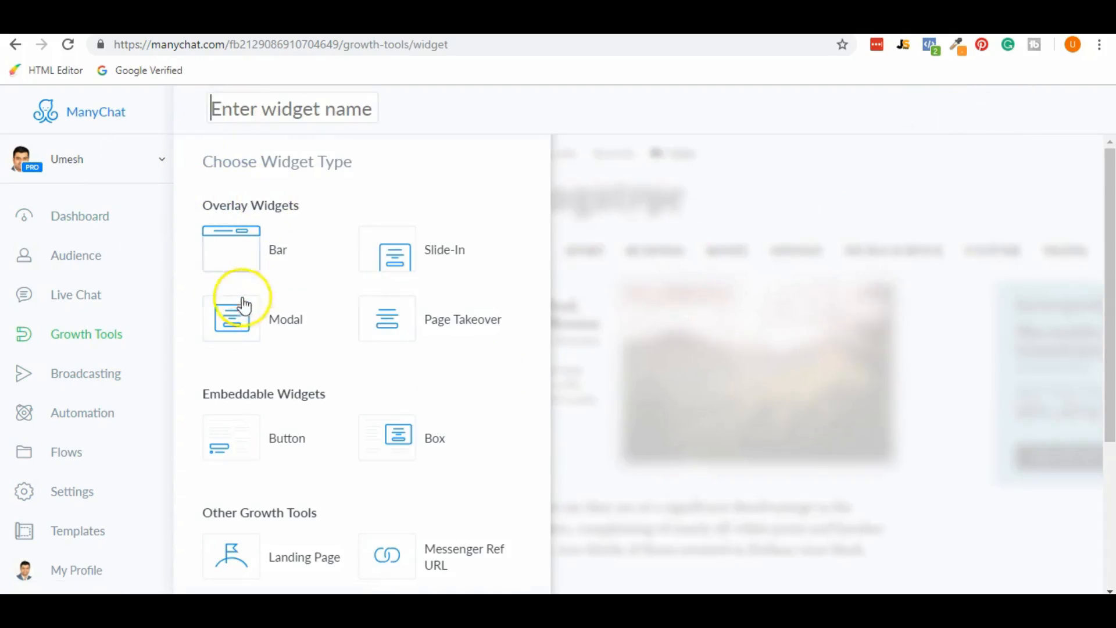
{"action": "scroll", "coordinate": [270, 329], "scroll_direction": "down", "scroll_amount": 2}
{"action": "scroll", "coordinate": [270, 328], "scroll_direction": "up", "scroll_amount": 2}
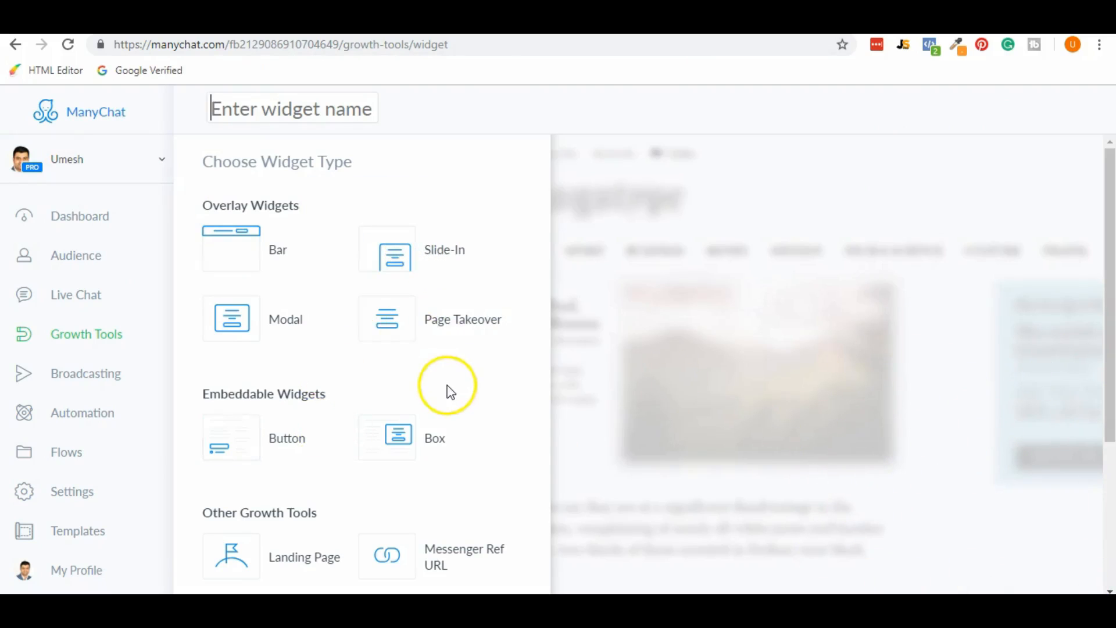
{"action": "scroll", "coordinate": [451, 391], "scroll_direction": "down", "scroll_amount": 2}
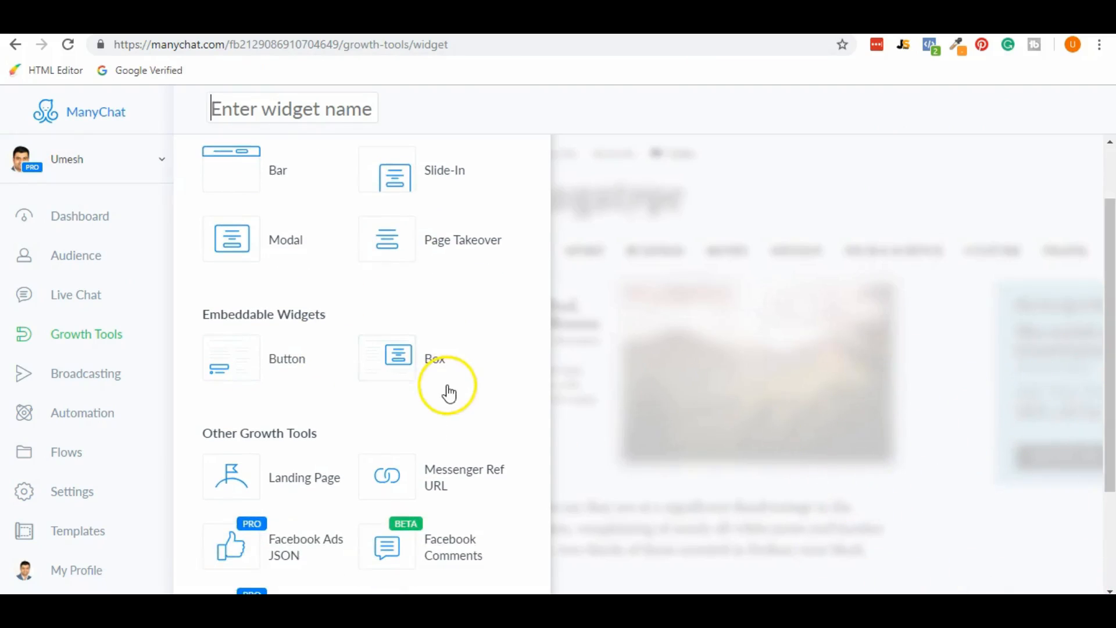
{"action": "left_click", "coordinate": [479, 484]}
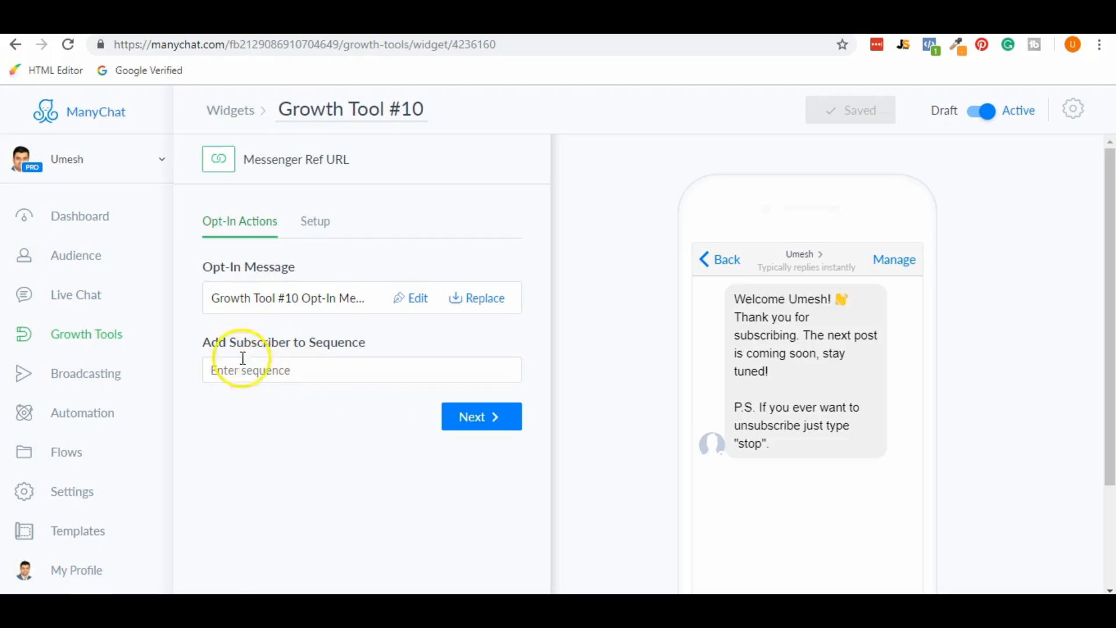
Step: Set the growth tool's opt-in actions to add subscribers to the Test_Builderall sequence
{"action": "left_click_drag", "start_coordinate": [251, 343], "coordinate": [345, 348]}
{"action": "left_click", "coordinate": [401, 343]}
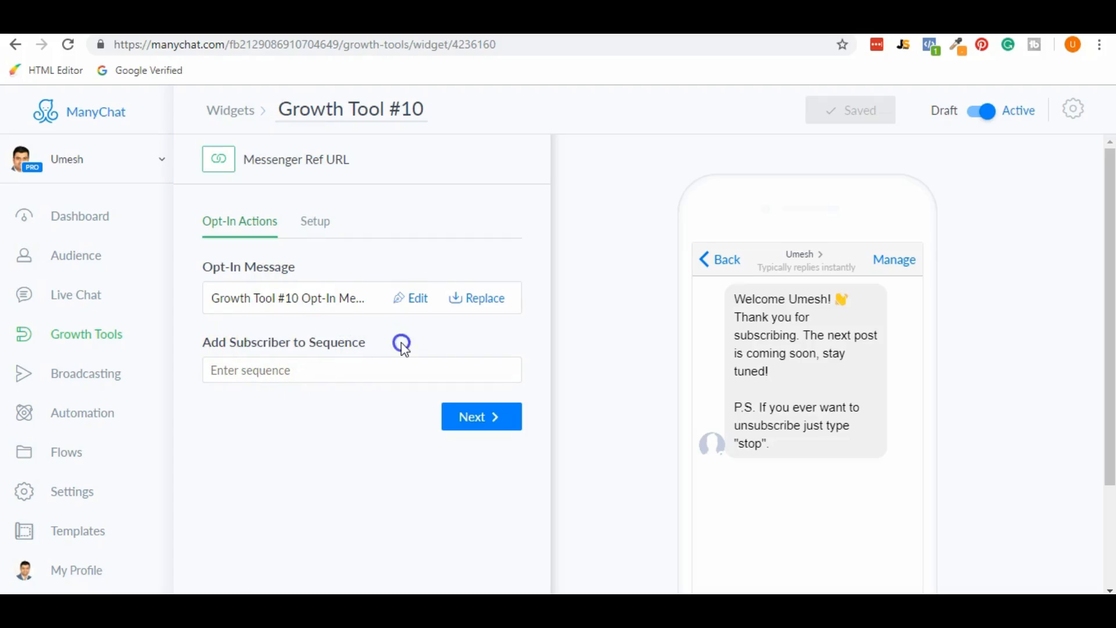
{"action": "left_click", "coordinate": [361, 369]}
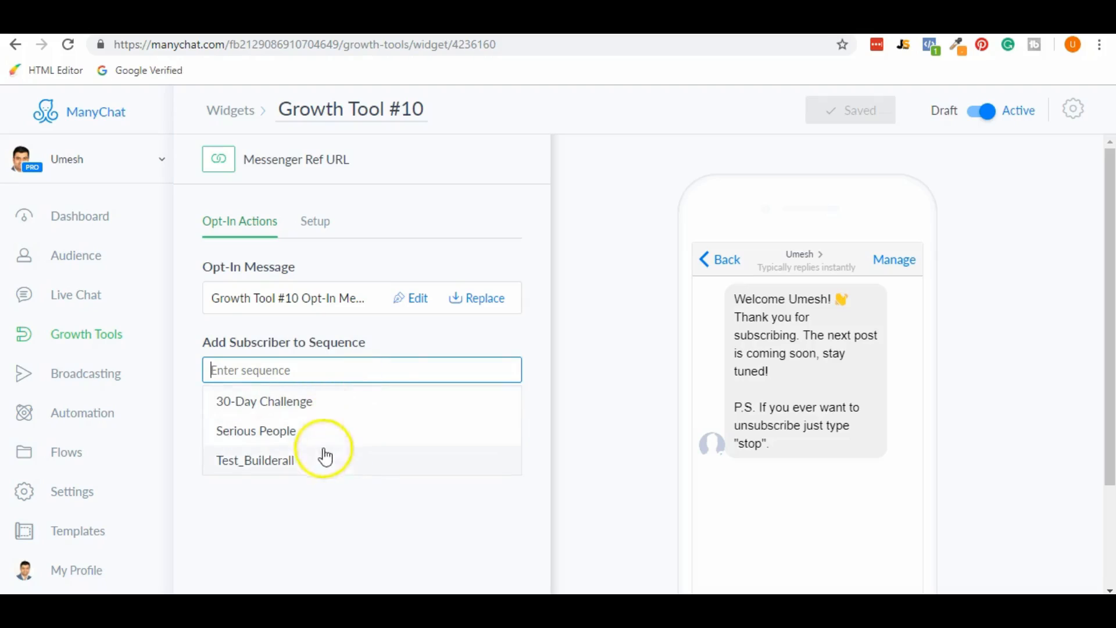
{"action": "left_click", "coordinate": [286, 470]}
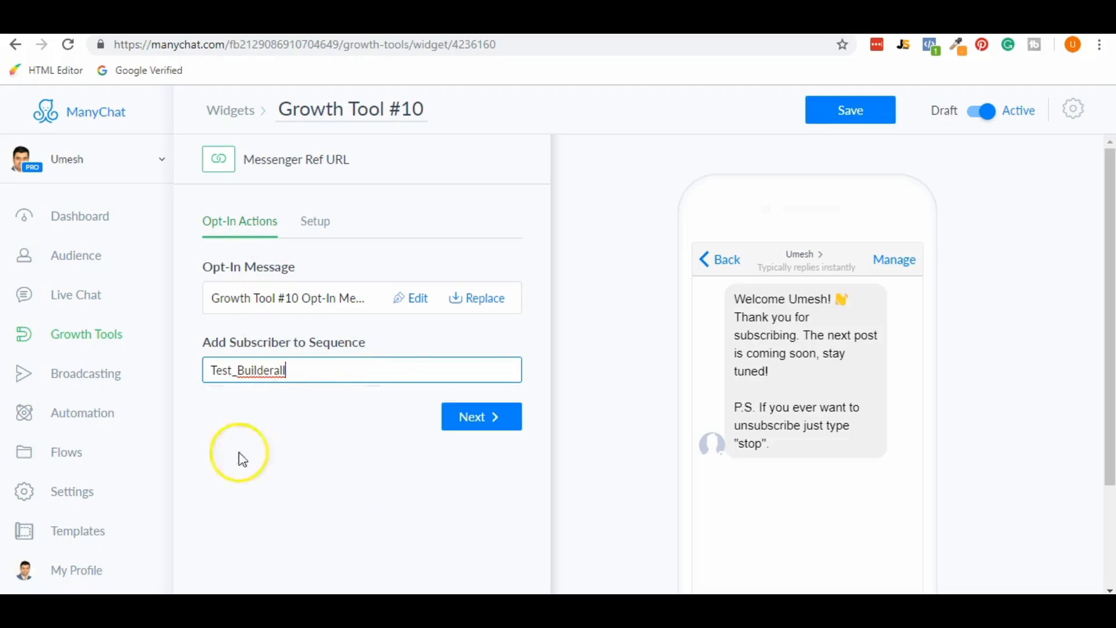
Step: Proceed to the growth tool's setup and save the widget to generate its Messenger Ref URL
{"action": "left_click", "coordinate": [484, 423]}
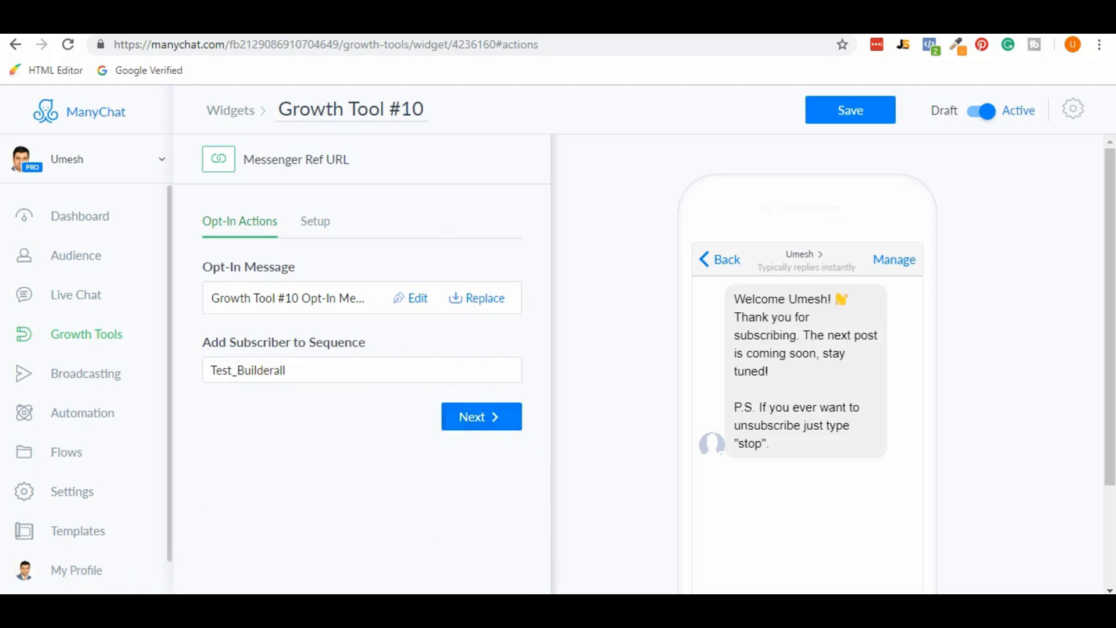
{"action": "left_click", "coordinate": [481, 417]}
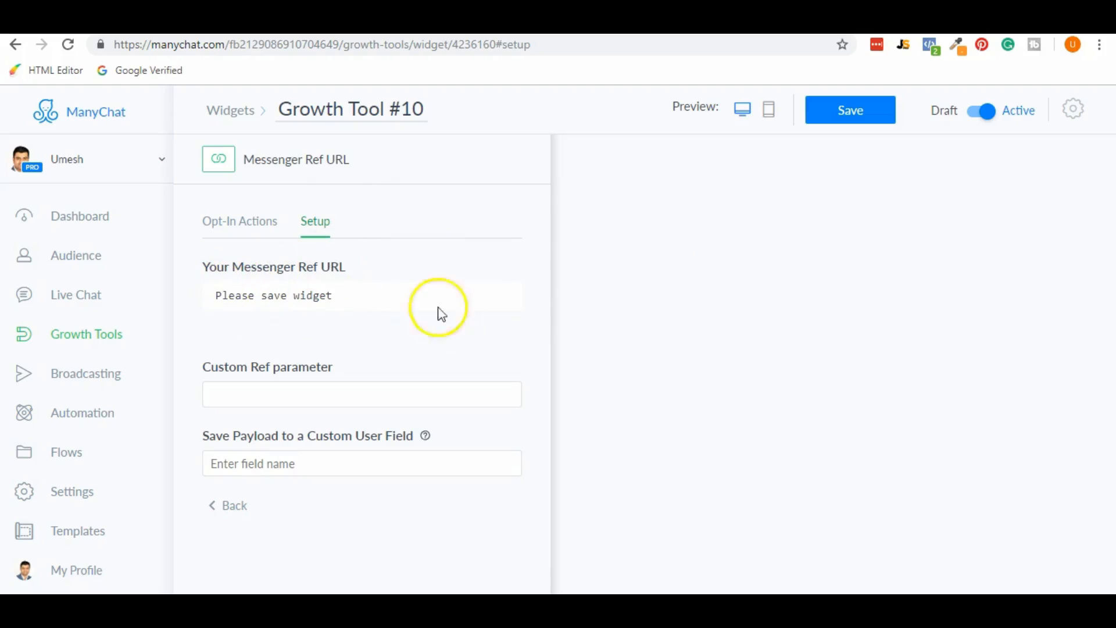
{"action": "left_click", "coordinate": [863, 122]}
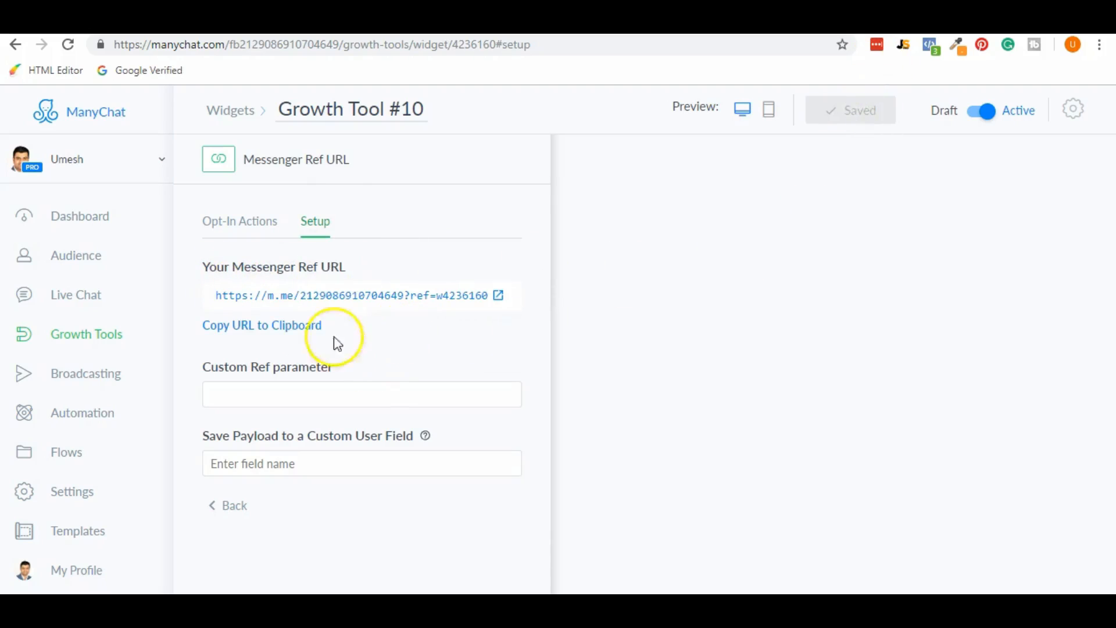
Step: Copy the Messenger Ref URL and open it in a new browser tab to check the opt-in message it sends
{"action": "left_click", "coordinate": [271, 330]}
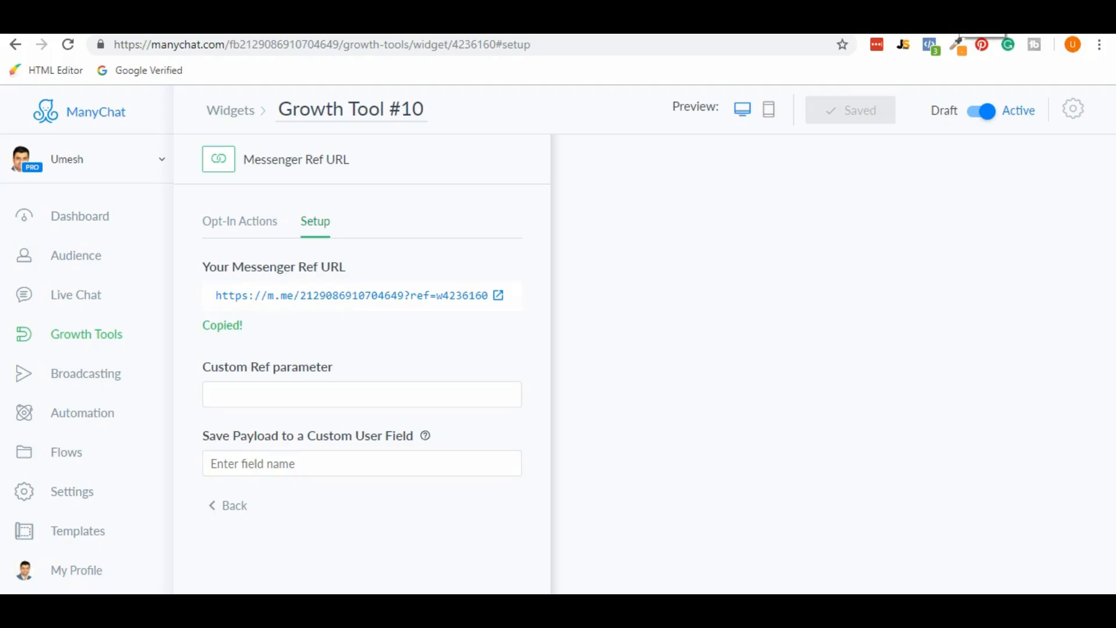
{"action": "key", "text": "ctrl+t"}
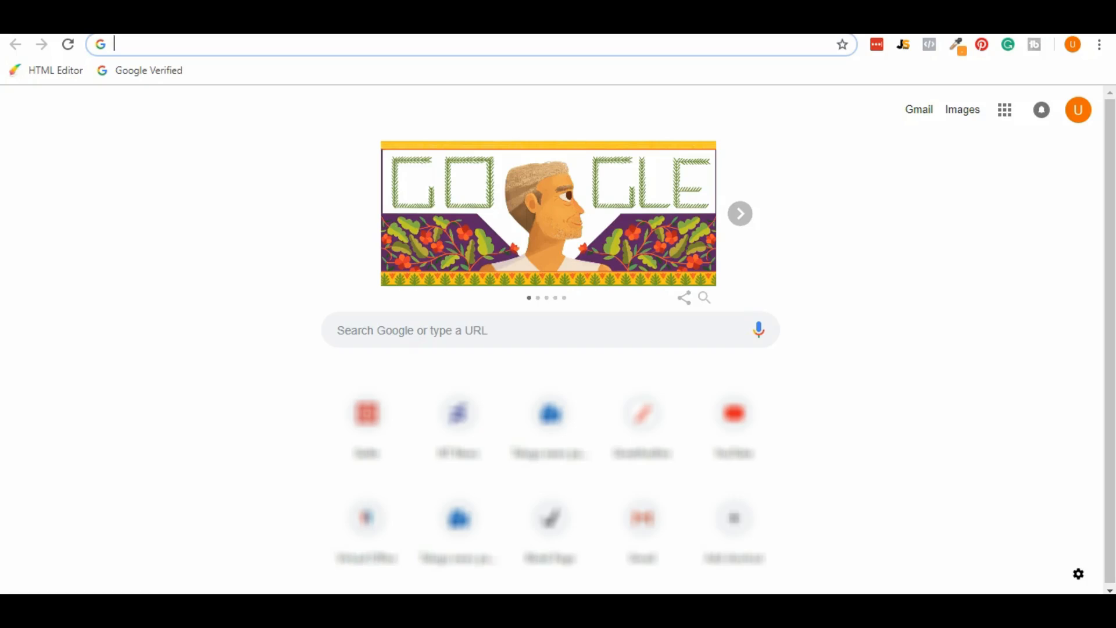
{"action": "key", "text": "ctrl+v"}
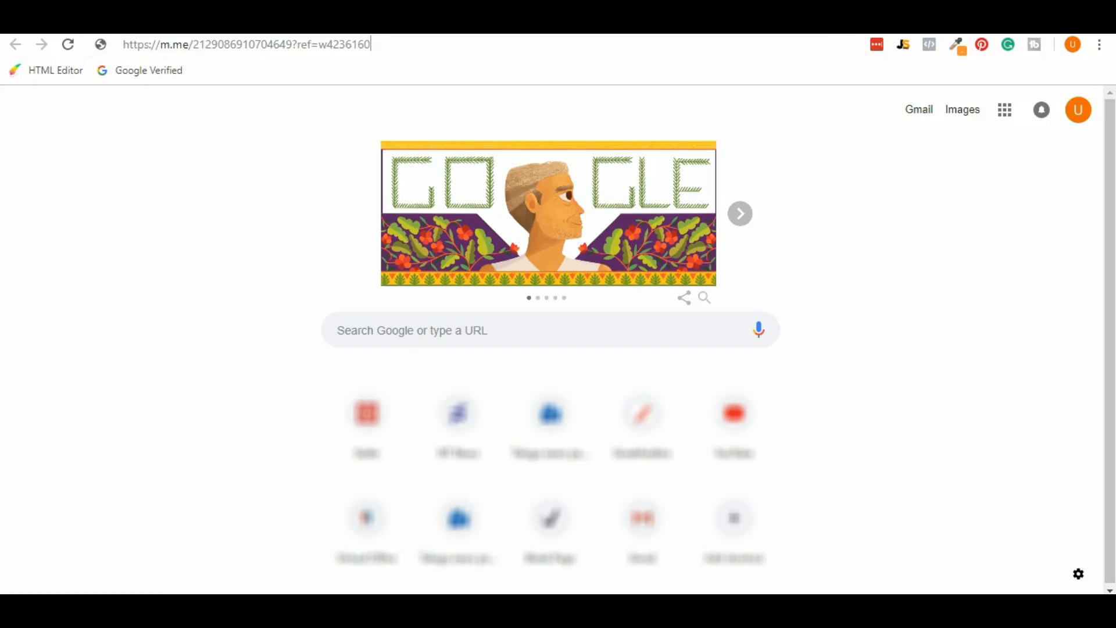
{"action": "key", "text": "Return"}
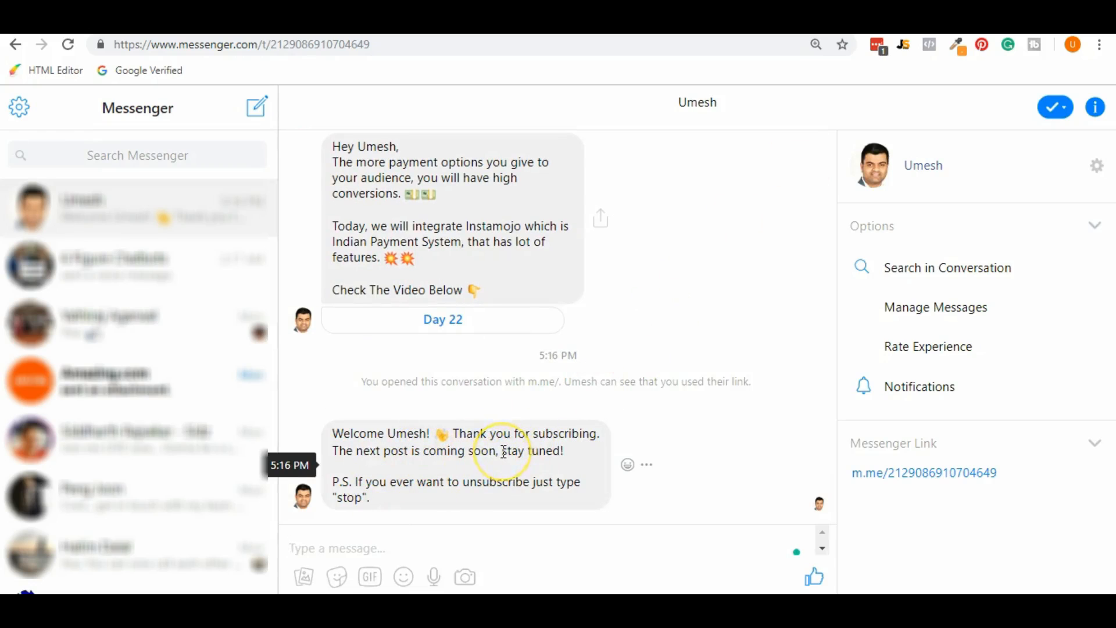
{"action": "scroll", "coordinate": [504, 459], "scroll_direction": "down", "scroll_amount": 1}
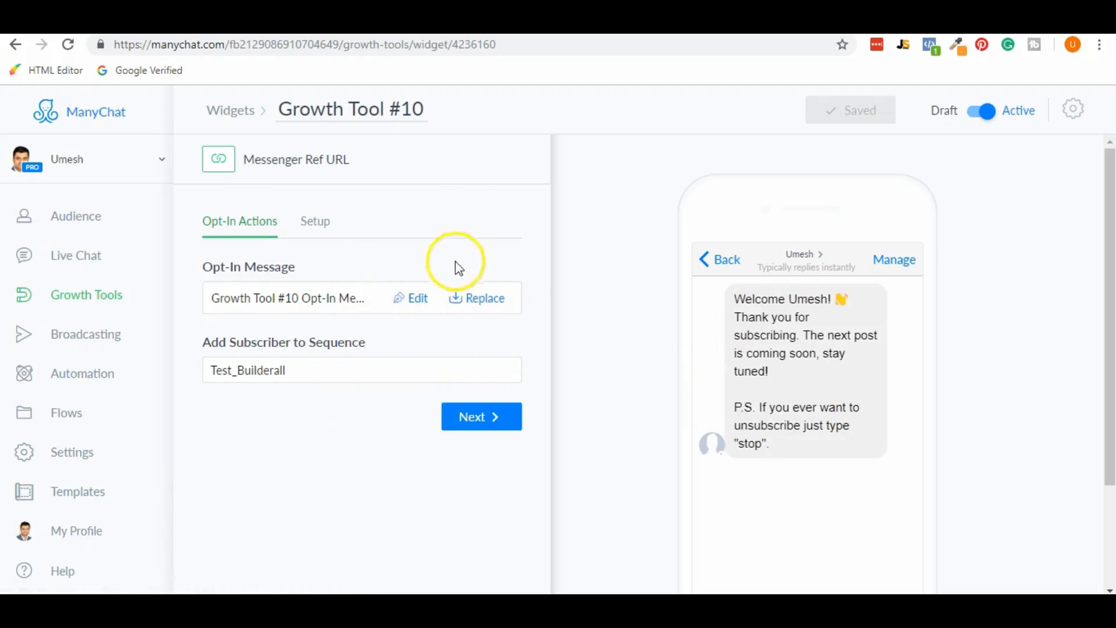
Step: Replace the opt-in message's thank-you text with "If you want to learn how to create Sequence Messages, Click The Link Below" and a pointing-down emoji
{"action": "left_click", "coordinate": [418, 300]}
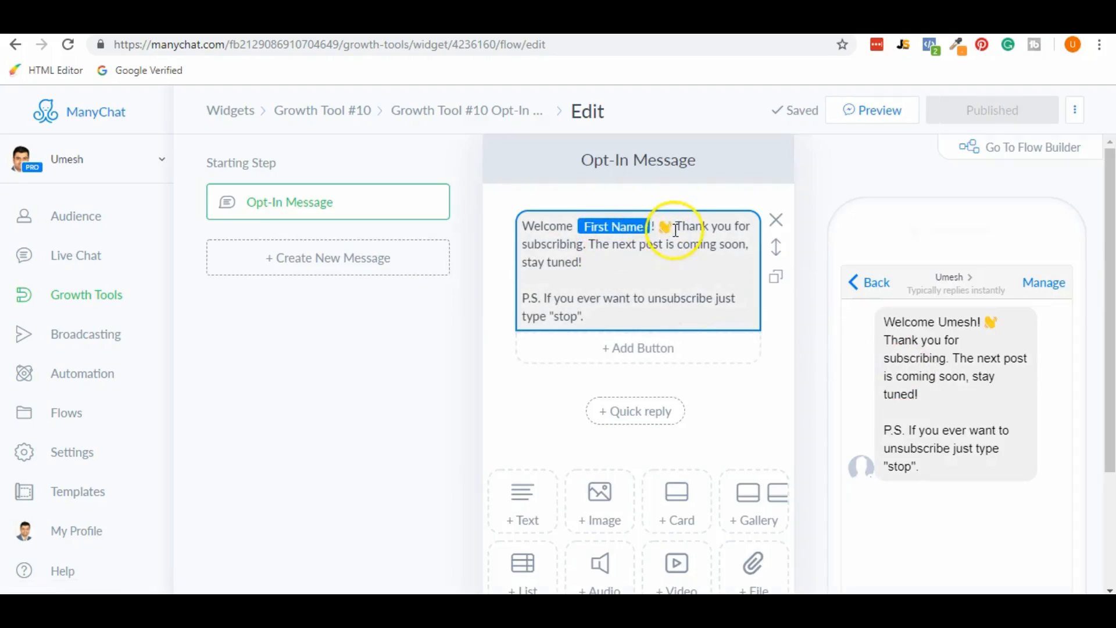
{"action": "left_click_drag", "start_coordinate": [676, 226], "coordinate": [683, 270]}
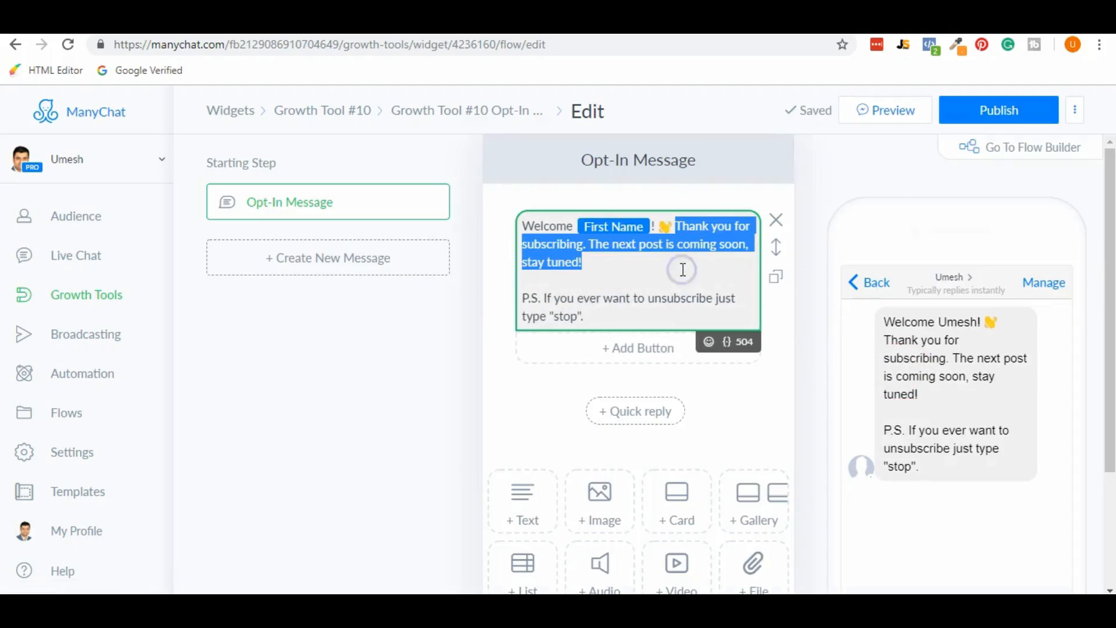
{"action": "key", "text": "BackSpace"}
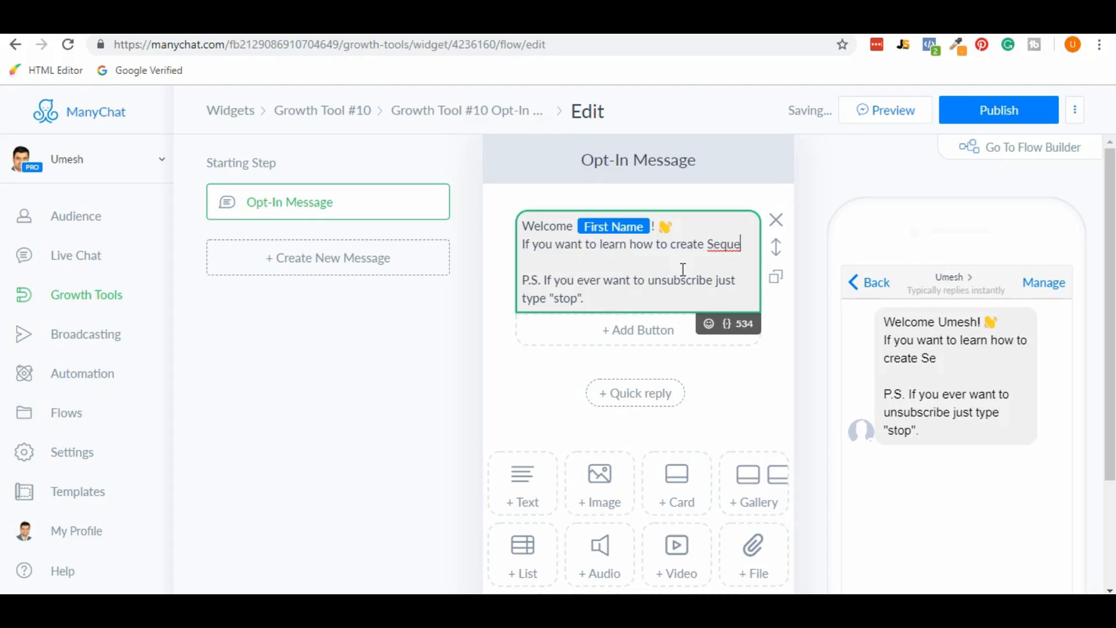
{"action": "type", "text": "nce Messeges"}
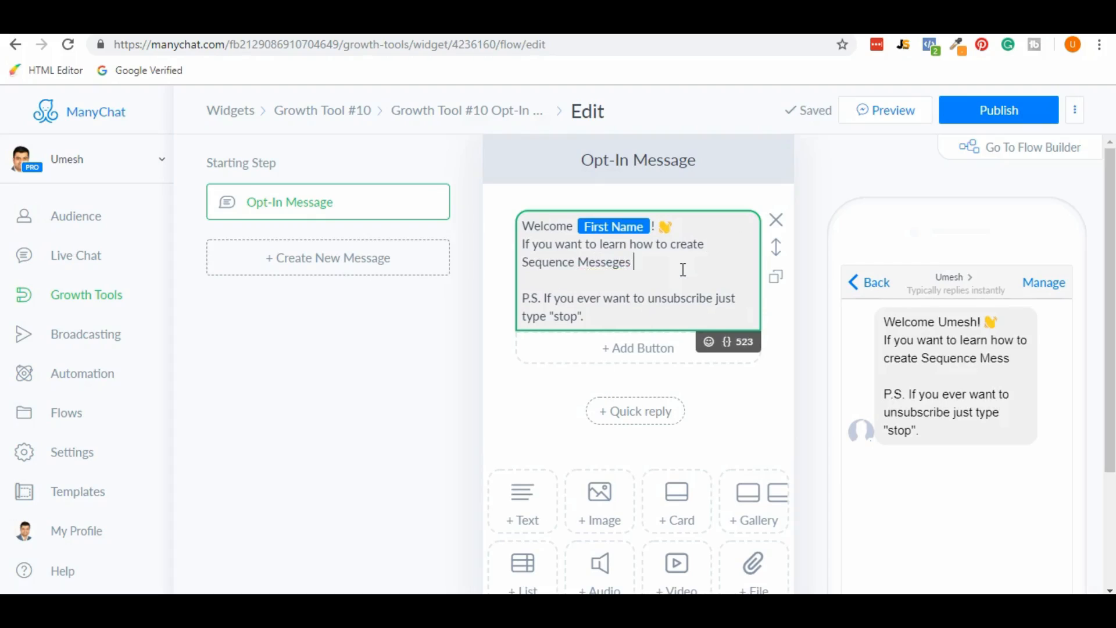
{"action": "key", "text": "BackSpace"}
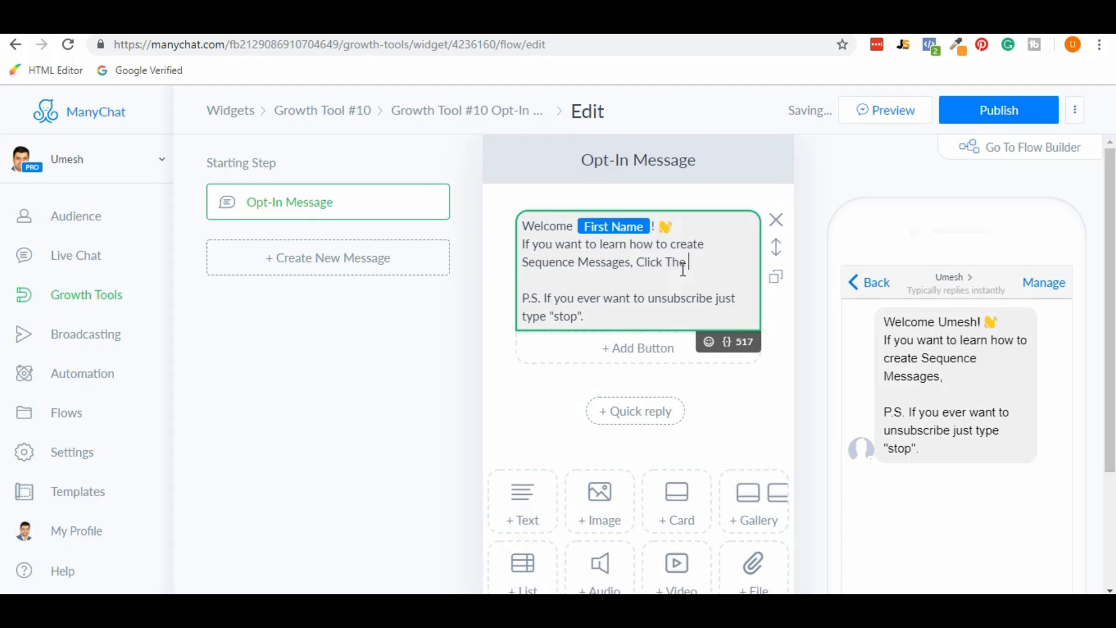
{"action": "key", "text": "BackSpace"}
{"action": "key", "text": "BackSpace"}
{"action": "type", "text": "nk Below"}
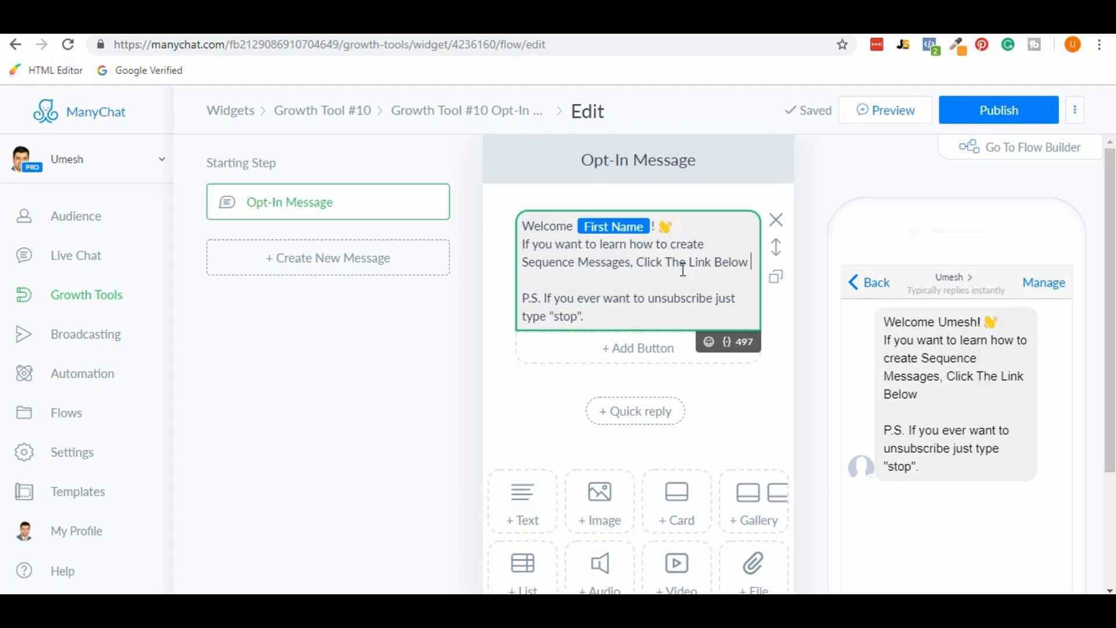
{"action": "left_click", "coordinate": [710, 341]}
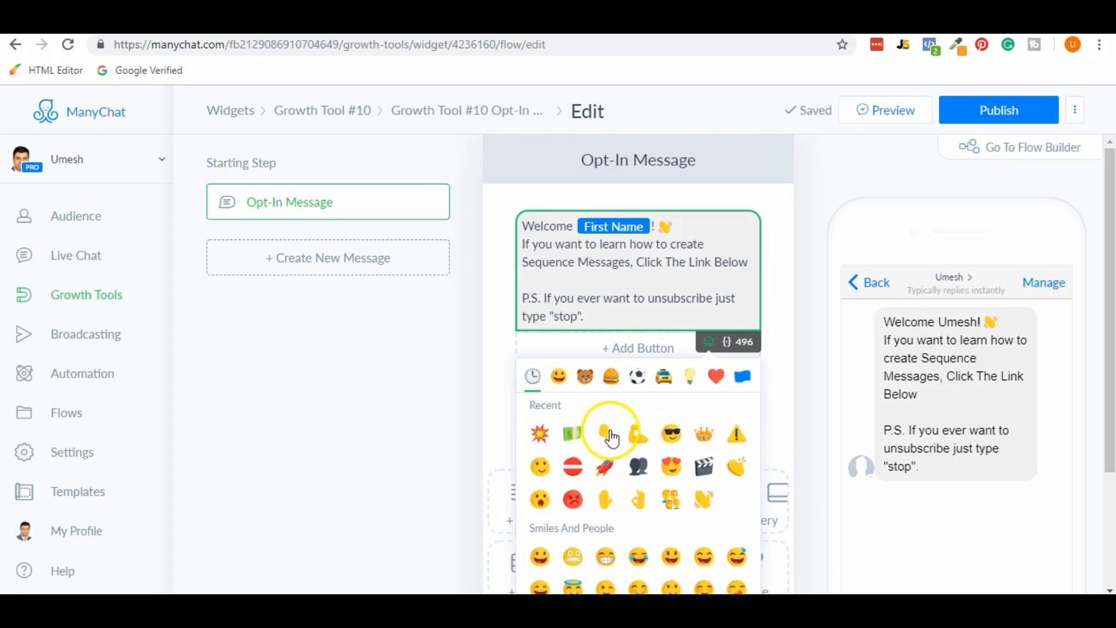
{"action": "left_click", "coordinate": [606, 434]}
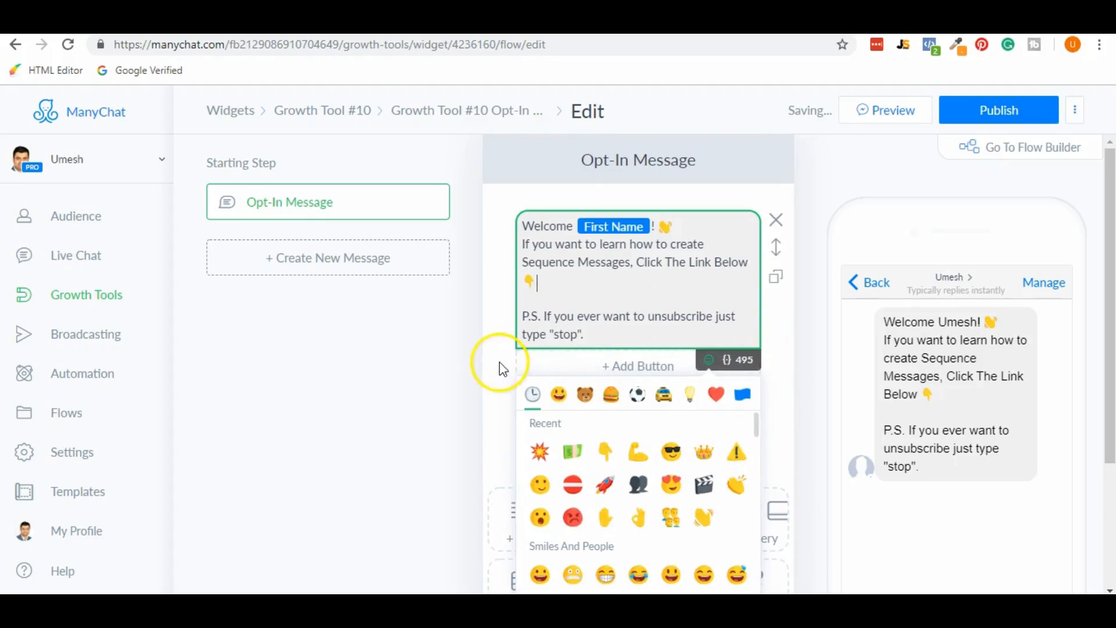
{"action": "left_click", "coordinate": [795, 326]}
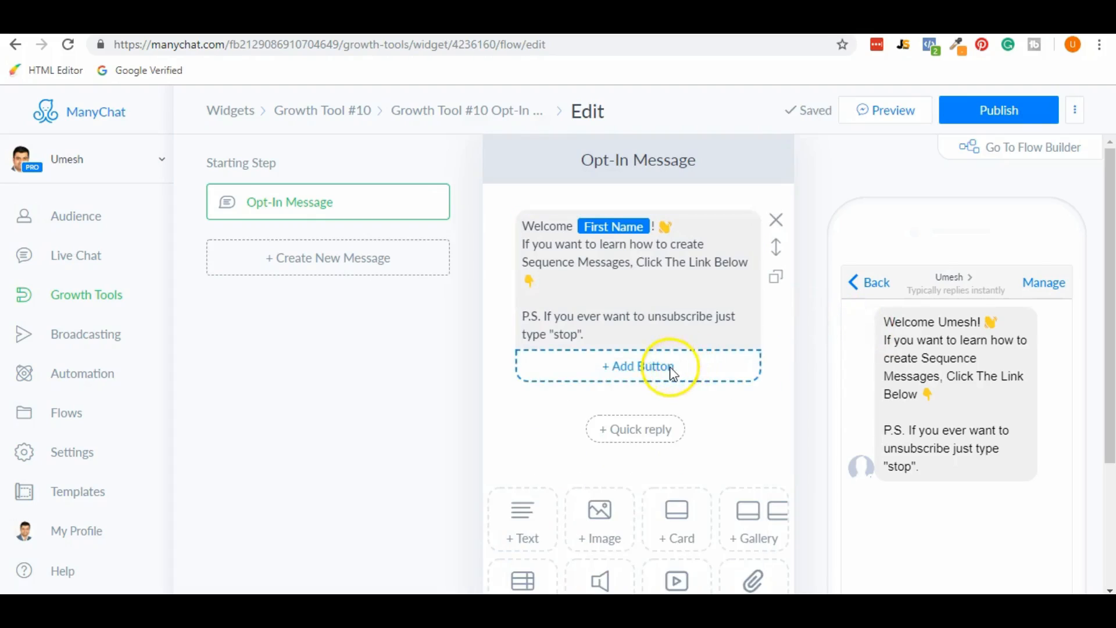
Step: Add a button titled "Sequence Messages" to the opt-in message
{"action": "left_click", "coordinate": [662, 366]}
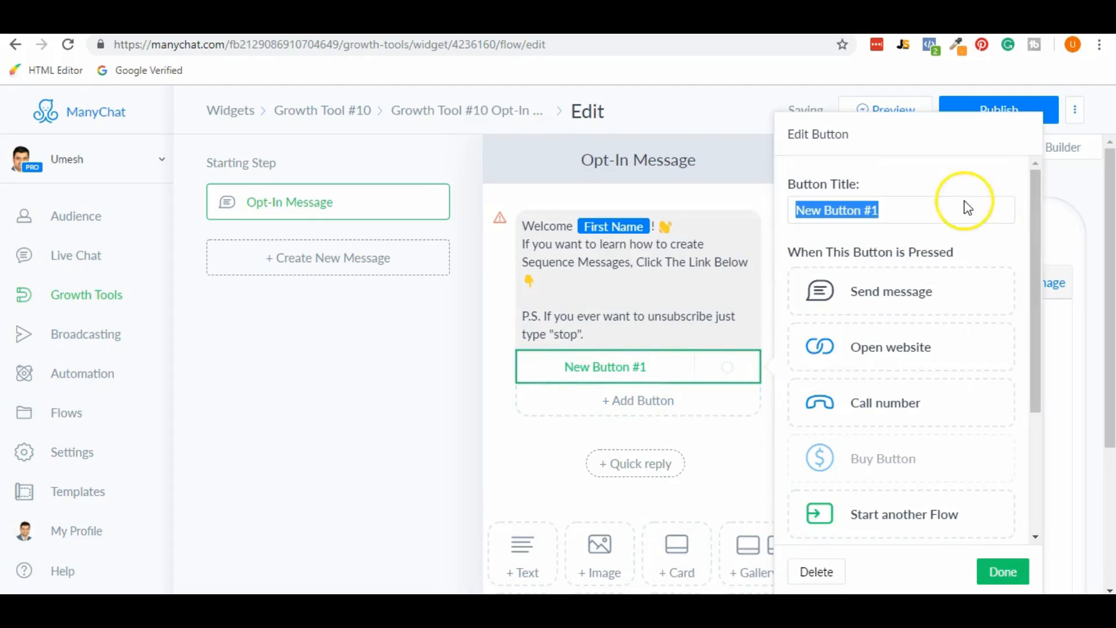
{"action": "type", "text": "Builderall"}
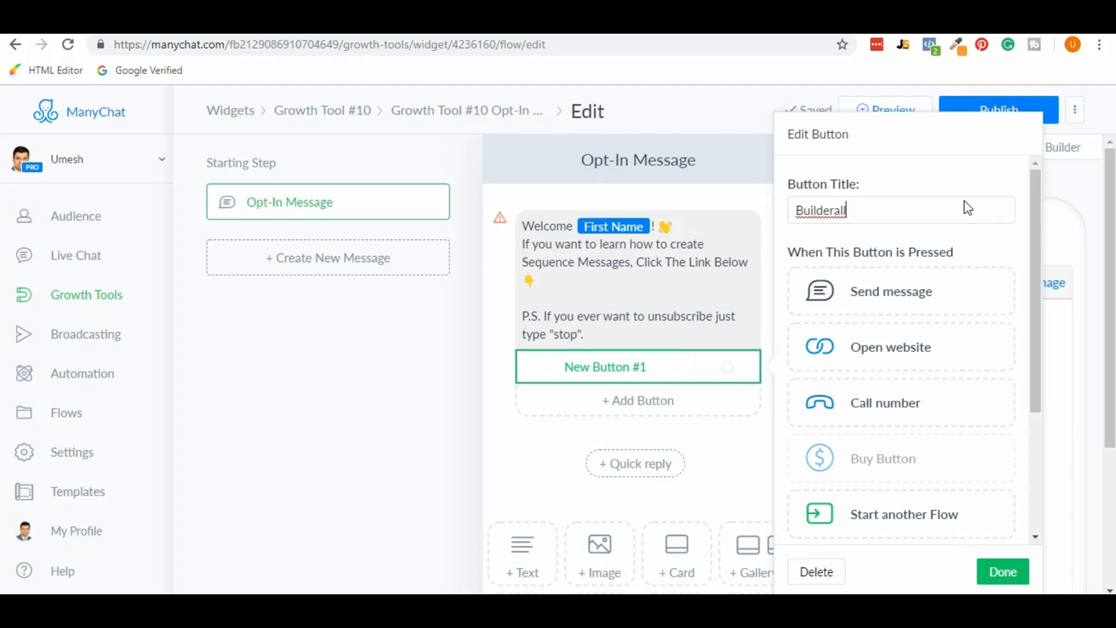
{"action": "type", "text": " L"}
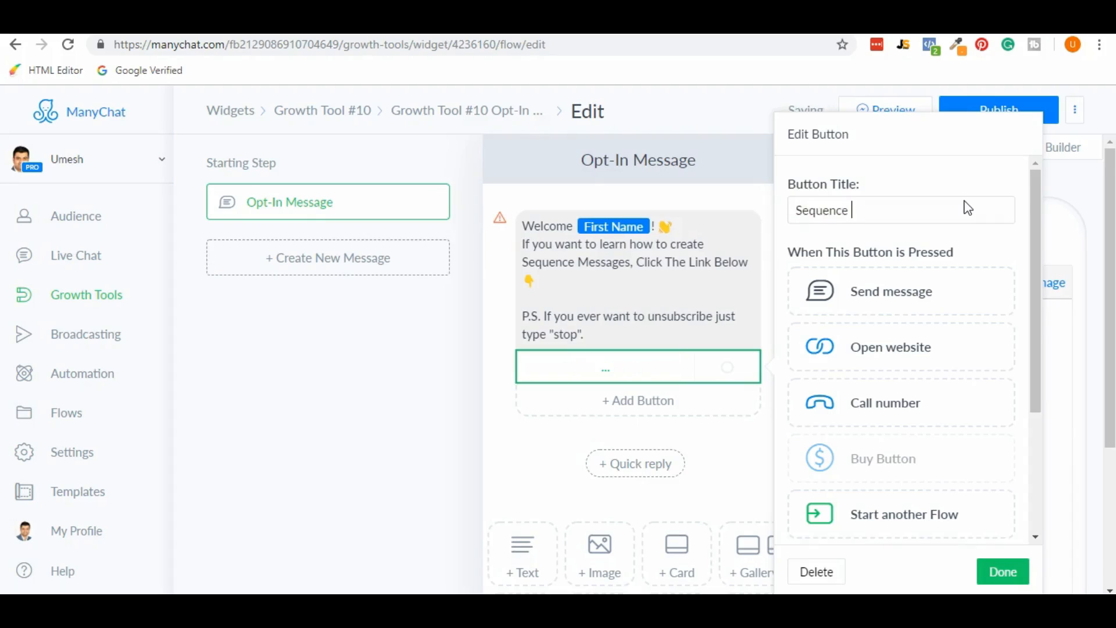
{"action": "type", "text": "a"}
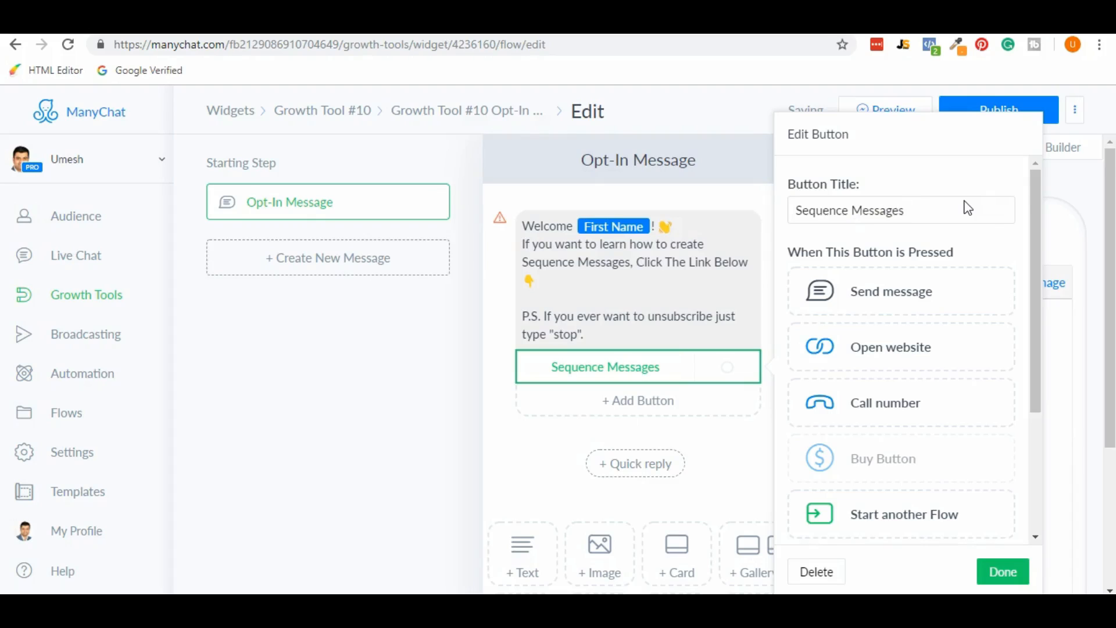
Step: Give the Sequence Messages button an additional action that subscribes people to the Test_Builderall sequence, and finish editing the button
{"action": "left_click_drag", "start_coordinate": [1030, 246], "coordinate": [1019, 406]}
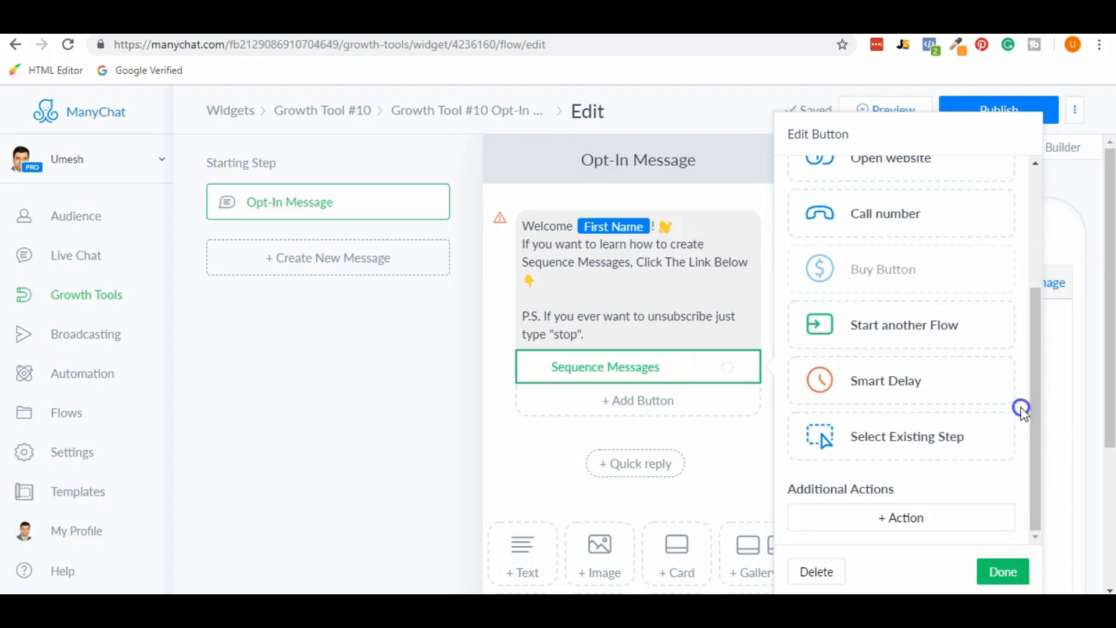
{"action": "left_click", "coordinate": [895, 526]}
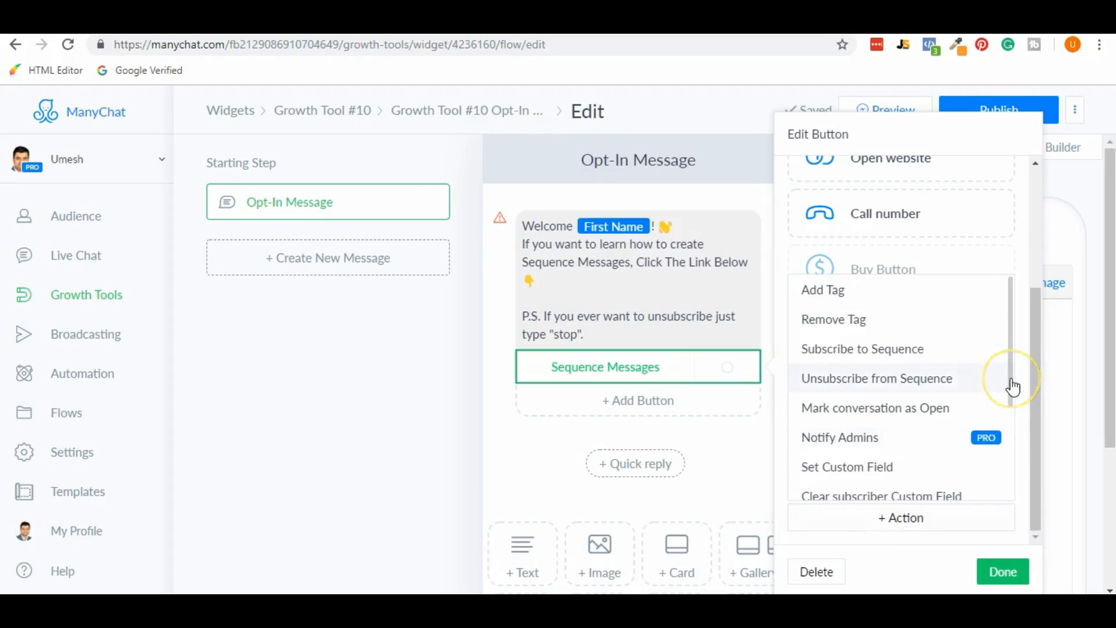
{"action": "left_click", "coordinate": [913, 362]}
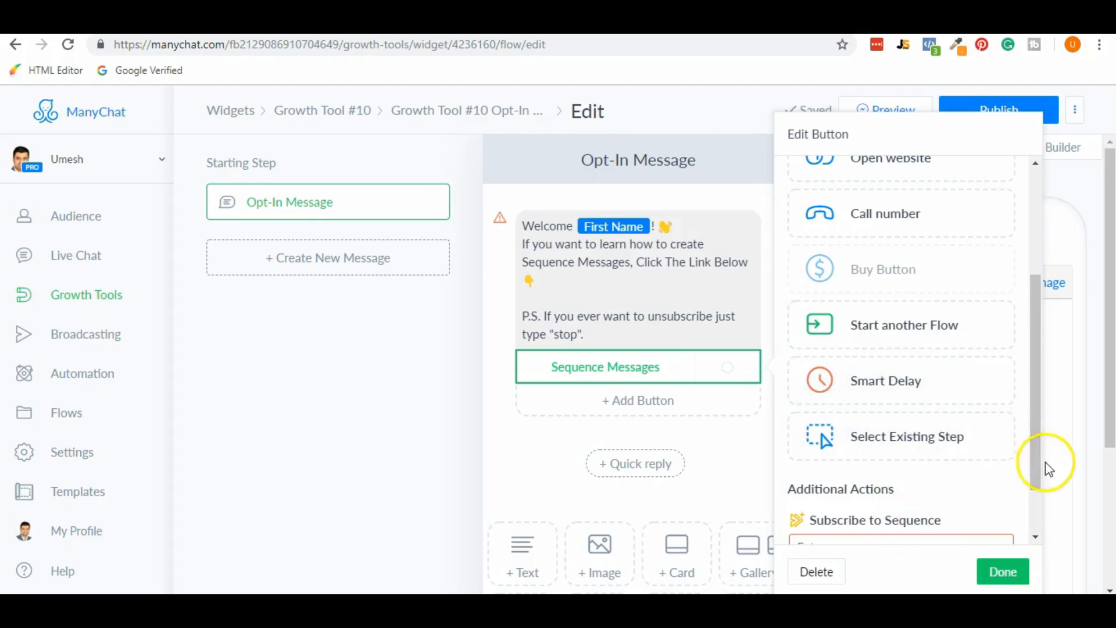
{"action": "left_click_drag", "start_coordinate": [1031, 460], "coordinate": [1039, 508]}
{"action": "left_click", "coordinate": [925, 480]}
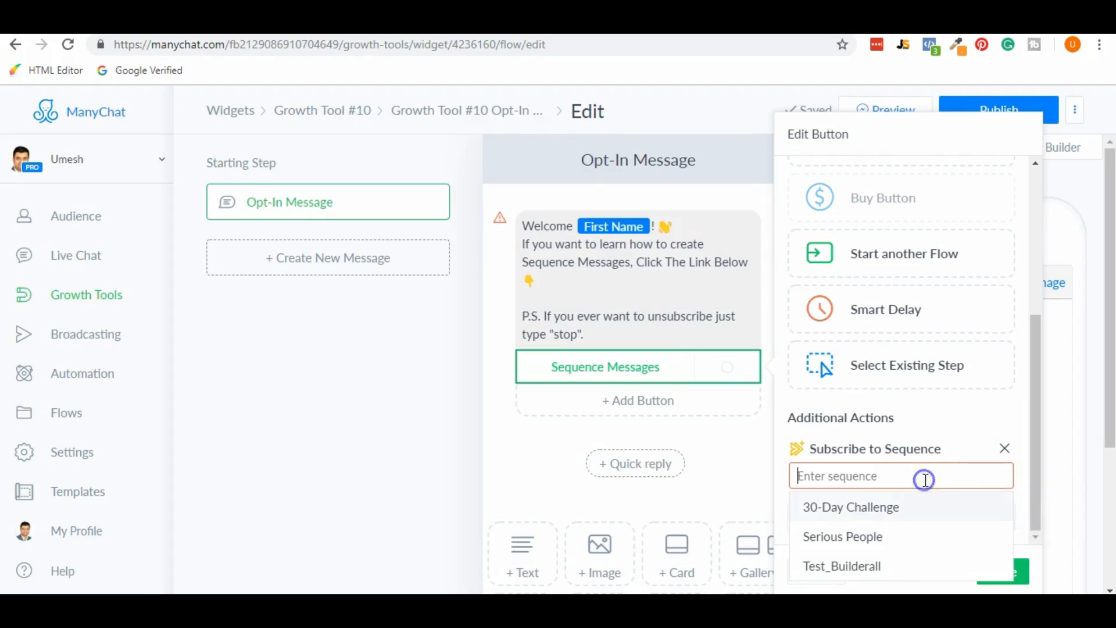
{"action": "left_click", "coordinate": [842, 568]}
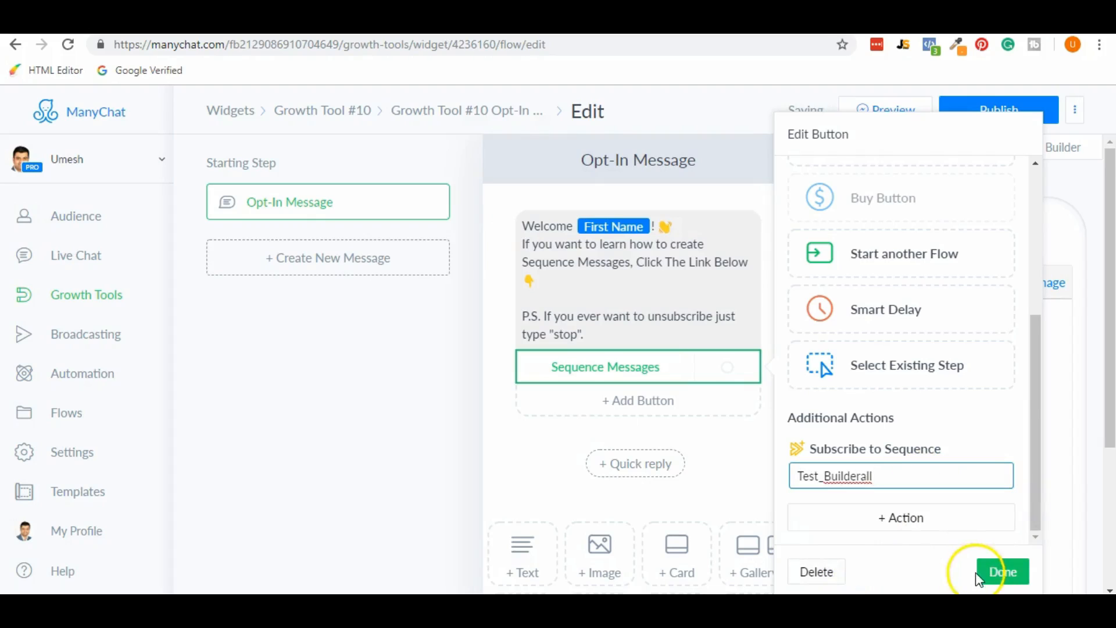
{"action": "left_click", "coordinate": [1001, 575]}
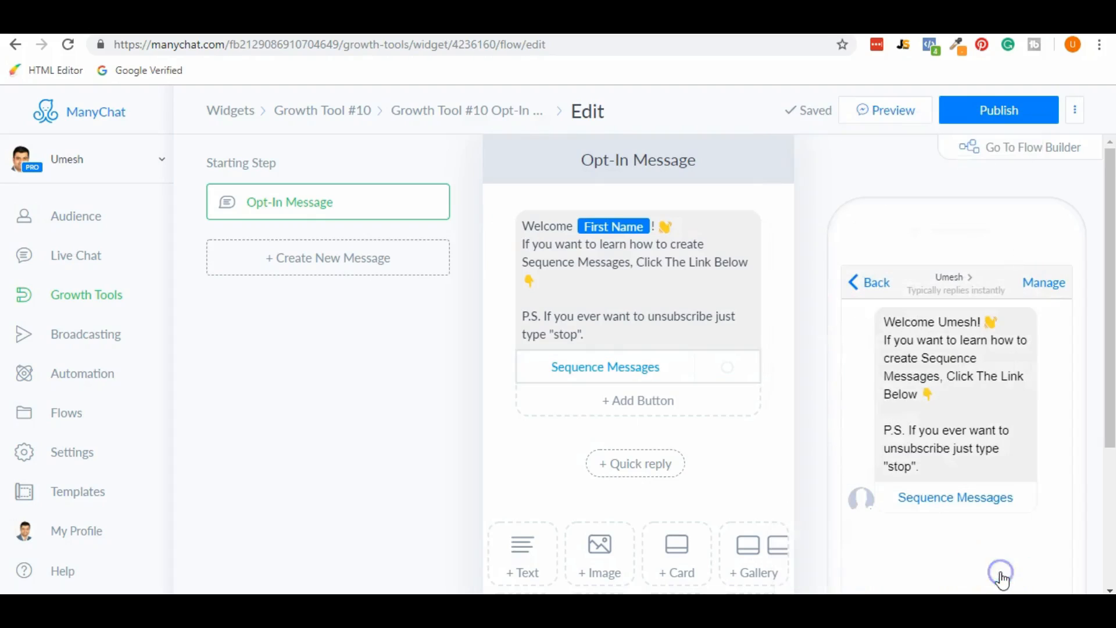
Step: Add a 3-second typing delay below the opt-in message's text block
{"action": "scroll", "coordinate": [692, 449], "scroll_direction": "down", "scroll_amount": 4}
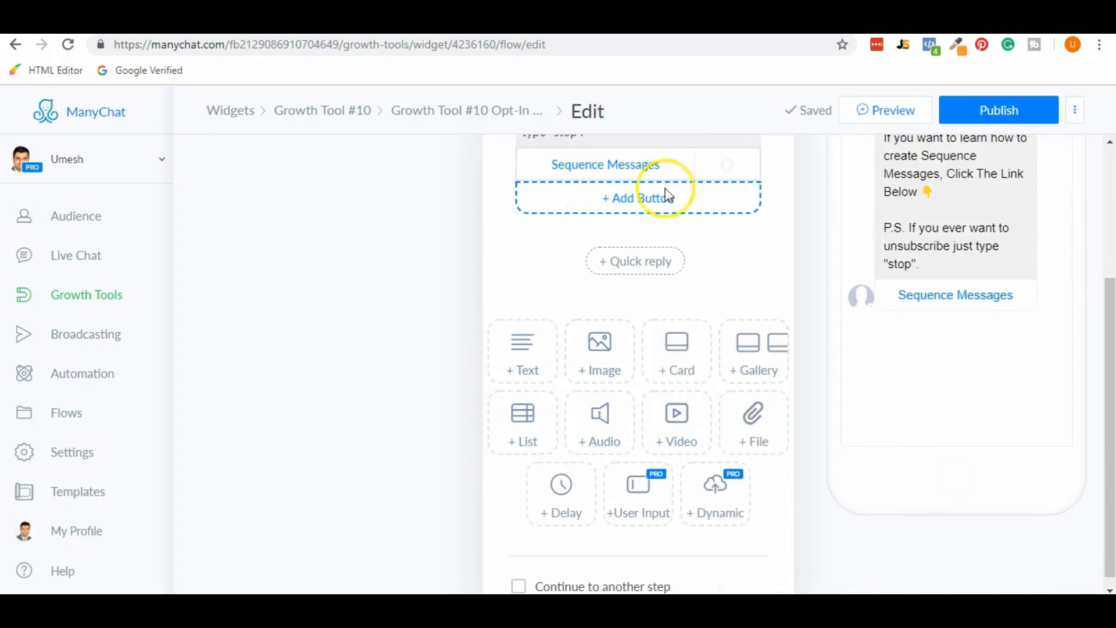
{"action": "scroll", "coordinate": [777, 232], "scroll_direction": "up", "scroll_amount": 4}
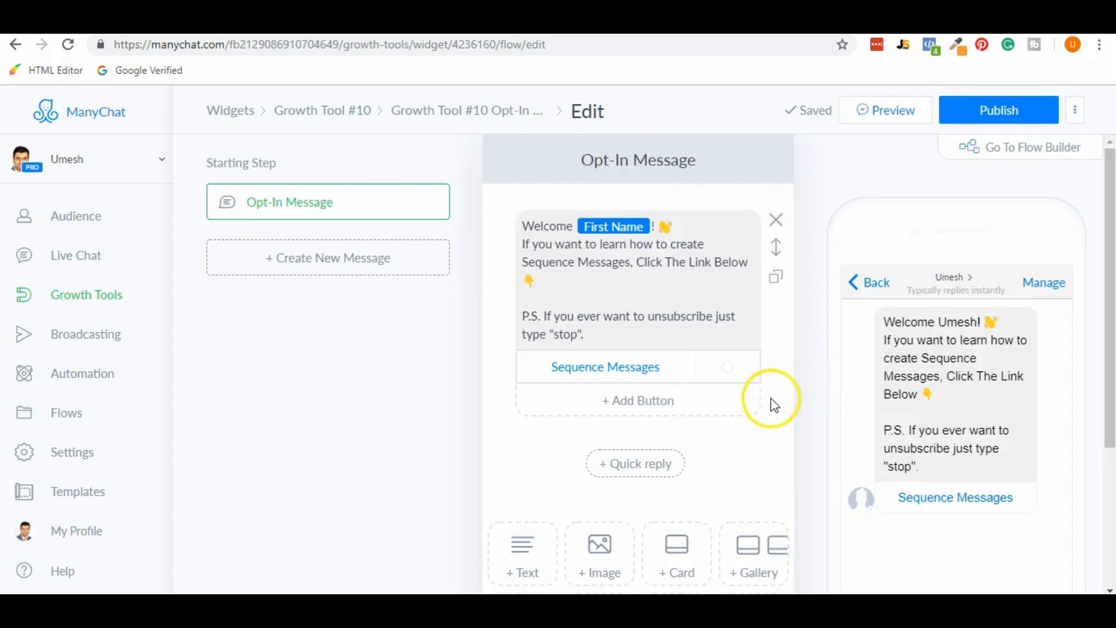
{"action": "scroll", "coordinate": [769, 399], "scroll_direction": "down", "scroll_amount": 4}
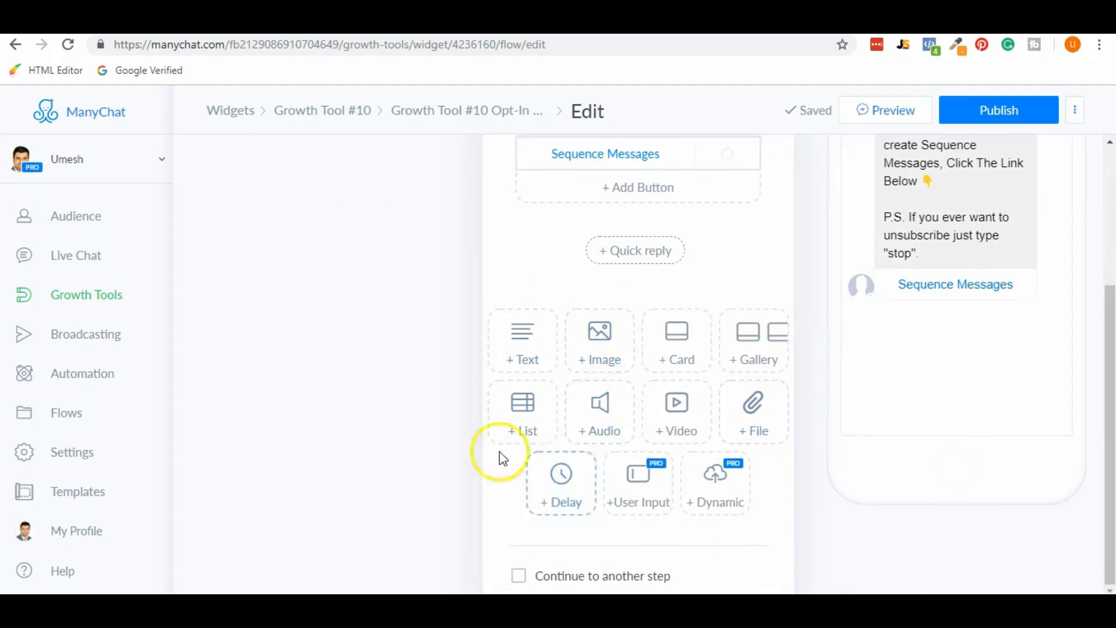
{"action": "left_click", "coordinate": [562, 495]}
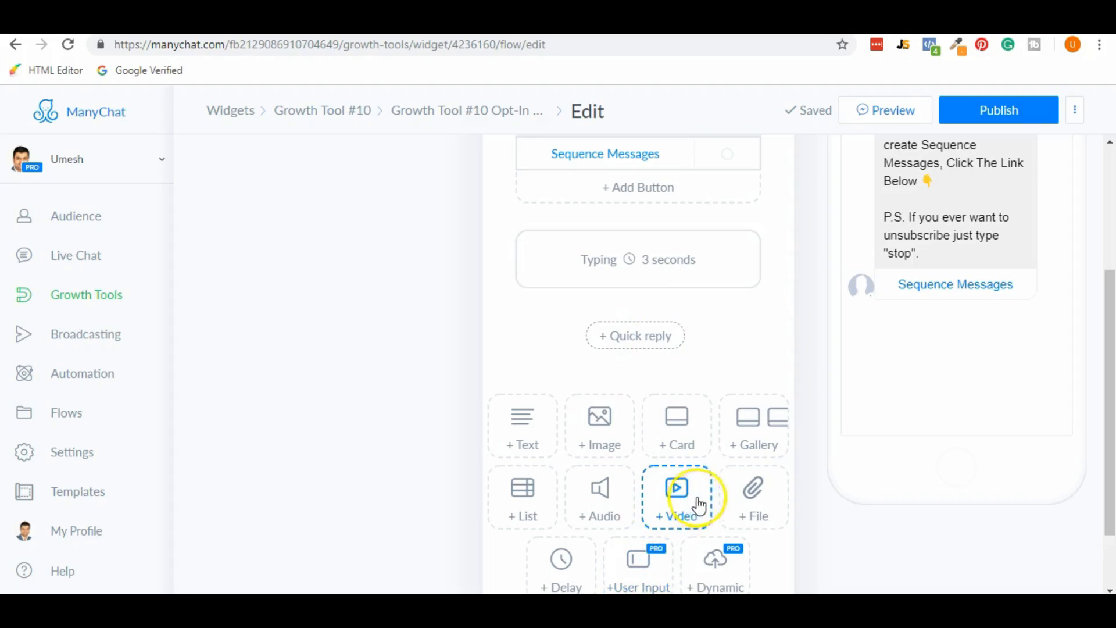
Step: Try to publish the edited opt-in message
{"action": "scroll", "coordinate": [699, 511], "scroll_direction": "down", "scroll_amount": 2}
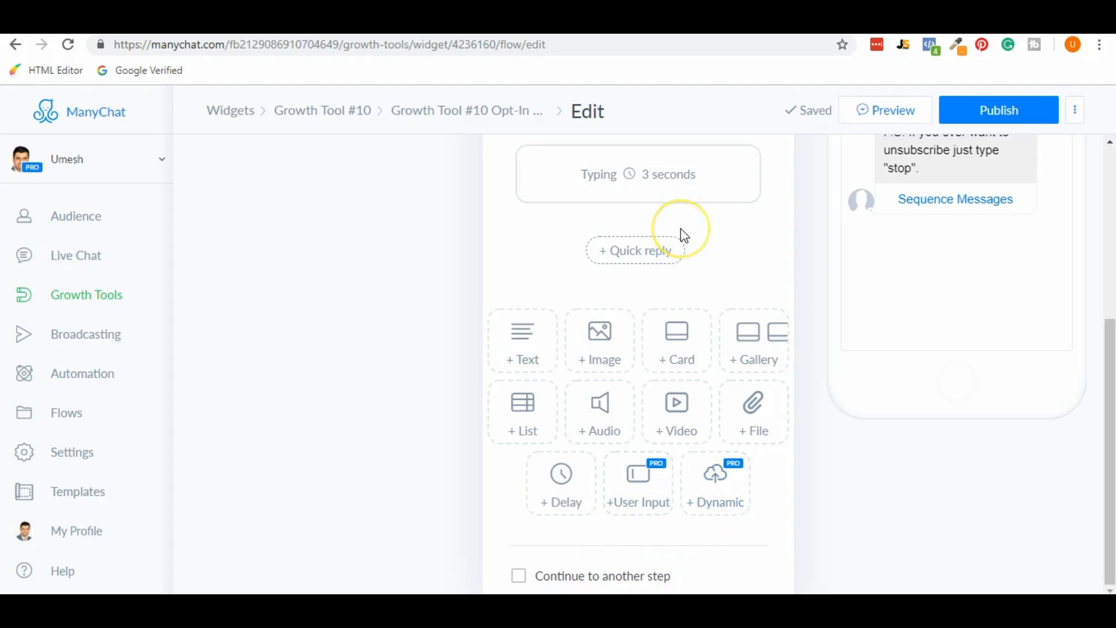
{"action": "scroll", "coordinate": [683, 235], "scroll_direction": "up", "scroll_amount": 3}
{"action": "scroll", "coordinate": [723, 304], "scroll_direction": "up", "scroll_amount": 3}
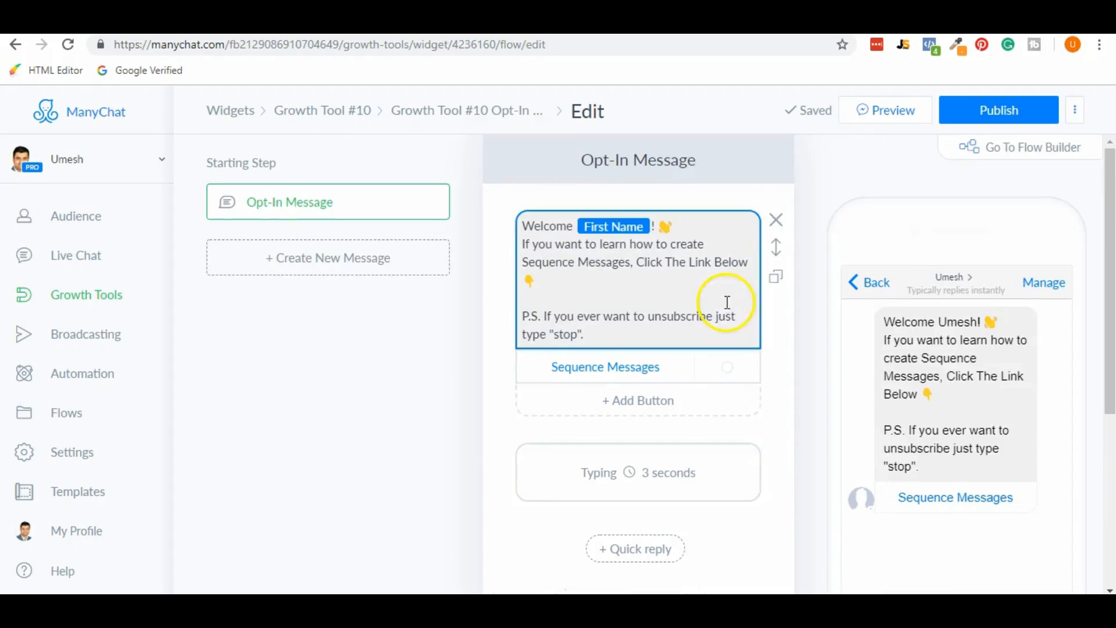
{"action": "left_click", "coordinate": [1007, 120]}
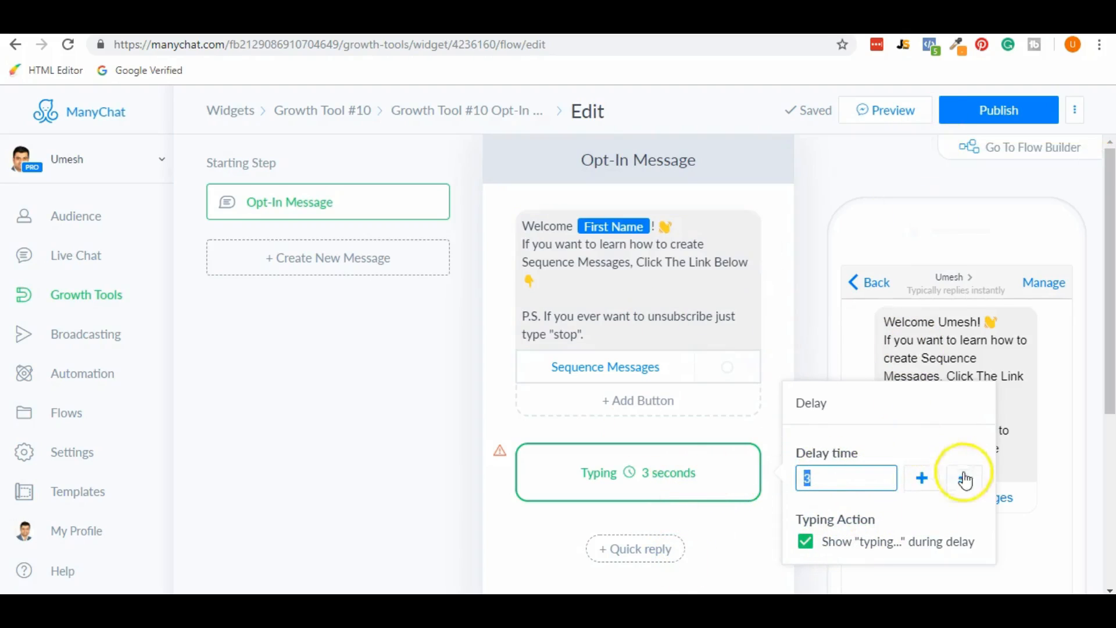
{"action": "left_click", "coordinate": [993, 114]}
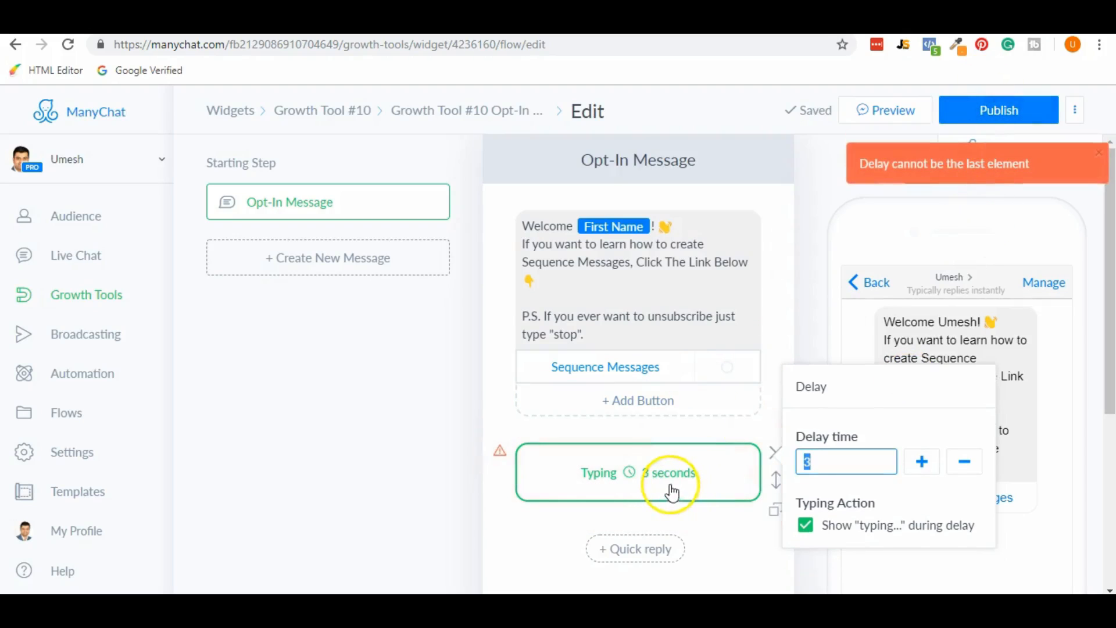
Step: Add a text block reading "Good !" below the 3-second typing delay and publish the opt-in message
{"action": "scroll", "coordinate": [721, 520], "scroll_direction": "down", "scroll_amount": 3}
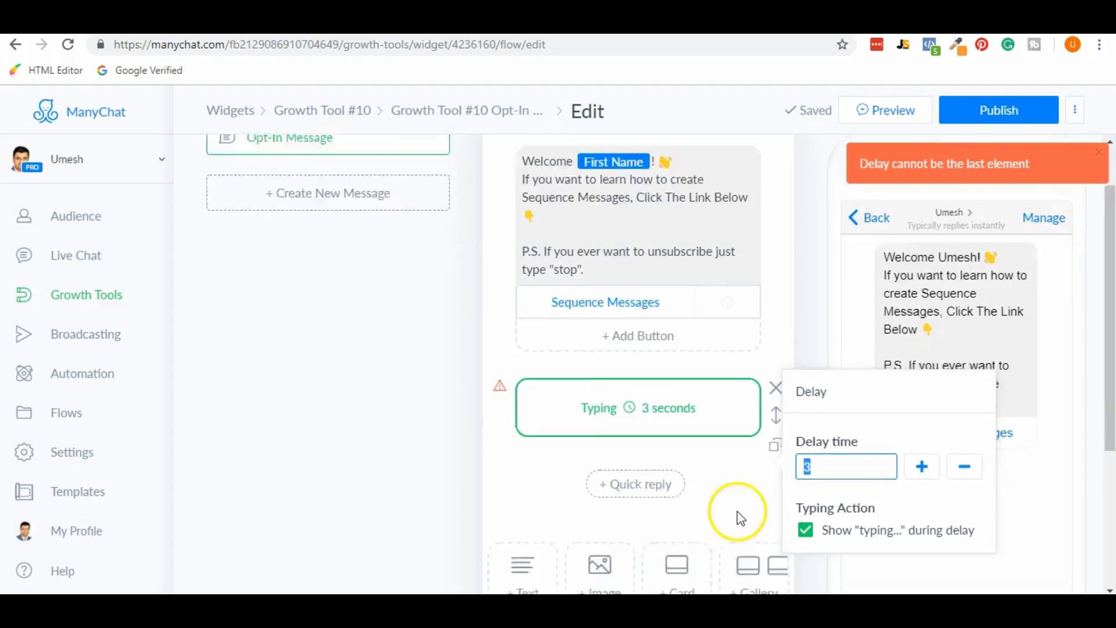
{"action": "left_click", "coordinate": [534, 518]}
{"action": "left_click", "coordinate": [593, 394]}
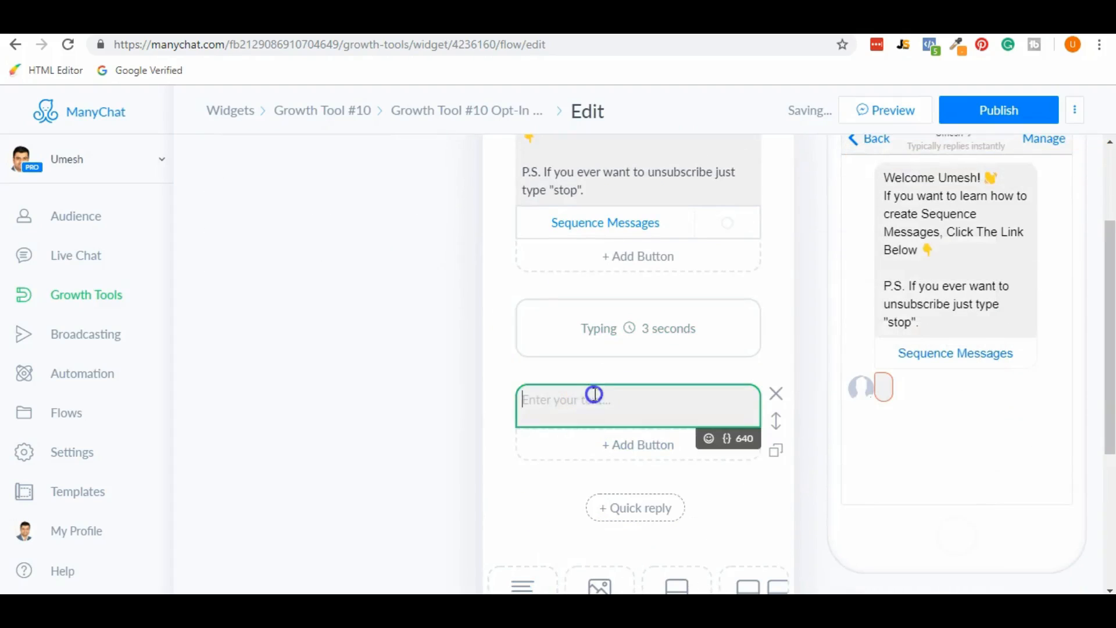
{"action": "type", "text": "Good"}
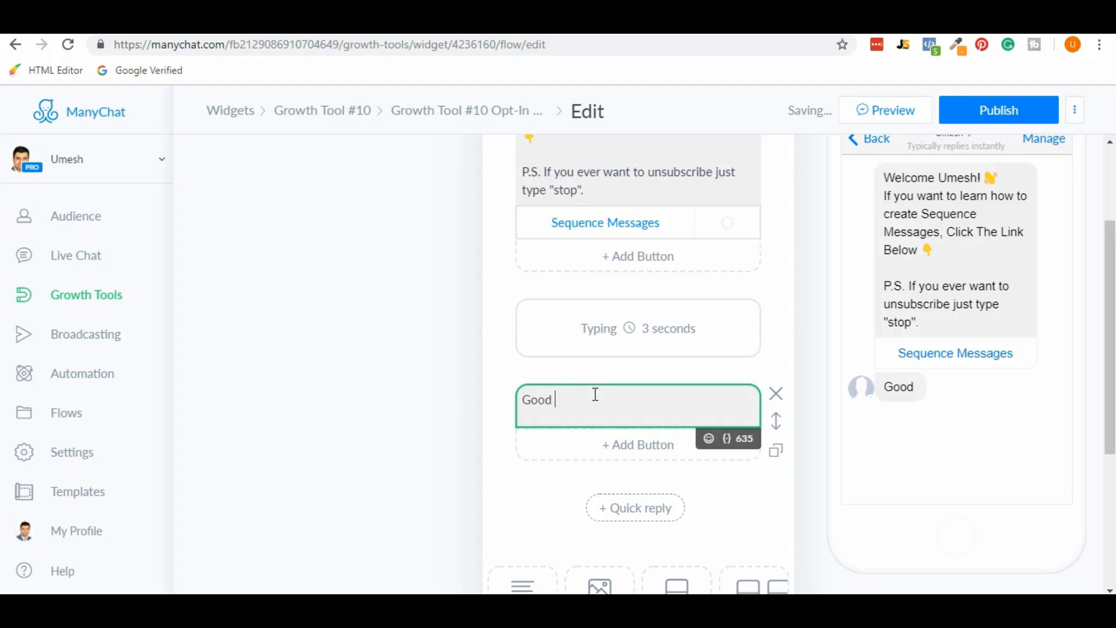
{"action": "type", "text": " !"}
{"action": "scroll", "coordinate": [595, 394], "scroll_direction": "down", "scroll_amount": 2}
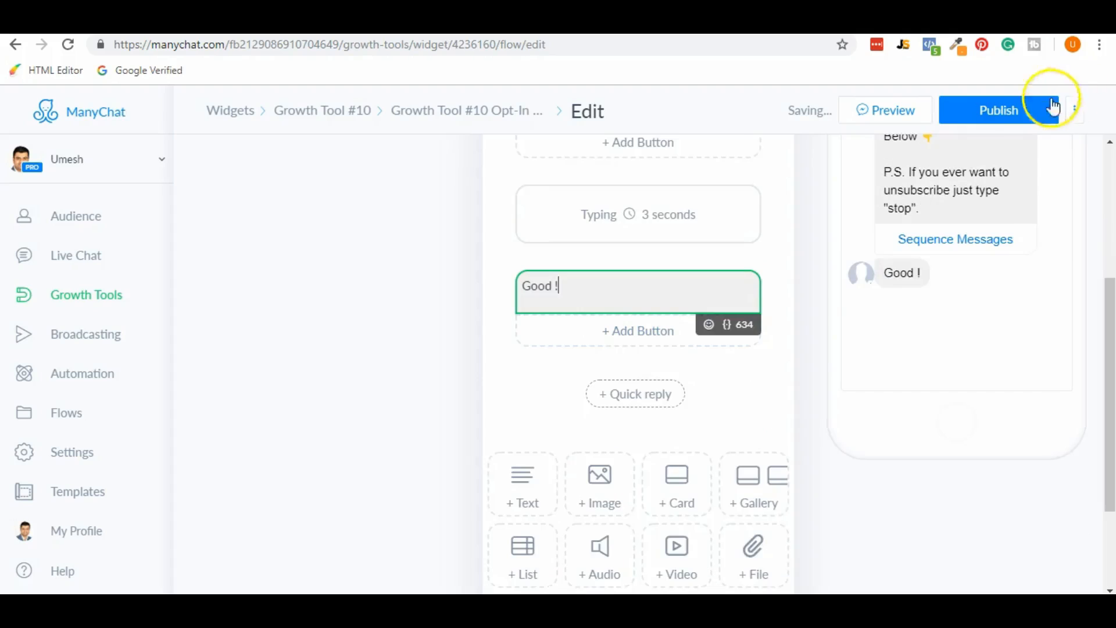
{"action": "left_click", "coordinate": [1028, 119]}
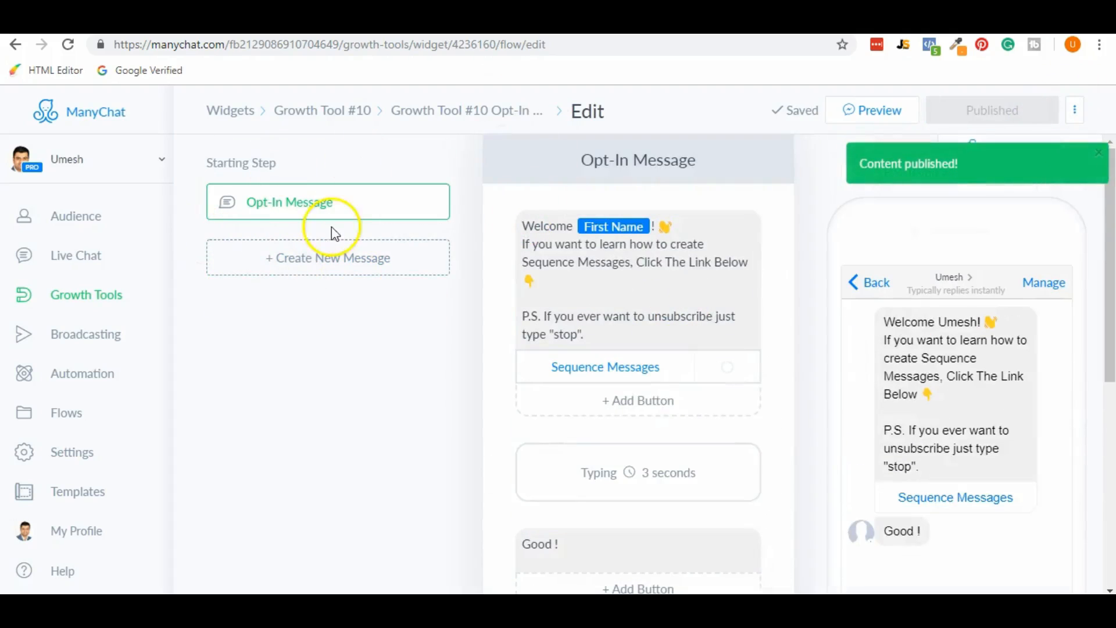
Step: Leave the message editor and rename the Growth Tool #10 opt-in message flow as Builderall Test
{"action": "left_click", "coordinate": [429, 110]}
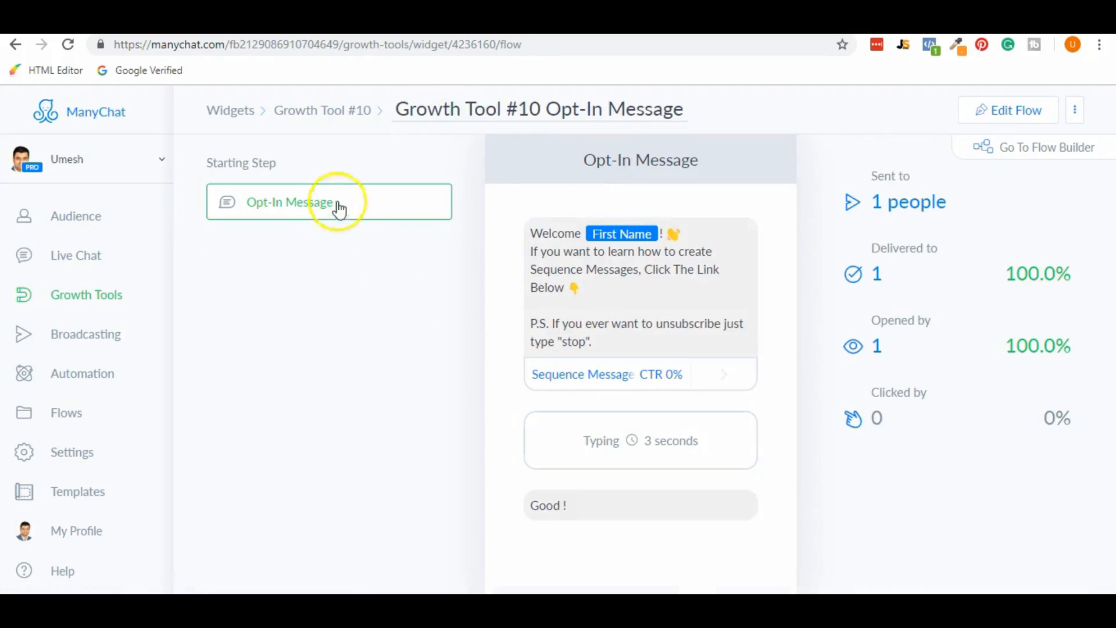
{"action": "left_click", "coordinate": [352, 115]}
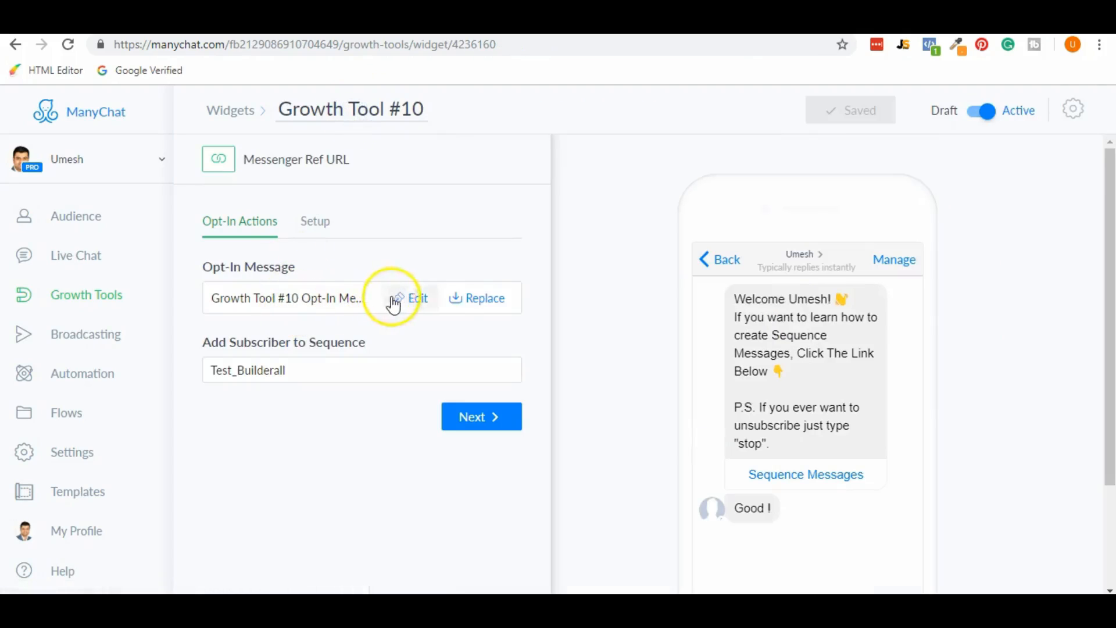
{"action": "left_click", "coordinate": [418, 299]}
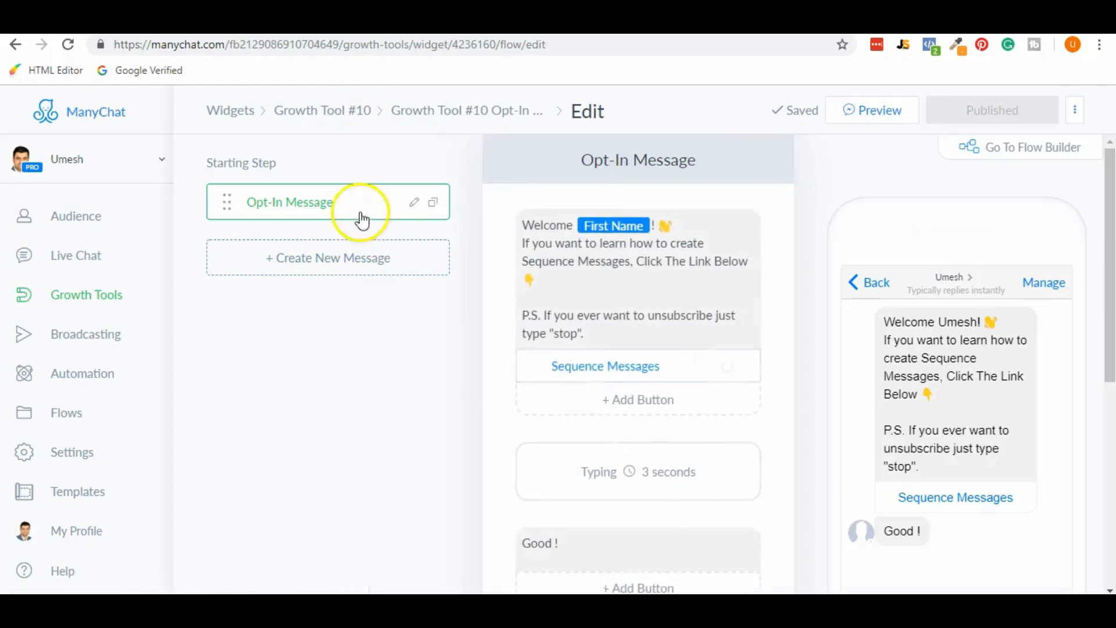
{"action": "left_click", "coordinate": [463, 113]}
{"action": "left_click", "coordinate": [462, 111]}
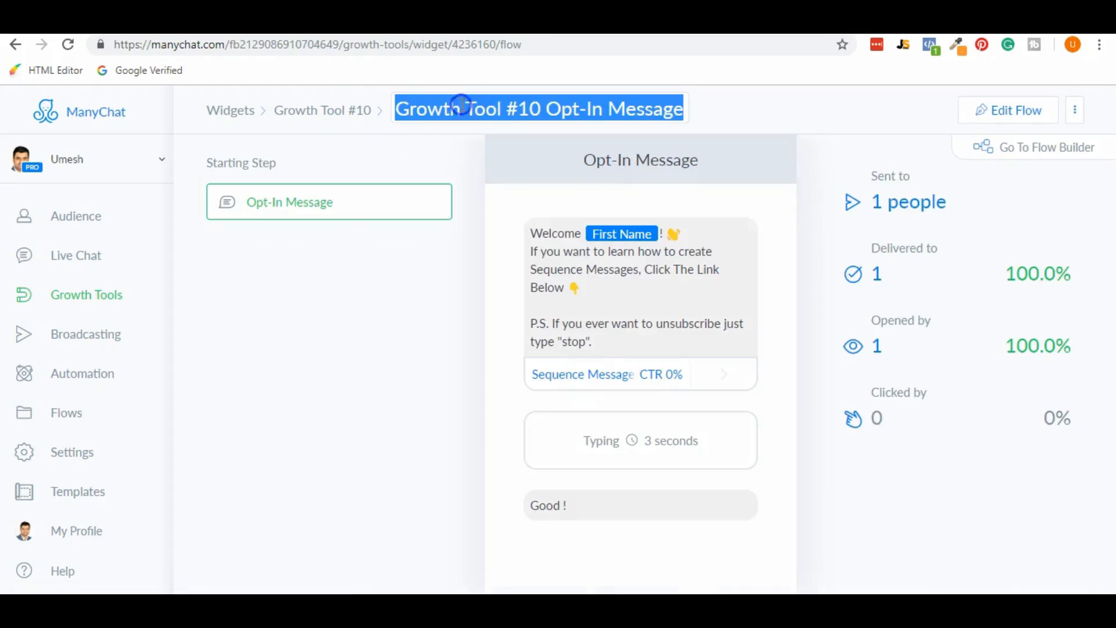
{"action": "type", "text": "Builderal"}
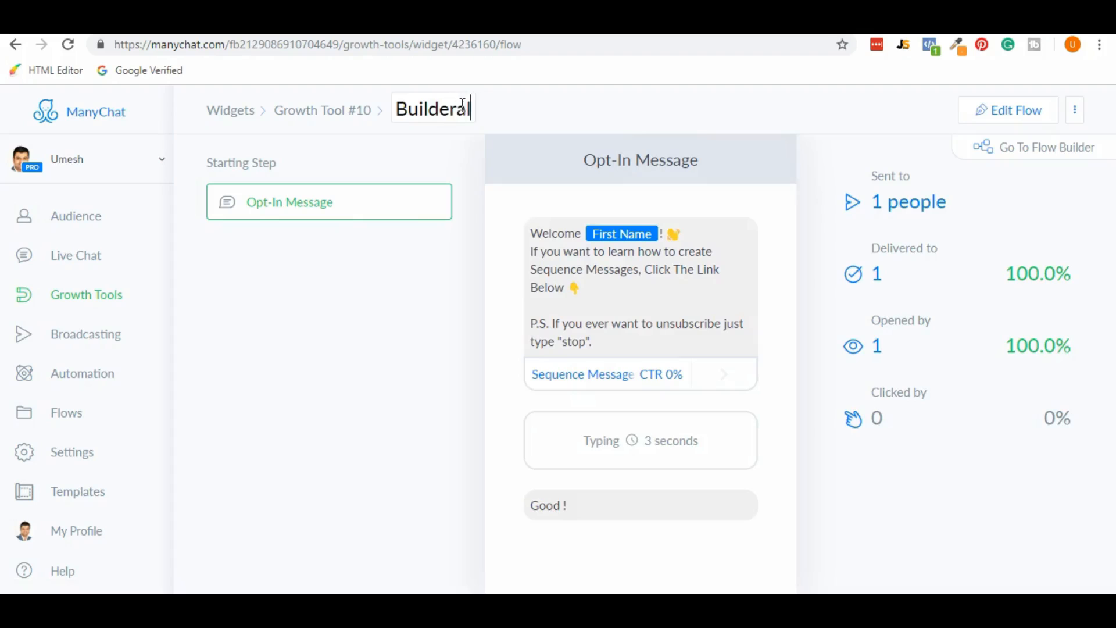
{"action": "type", "text": "l Test"}
{"action": "left_click", "coordinate": [448, 162]}
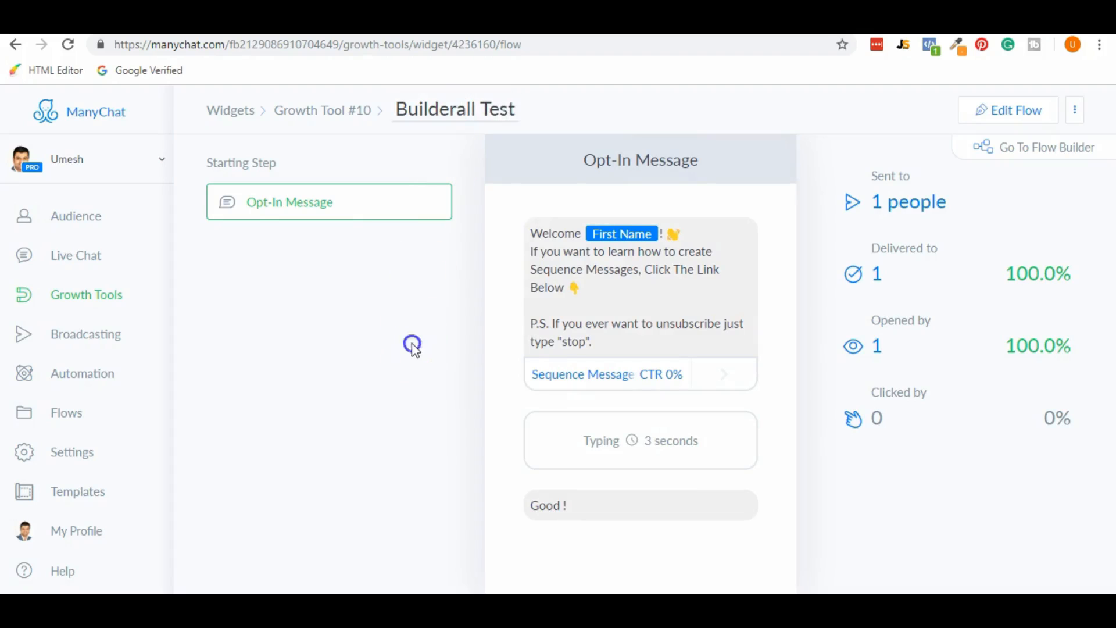
Step: Copy the Messenger Ref URL from Growth Tool #10's setup and load it in the Messenger browser tab
{"action": "left_click", "coordinate": [329, 111]}
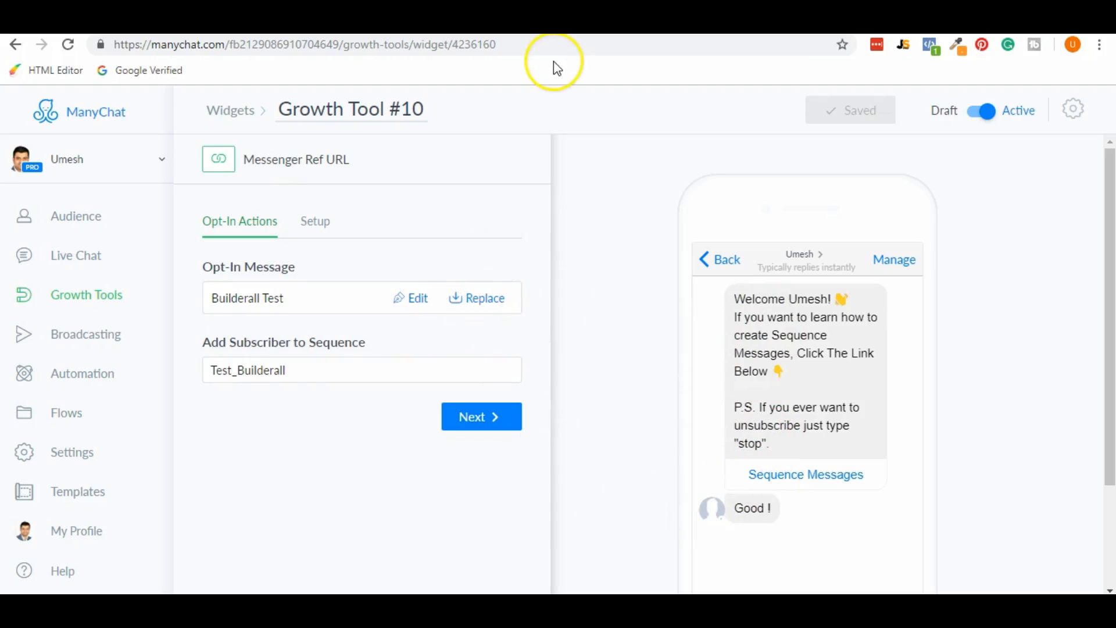
{"action": "left_click", "coordinate": [314, 220]}
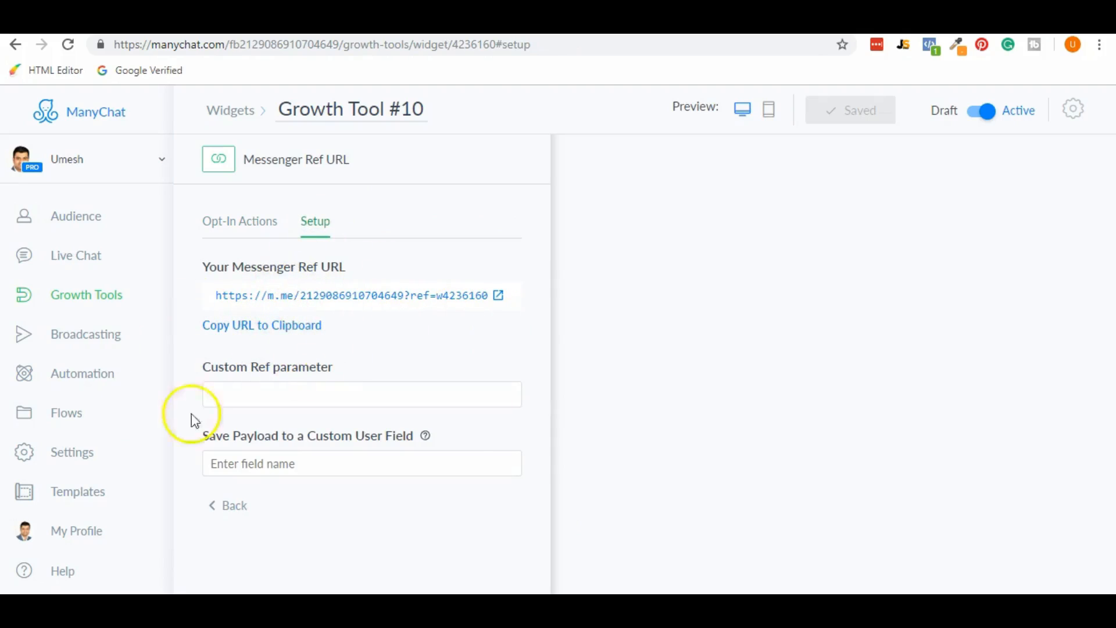
{"action": "left_click", "coordinate": [276, 331]}
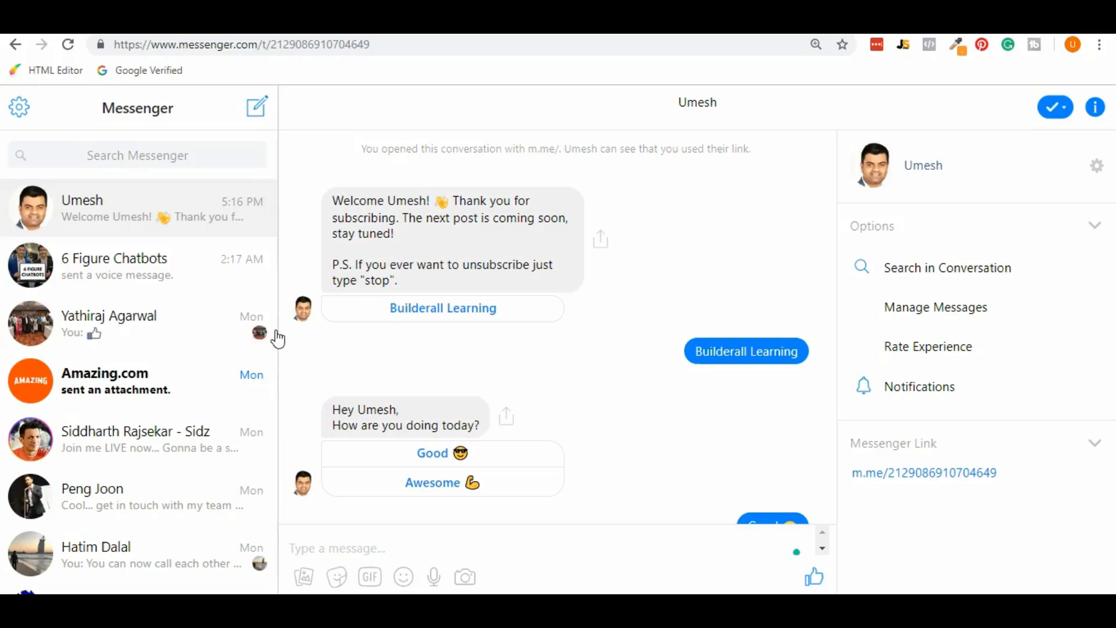
{"action": "left_click", "coordinate": [221, 47]}
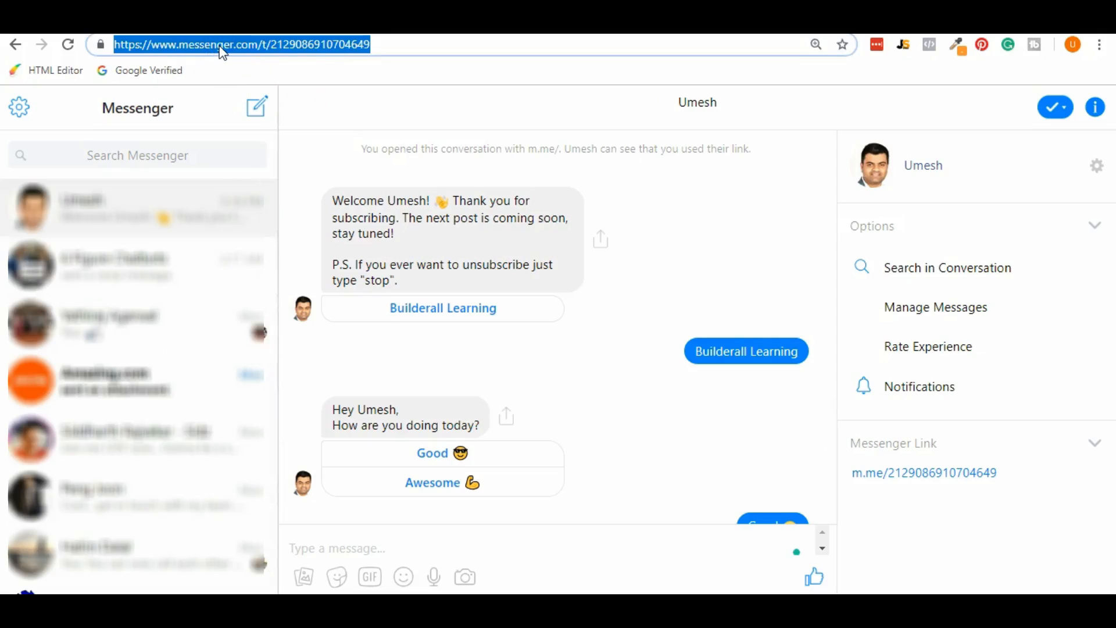
{"action": "key", "text": "ctrl+v"}
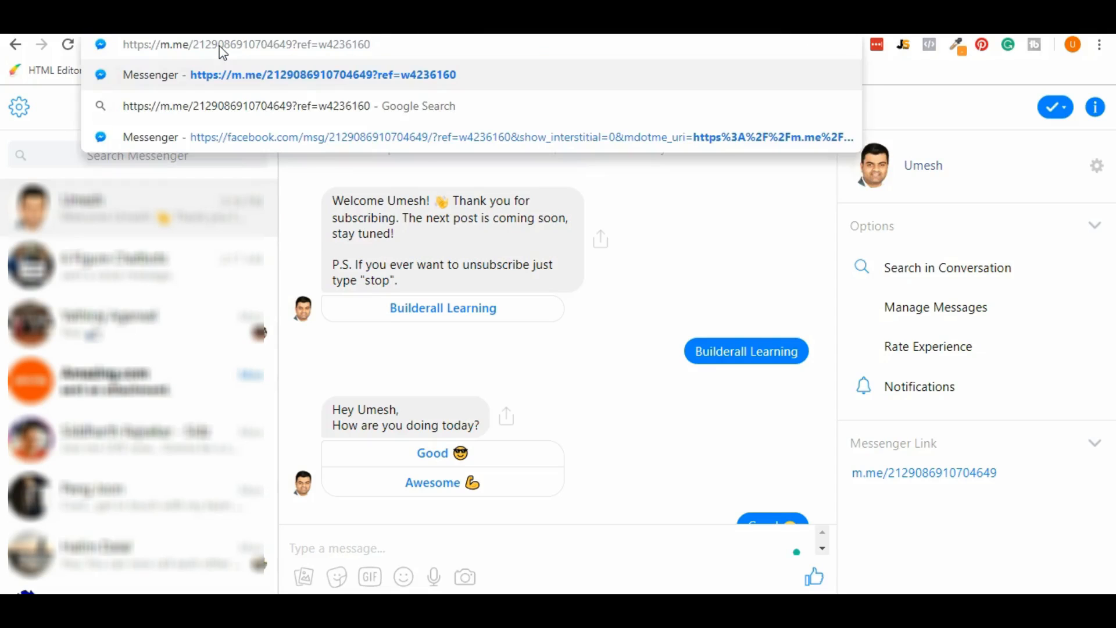
{"action": "key", "text": "Return"}
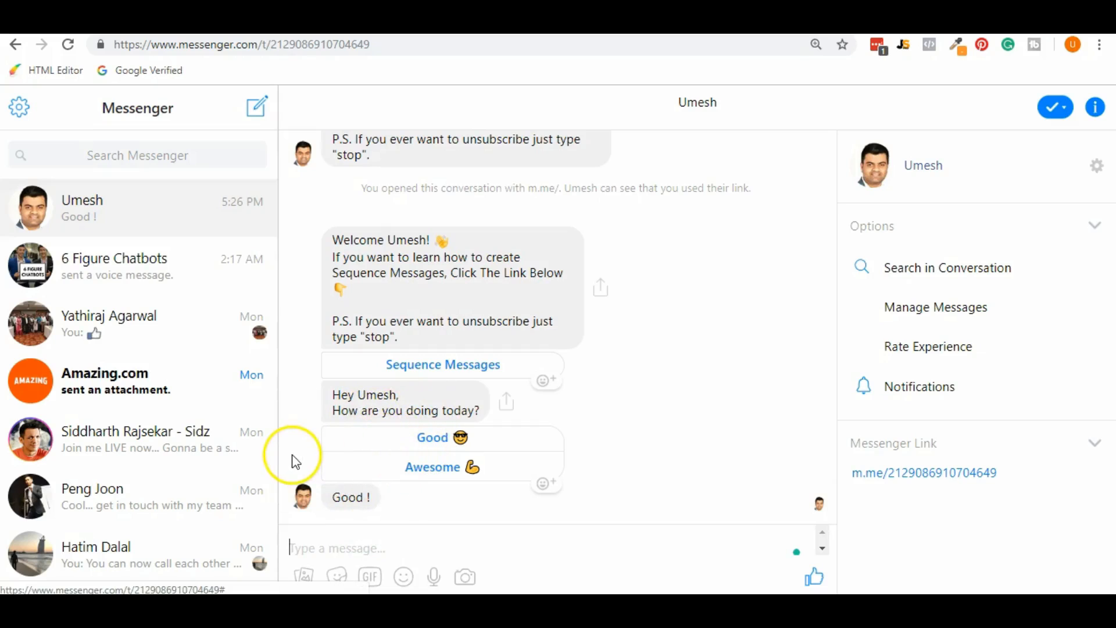
Step: Switch back to ManyChat and view Sequence Message 1 of the Test_Builderall sequence
{"action": "key", "text": "alt+Tab"}
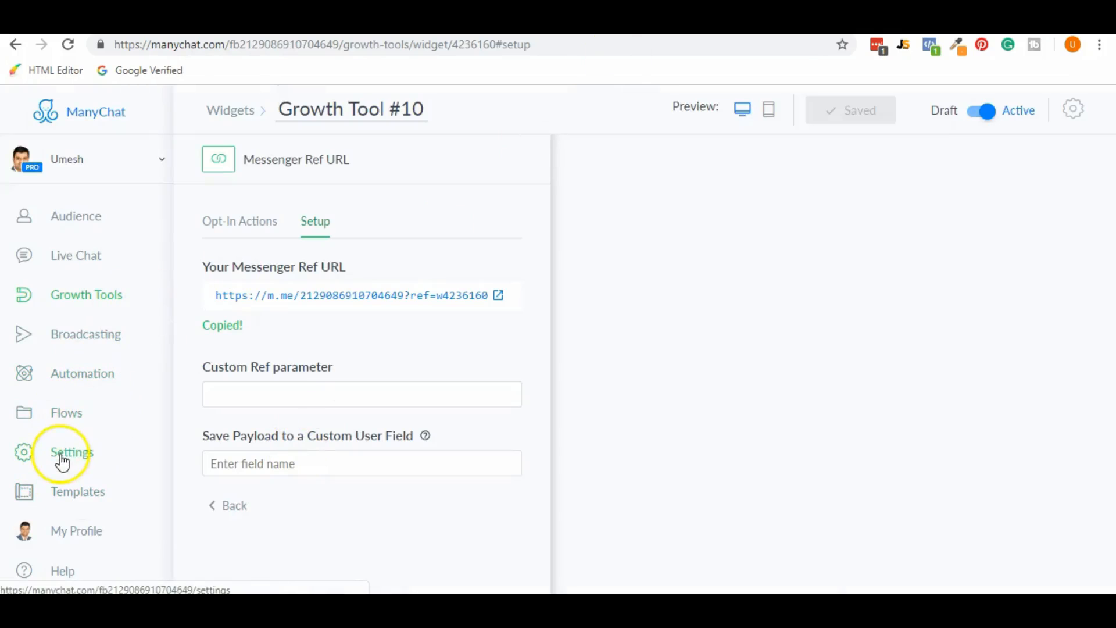
{"action": "left_click", "coordinate": [76, 374]}
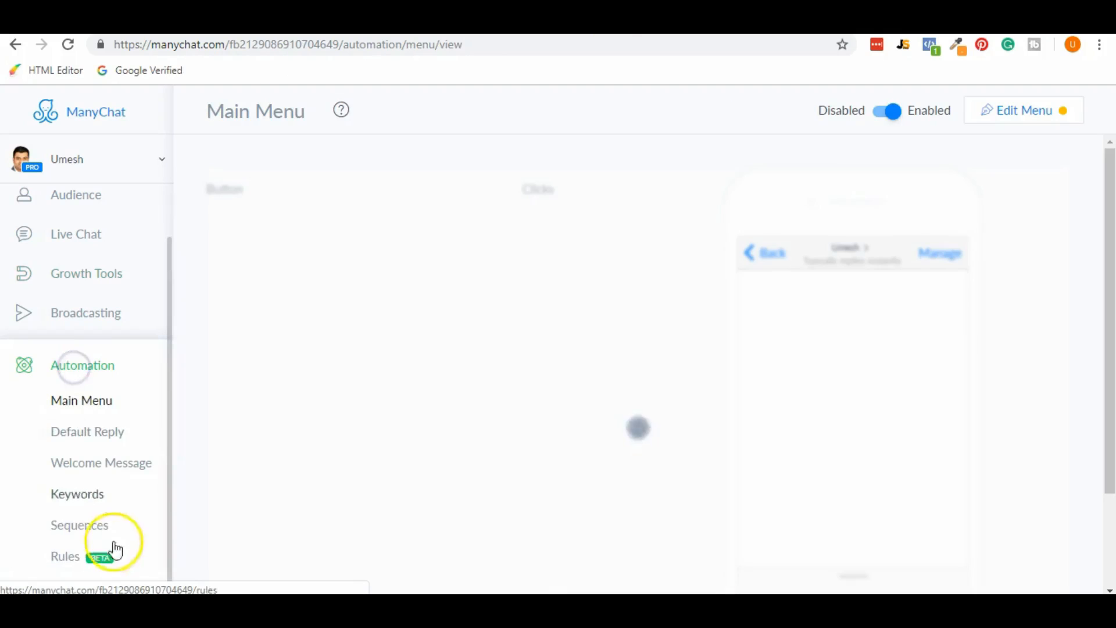
{"action": "left_click", "coordinate": [75, 525]}
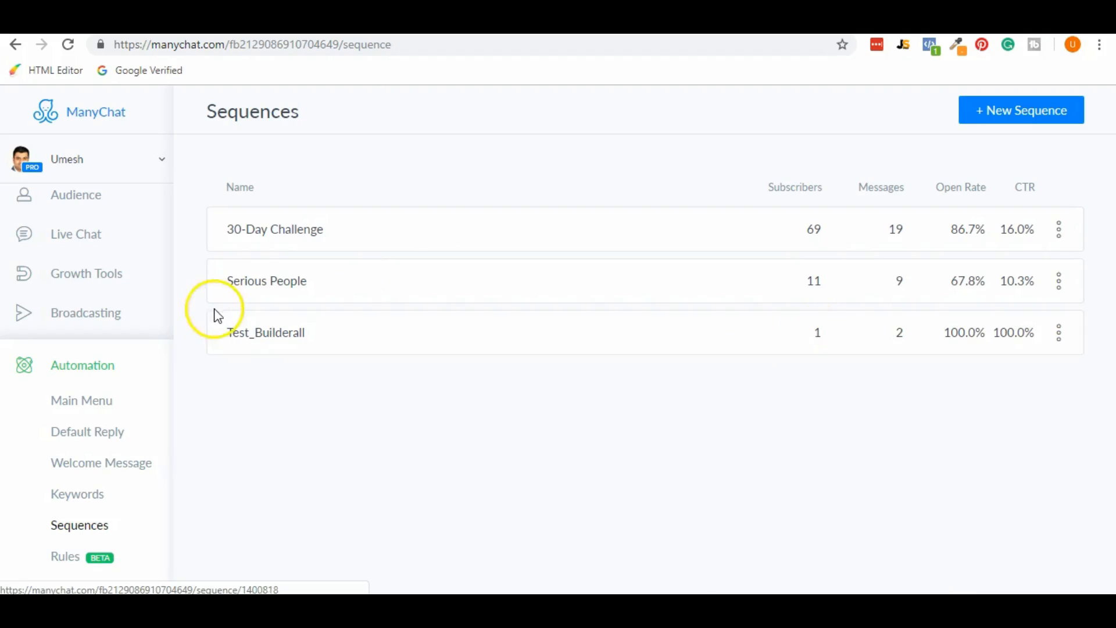
{"action": "left_click", "coordinate": [264, 339]}
{"action": "left_click", "coordinate": [542, 282]}
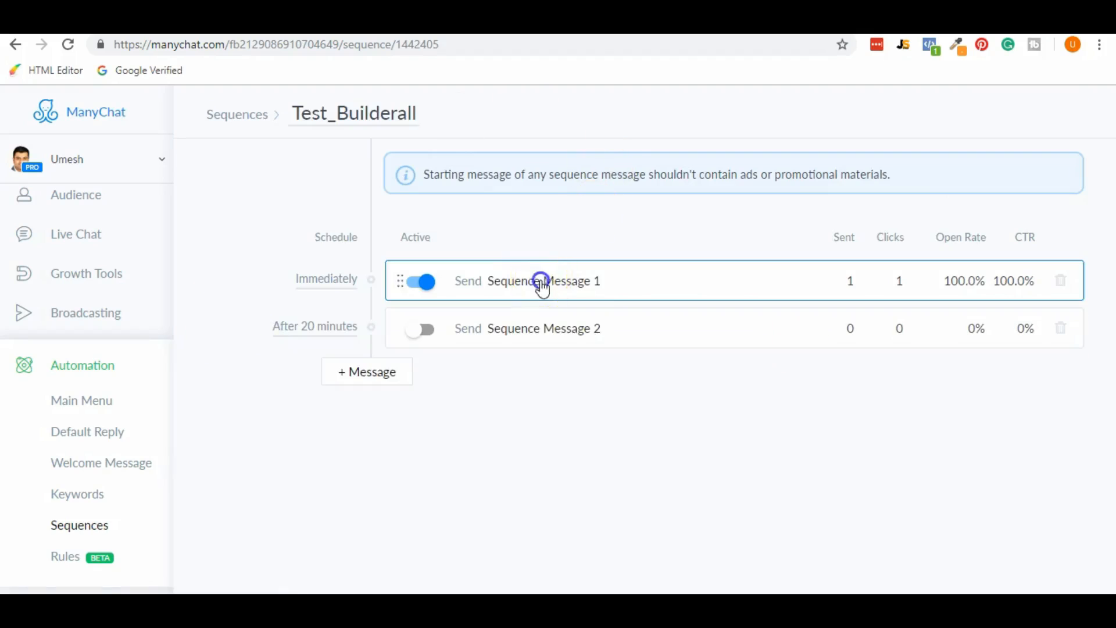
Step: Answer the sequence question in Messenger with the Awesome 💪 option, and return to ManyChat
{"action": "key", "text": "ctrl+Tab"}
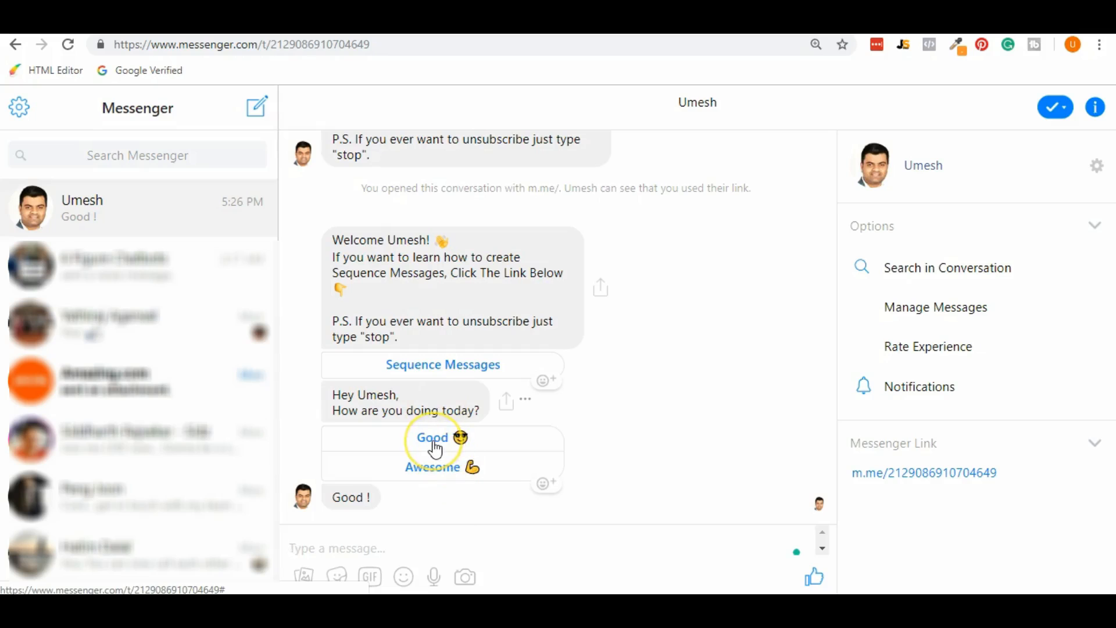
{"action": "left_click", "coordinate": [434, 473]}
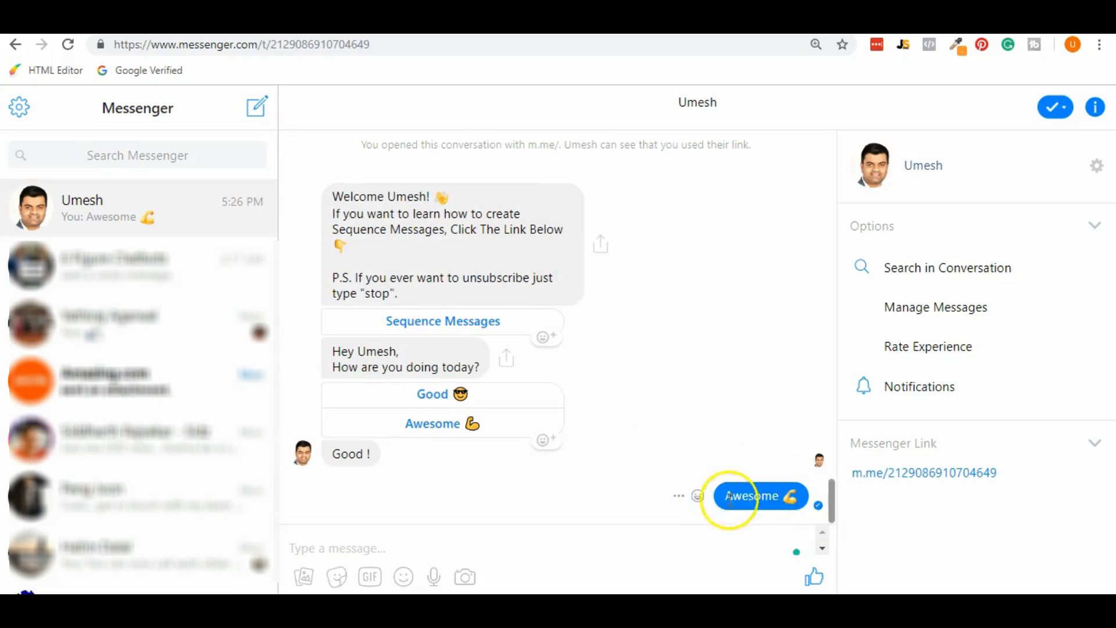
{"action": "key", "text": "ctrl+Tab"}
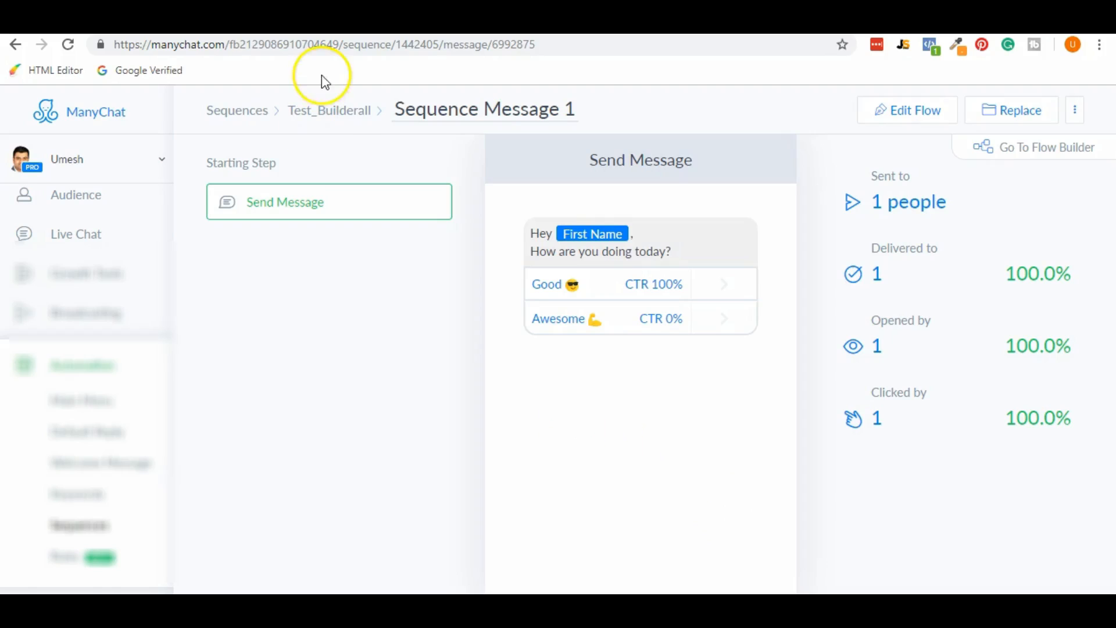
Step: Filter the audience by the Awesome tag to check which subscribers carry it
{"action": "left_click", "coordinate": [337, 110]}
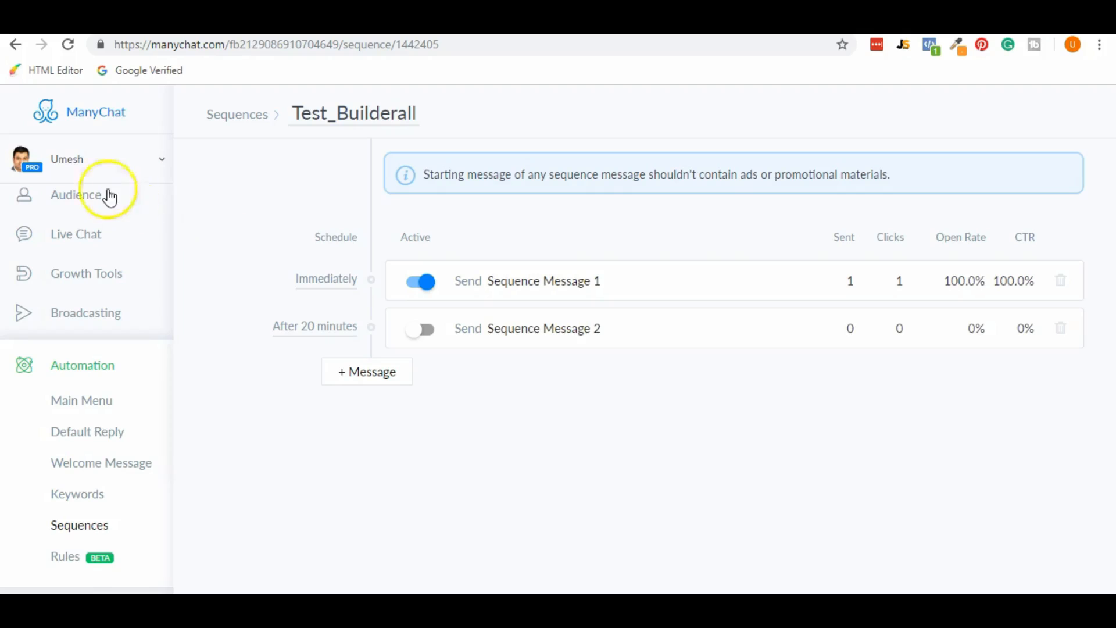
{"action": "left_click", "coordinate": [82, 207]}
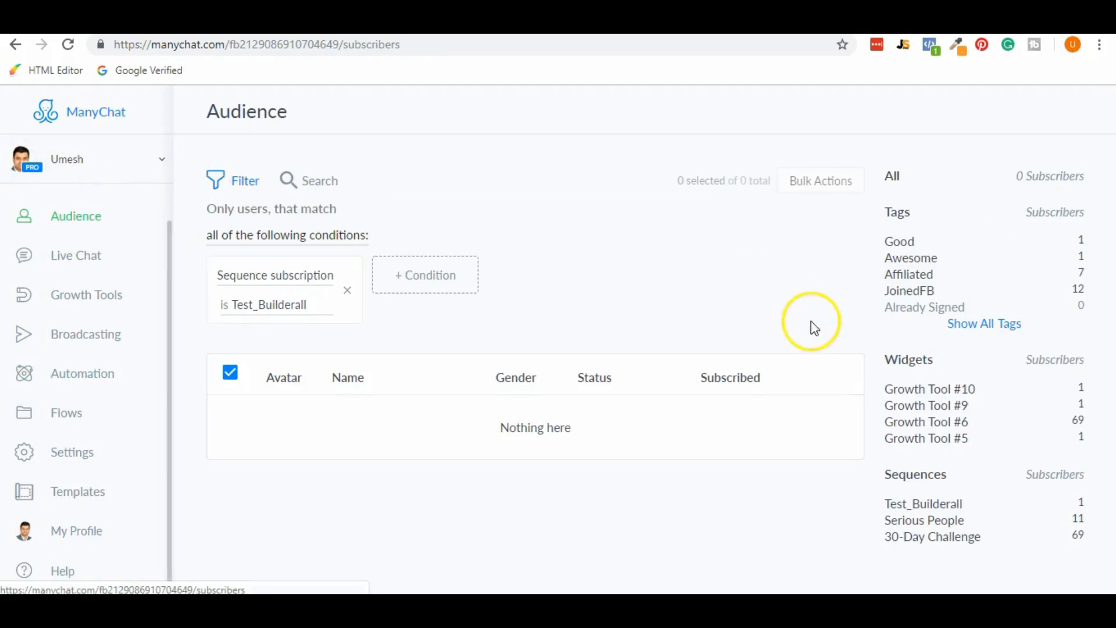
{"action": "left_click", "coordinate": [915, 261]}
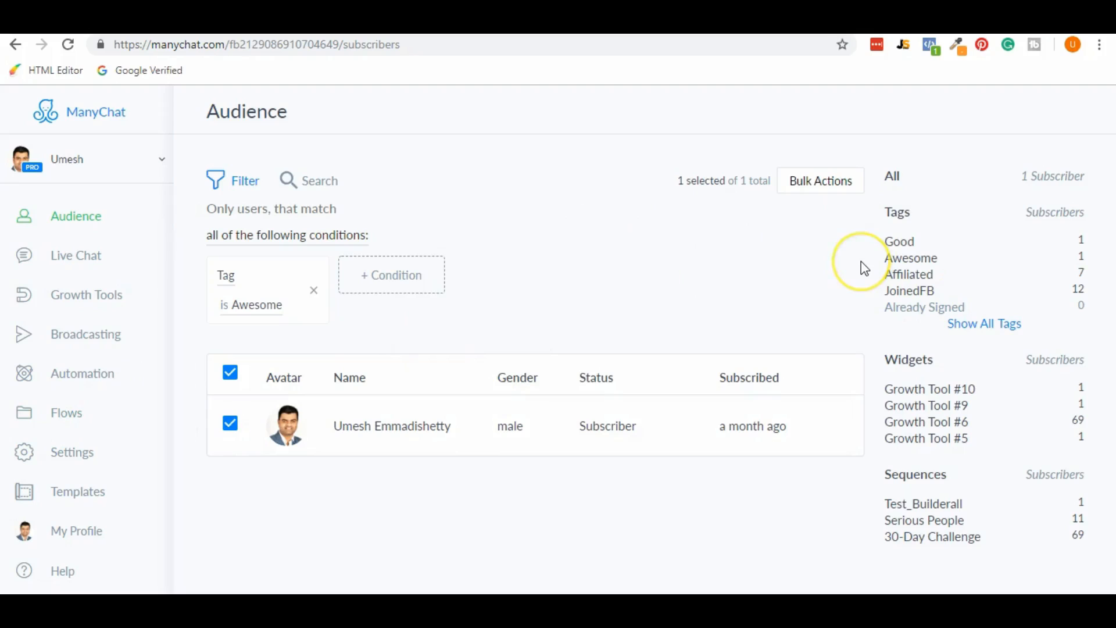
{"action": "left_click", "coordinate": [189, 353]}
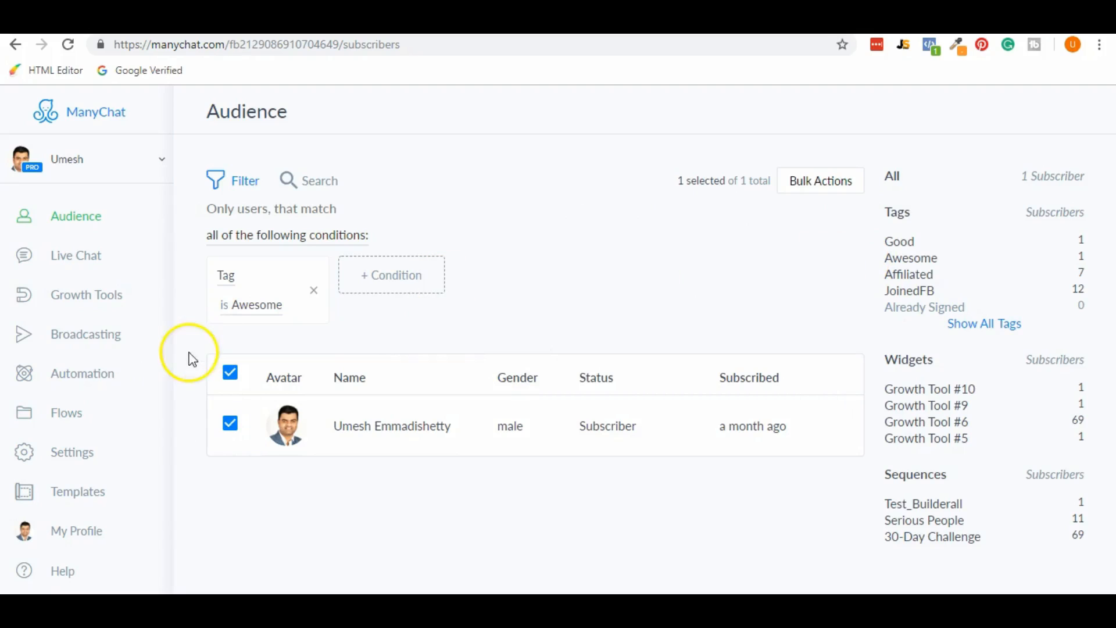
Step: Open Sequence Message 1 of the Test_Builderall sequence for editing
{"action": "left_click", "coordinate": [83, 381]}
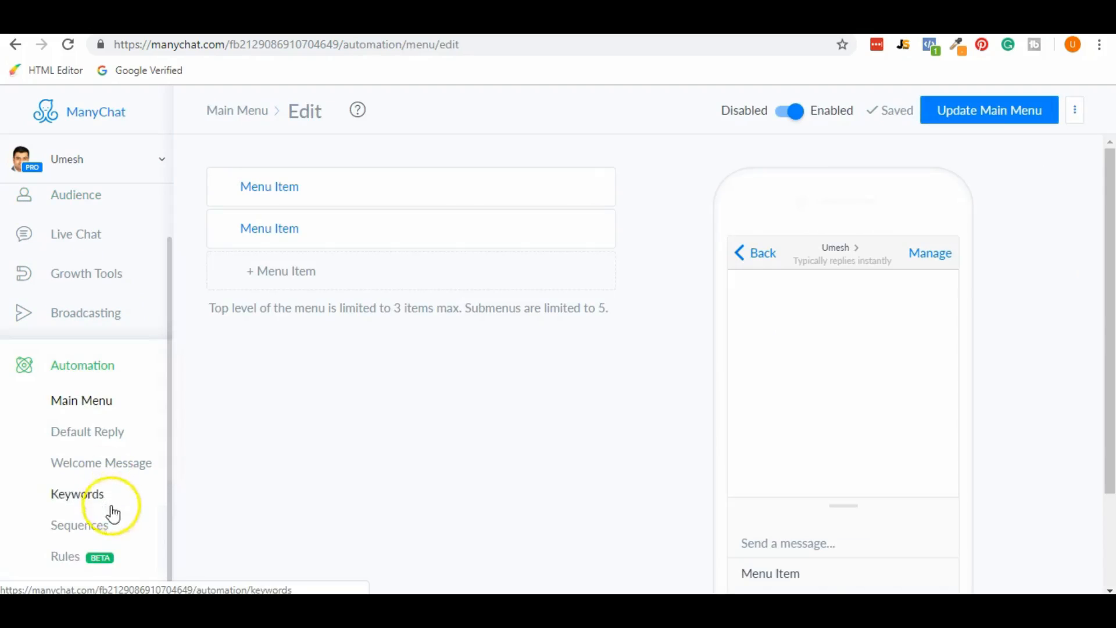
{"action": "left_click", "coordinate": [79, 526]}
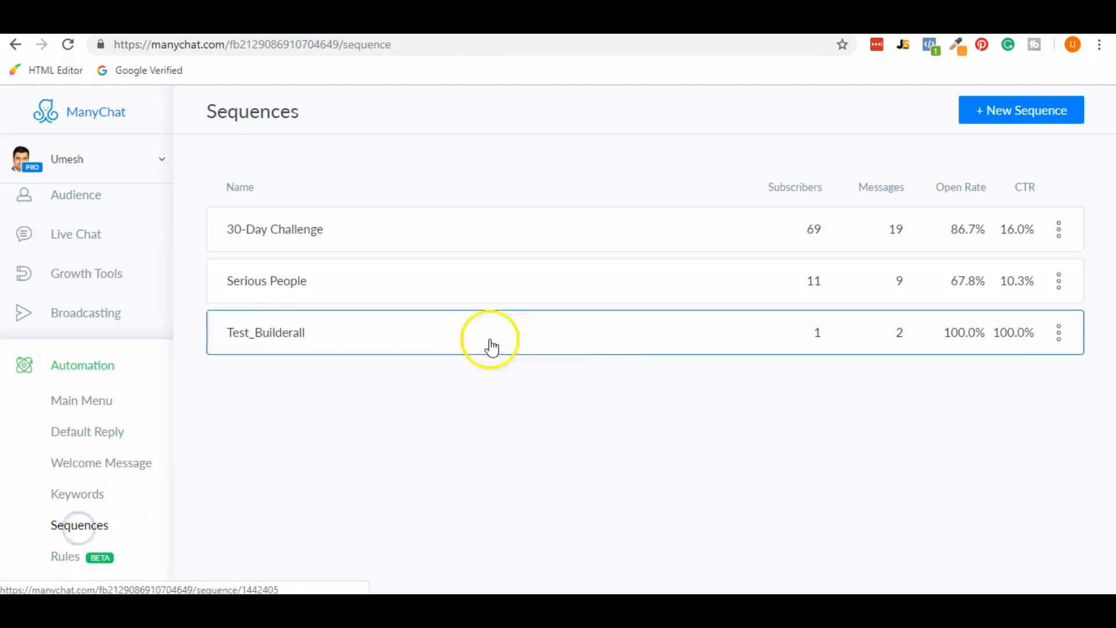
{"action": "left_click", "coordinate": [643, 352]}
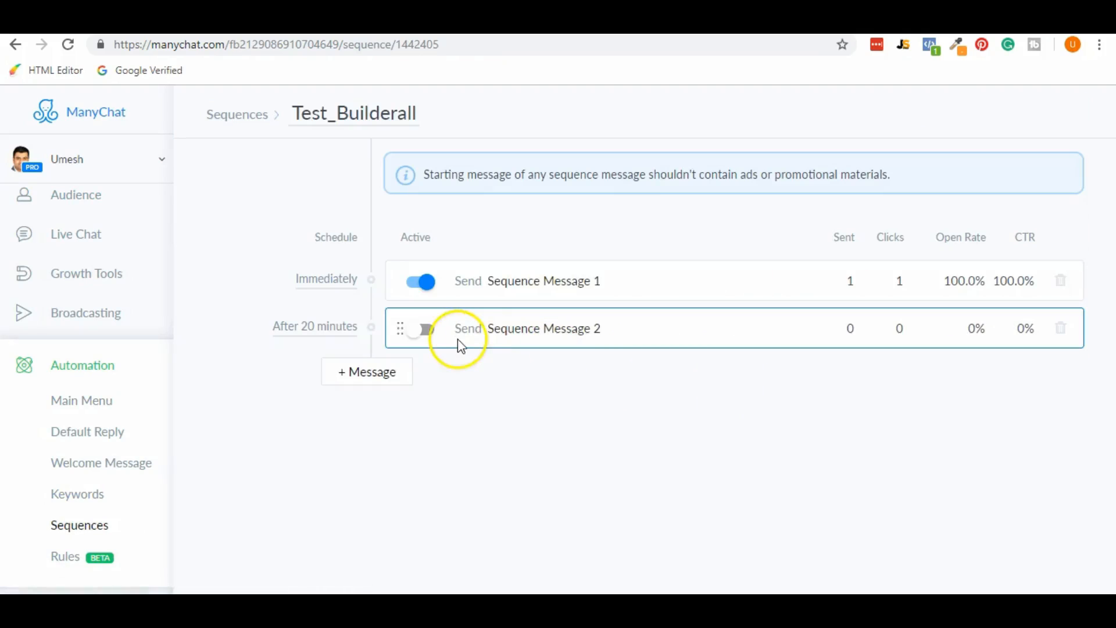
{"action": "left_click", "coordinate": [569, 287]}
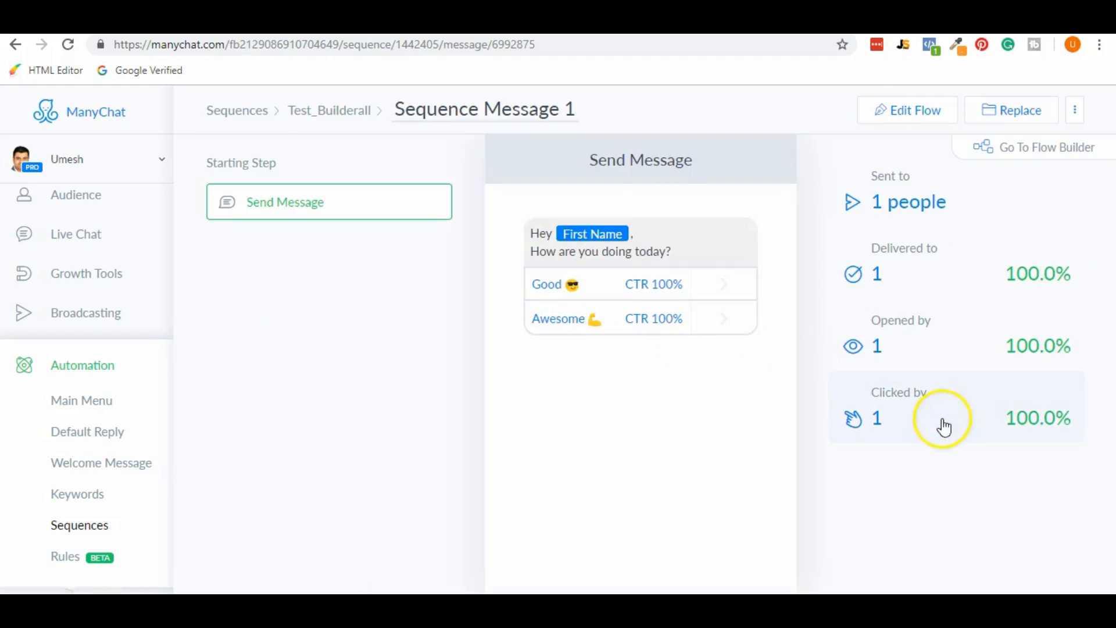
{"action": "left_click", "coordinate": [940, 107]}
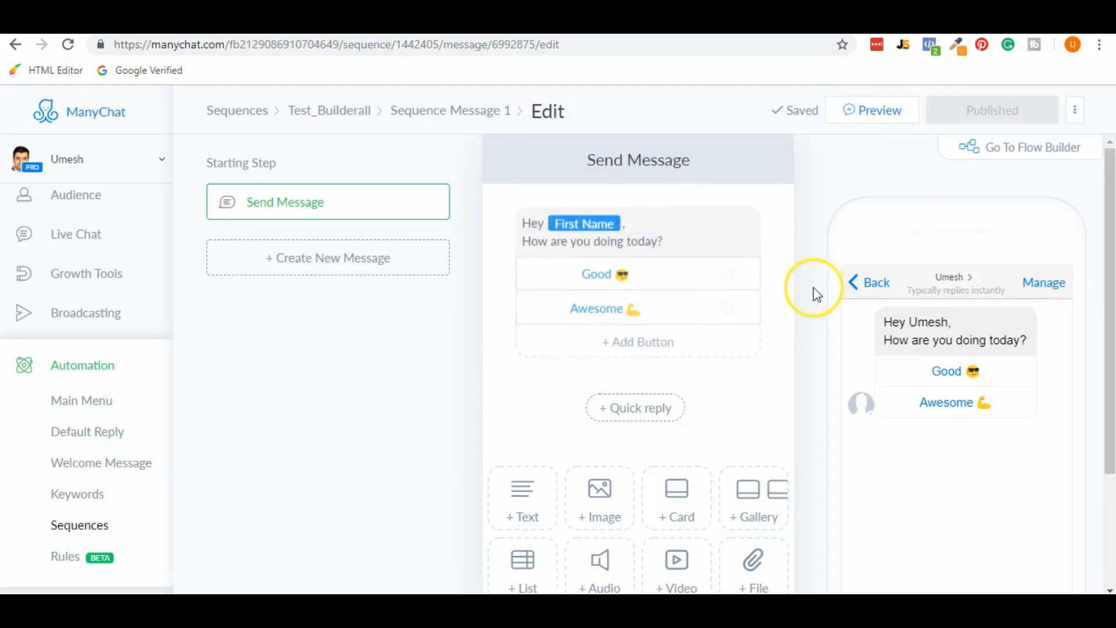
{"action": "scroll", "coordinate": [814, 287], "scroll_direction": "down", "scroll_amount": 1}
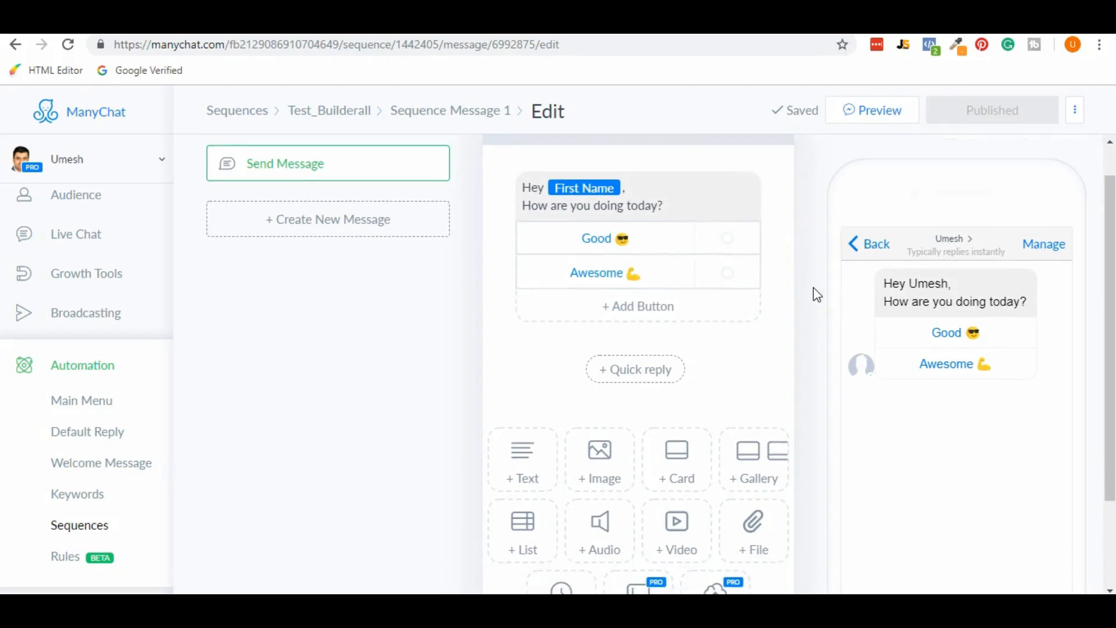
Step: Open the settings of the Good 😎 button and bring up the additional actions that include Google Sheets Actions
{"action": "left_click", "coordinate": [641, 246]}
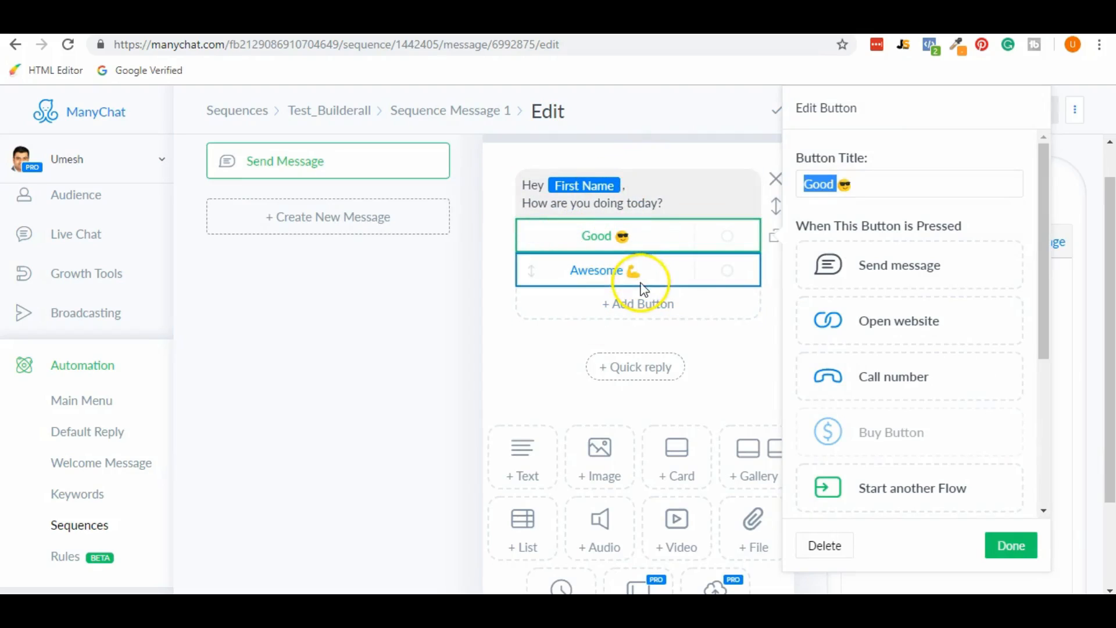
{"action": "left_click_drag", "start_coordinate": [1044, 316], "coordinate": [1046, 473]}
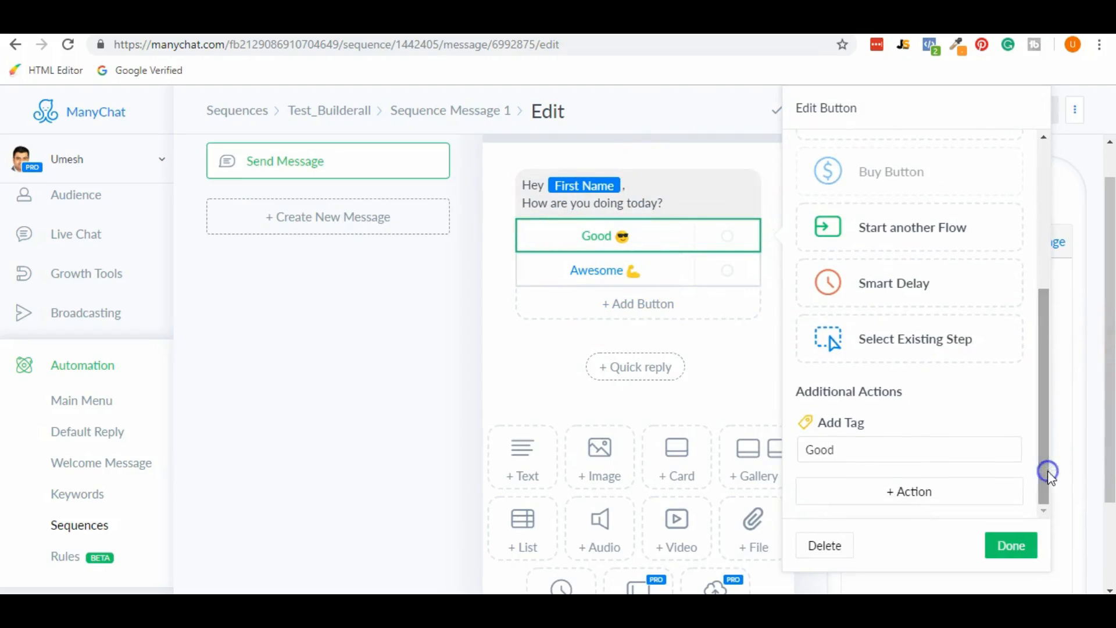
{"action": "left_click", "coordinate": [940, 493]}
{"action": "left_click_drag", "start_coordinate": [1022, 345], "coordinate": [1016, 436]}
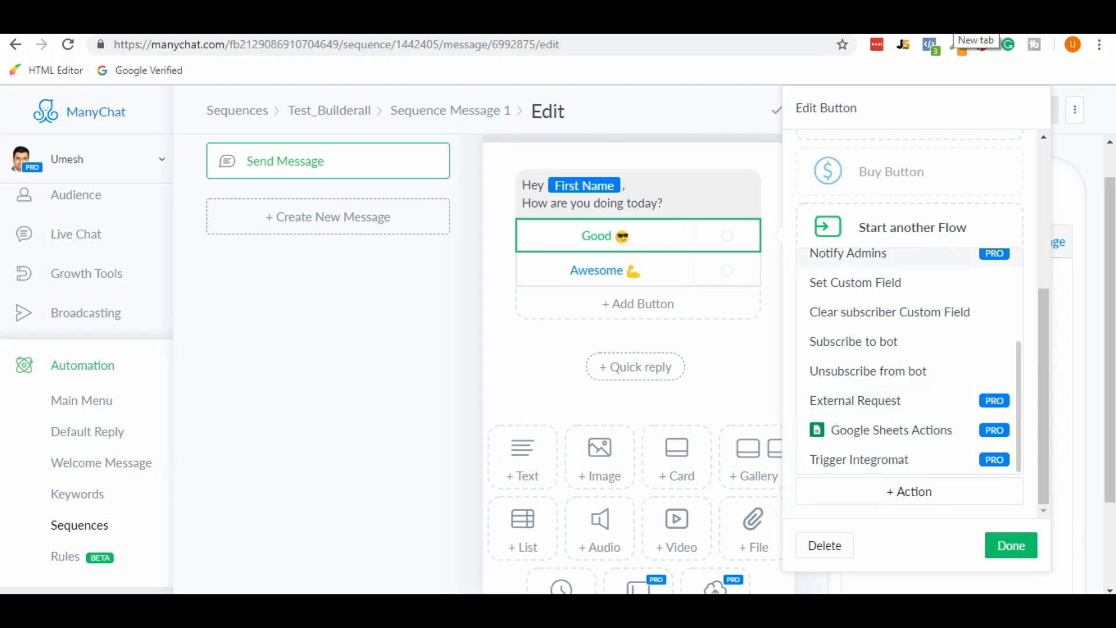
Step: Search the web for Google Sheets in a new browser tab and go to its spreadsheet home page
{"action": "key", "text": "ctrl+t"}
{"action": "type", "text": "gooe"}
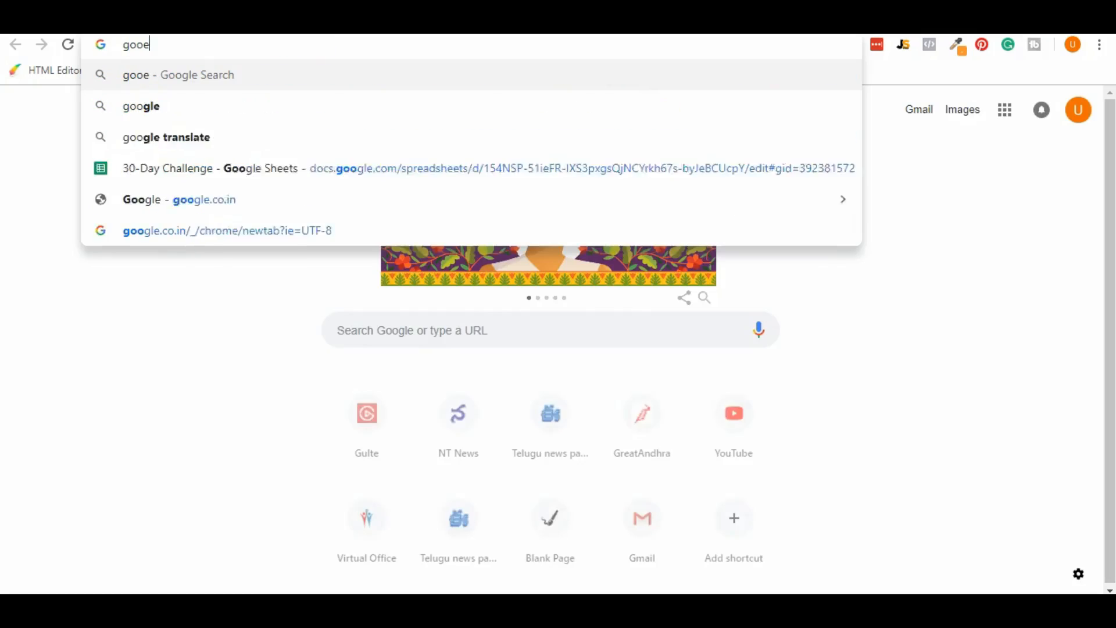
{"action": "key", "text": "BackSpace"}
{"action": "type", "text": "le shee"}
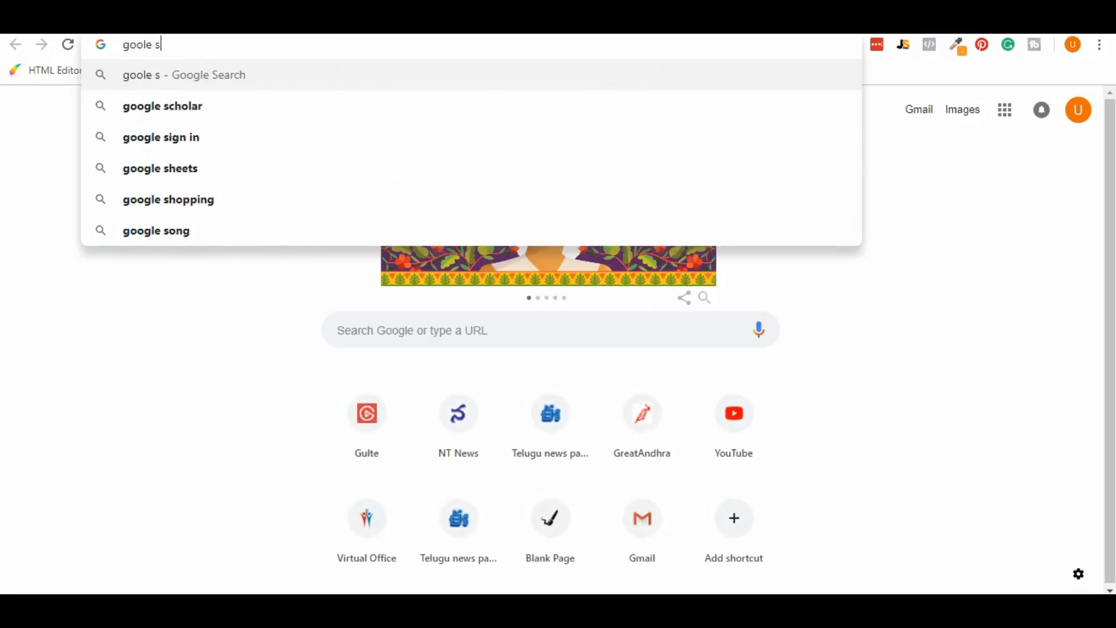
{"action": "key", "text": "Return"}
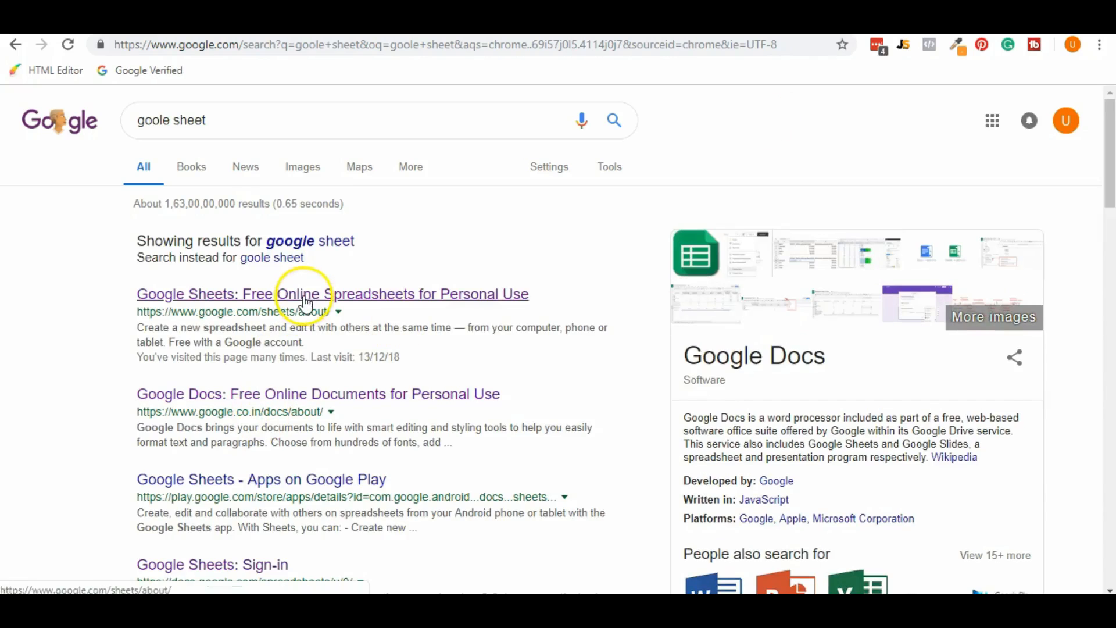
{"action": "left_click", "coordinate": [304, 295]}
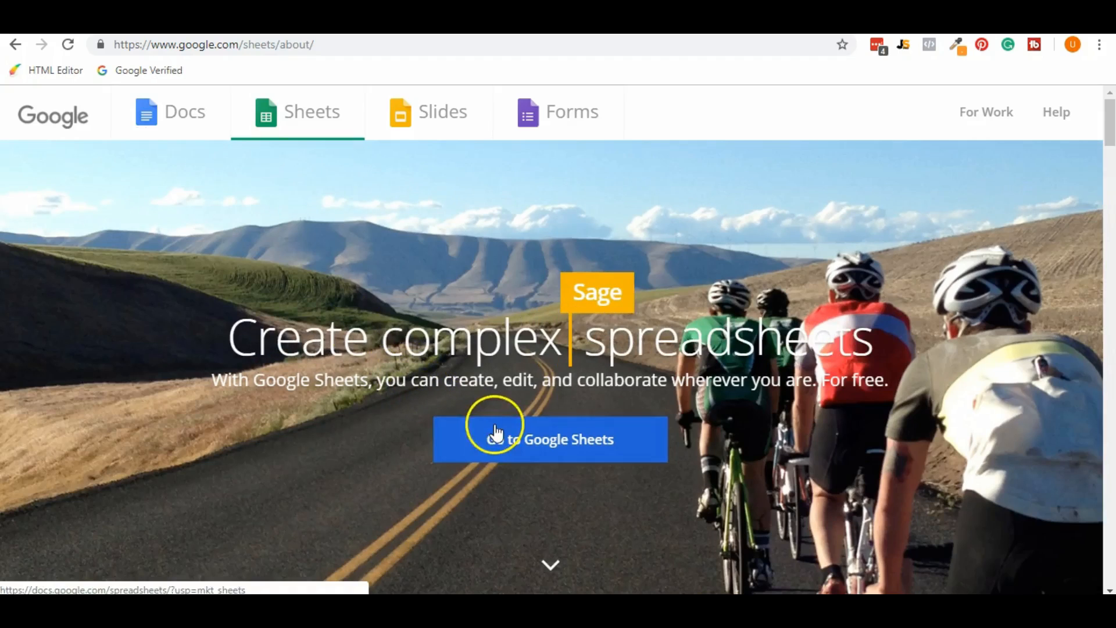
{"action": "left_click", "coordinate": [495, 433]}
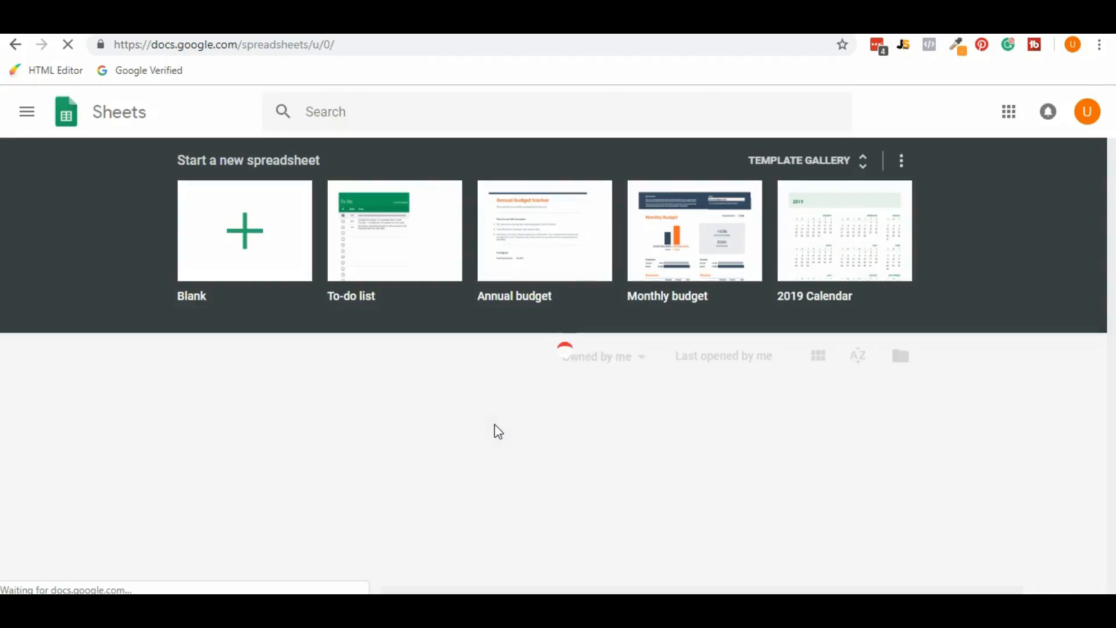
Step: Create a blank spreadsheet and name it Builderall test
{"action": "left_click", "coordinate": [250, 232]}
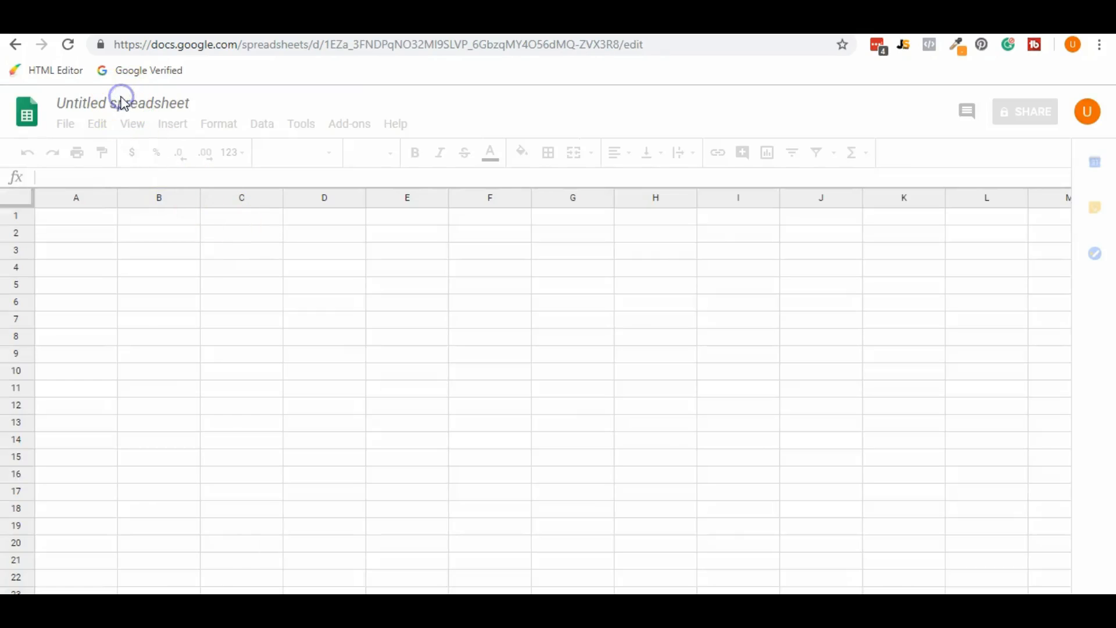
{"action": "left_click", "coordinate": [126, 108]}
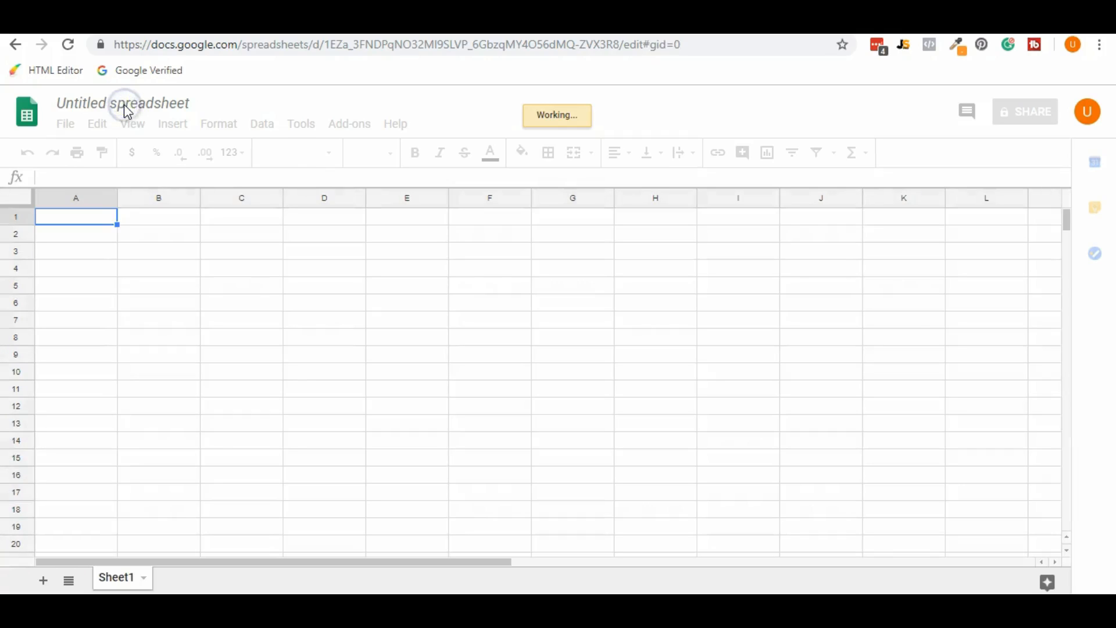
{"action": "left_click", "coordinate": [148, 102]}
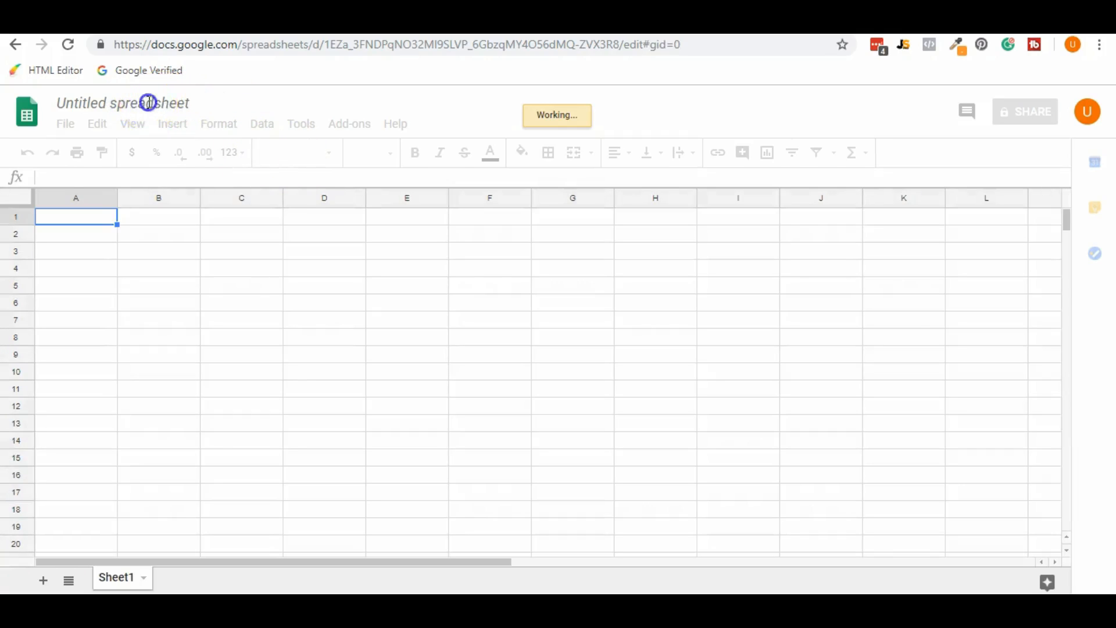
{"action": "type", "text": "Builder"}
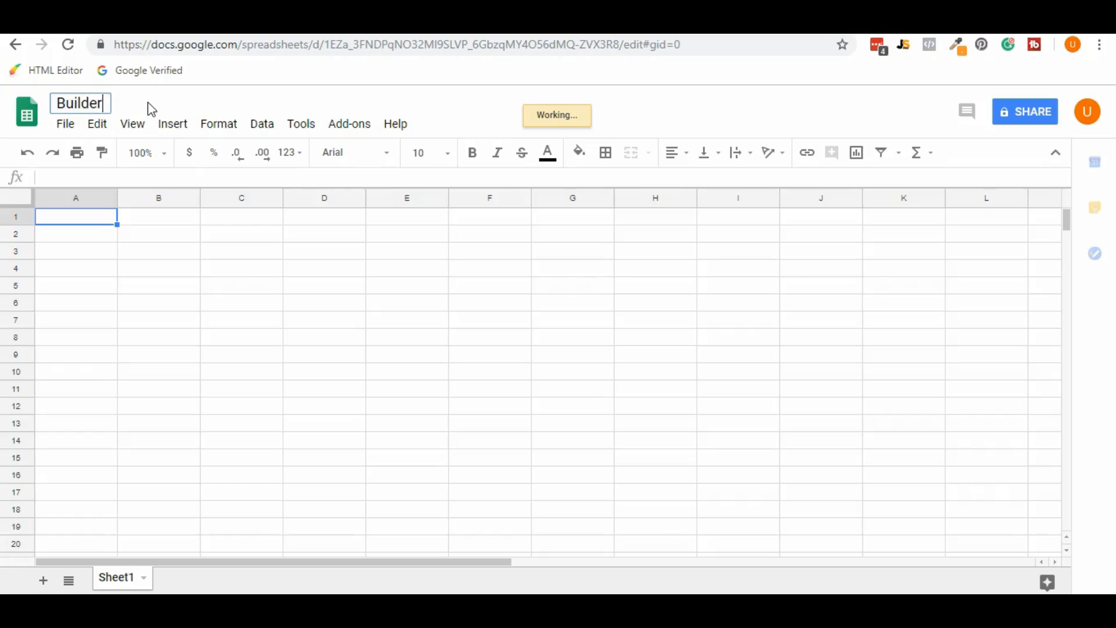
{"action": "type", "text": "all test"}
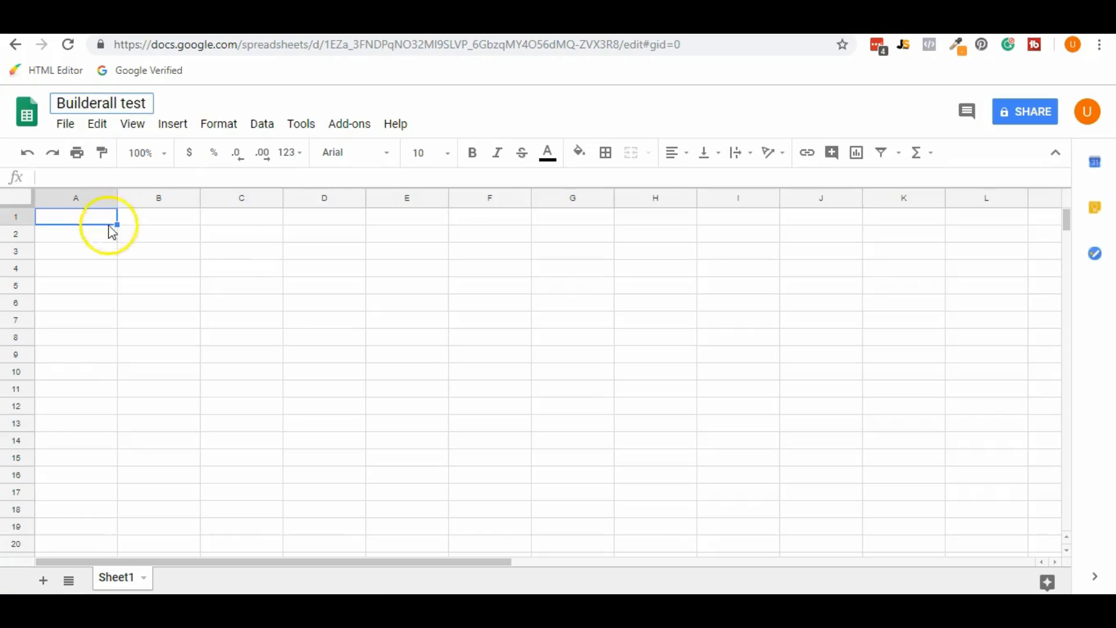
{"action": "left_click", "coordinate": [100, 240]}
Step: Enter the column headings First Name, Last Name and Email in cells A1 to C1
{"action": "left_click", "coordinate": [88, 221]}
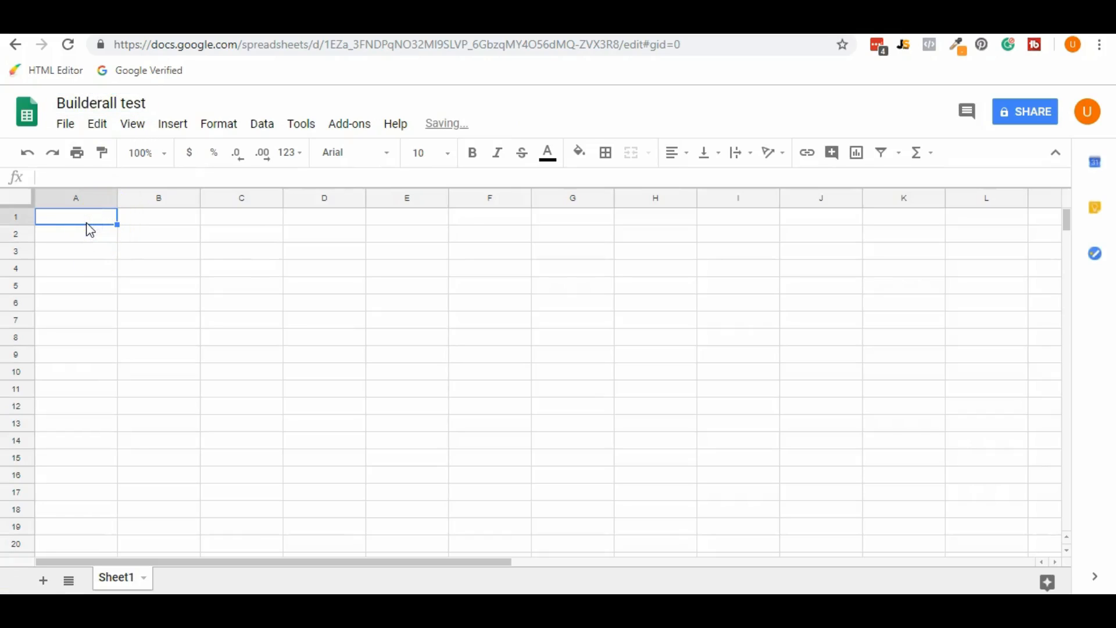
{"action": "type", "text": "First Nam"}
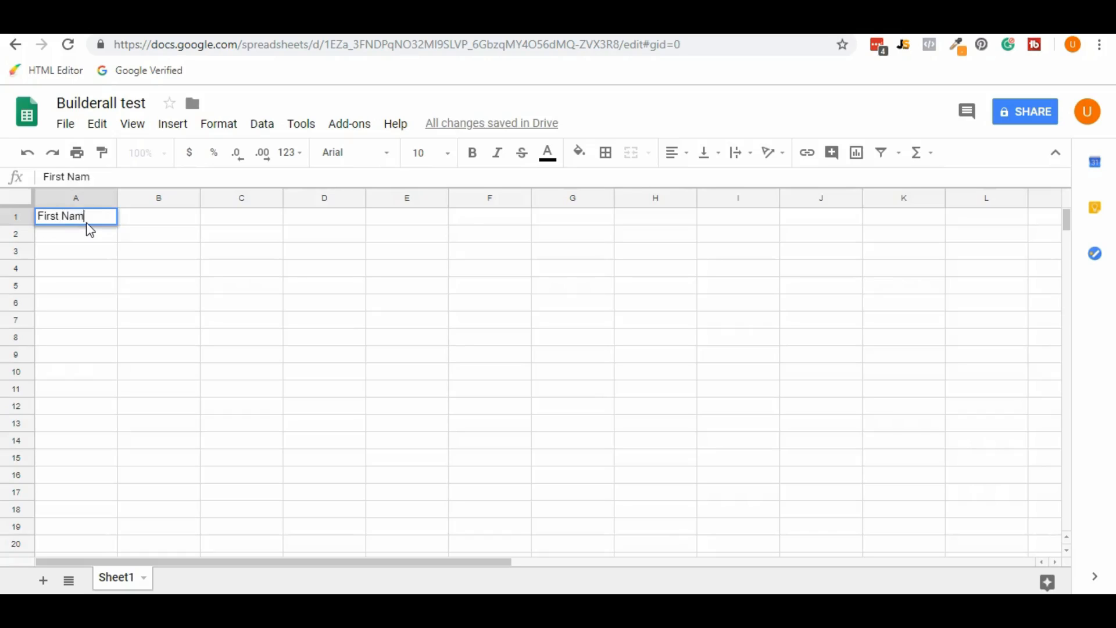
{"action": "type", "text": "e"}
{"action": "key", "text": "Tab"}
{"action": "type", "text": "Last Name"}
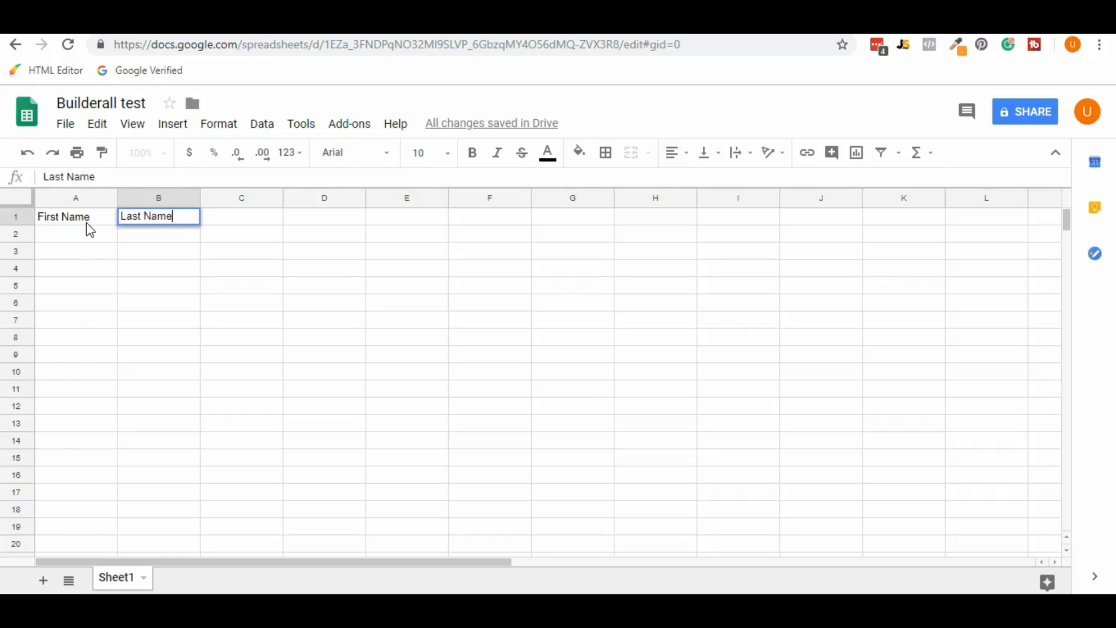
{"action": "left_click", "coordinate": [232, 213]}
{"action": "type", "text": "Email"}
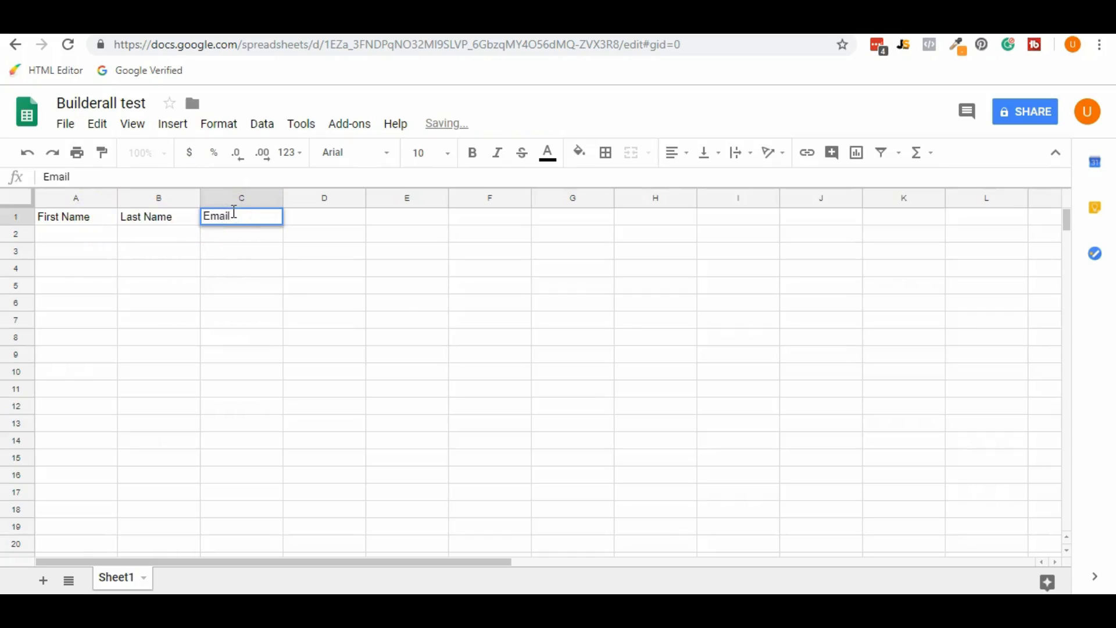
{"action": "left_click", "coordinate": [380, 321]}
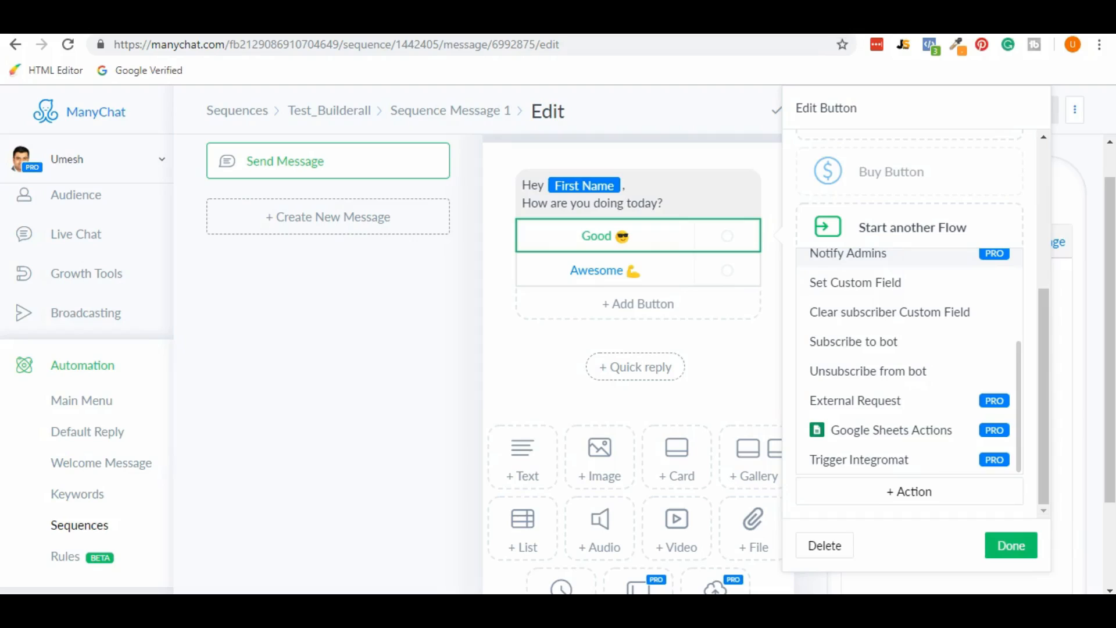
Step: Back in ManyChat, add a Google Sheets action of the type Insert Row to the Good 😎 button
{"action": "left_click", "coordinate": [917, 436]}
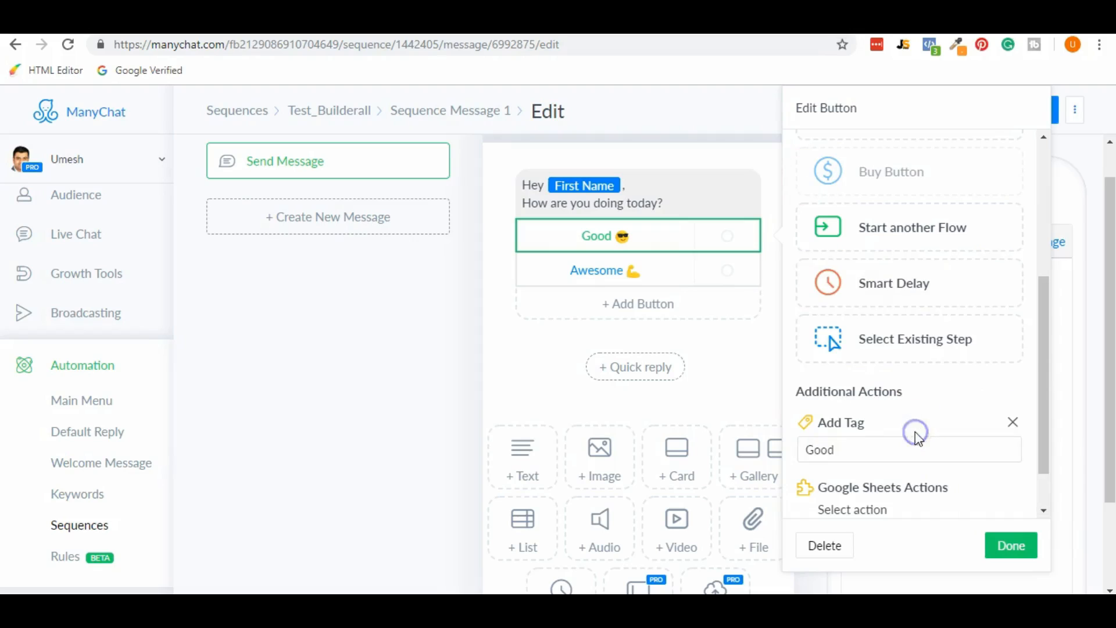
{"action": "scroll", "coordinate": [947, 486], "scroll_direction": "down", "scroll_amount": 1}
{"action": "left_click", "coordinate": [860, 460]}
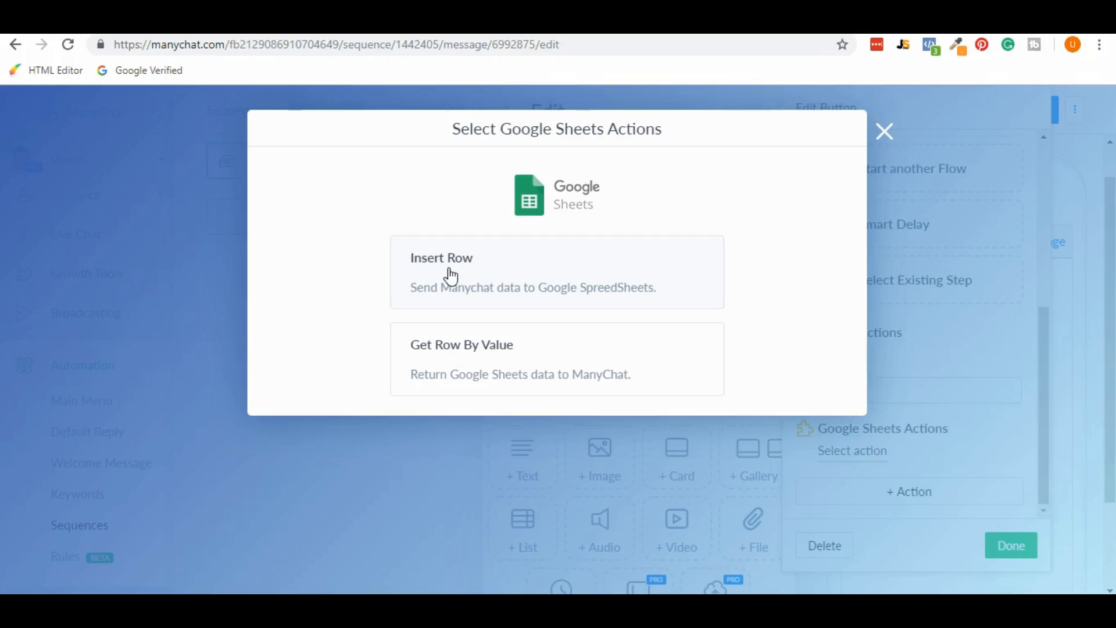
{"action": "left_click", "coordinate": [449, 269]}
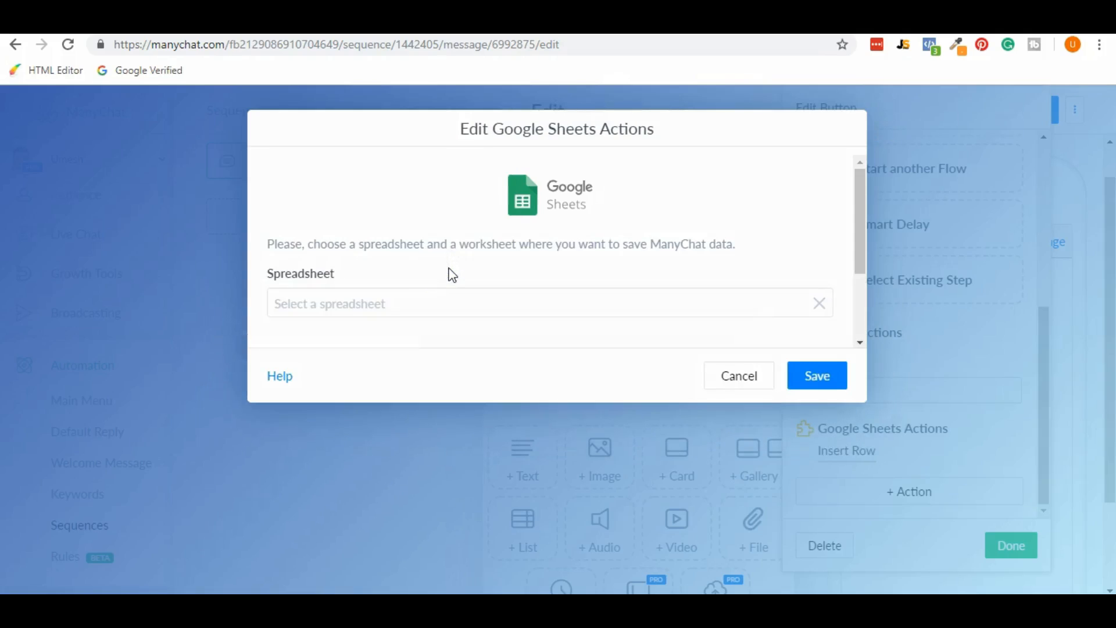
Step: Choose the Builderall test spreadsheet and its Sheet1 worksheet as the destination for the ManyChat data
{"action": "left_click", "coordinate": [612, 304]}
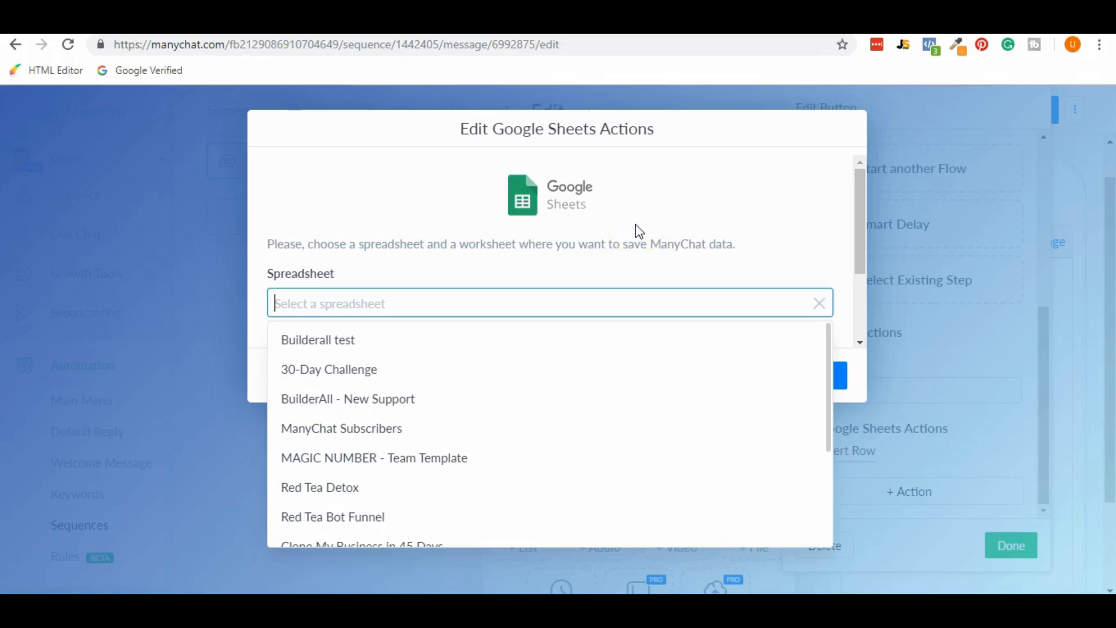
{"action": "left_click", "coordinate": [400, 338]}
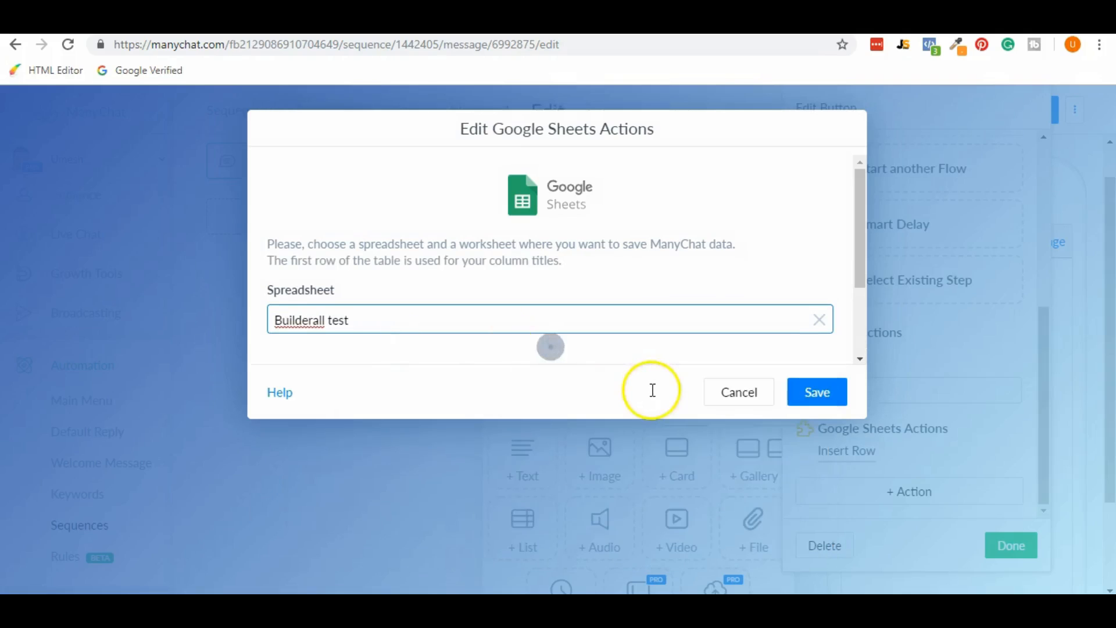
{"action": "scroll", "coordinate": [462, 391], "scroll_direction": "down", "scroll_amount": 1}
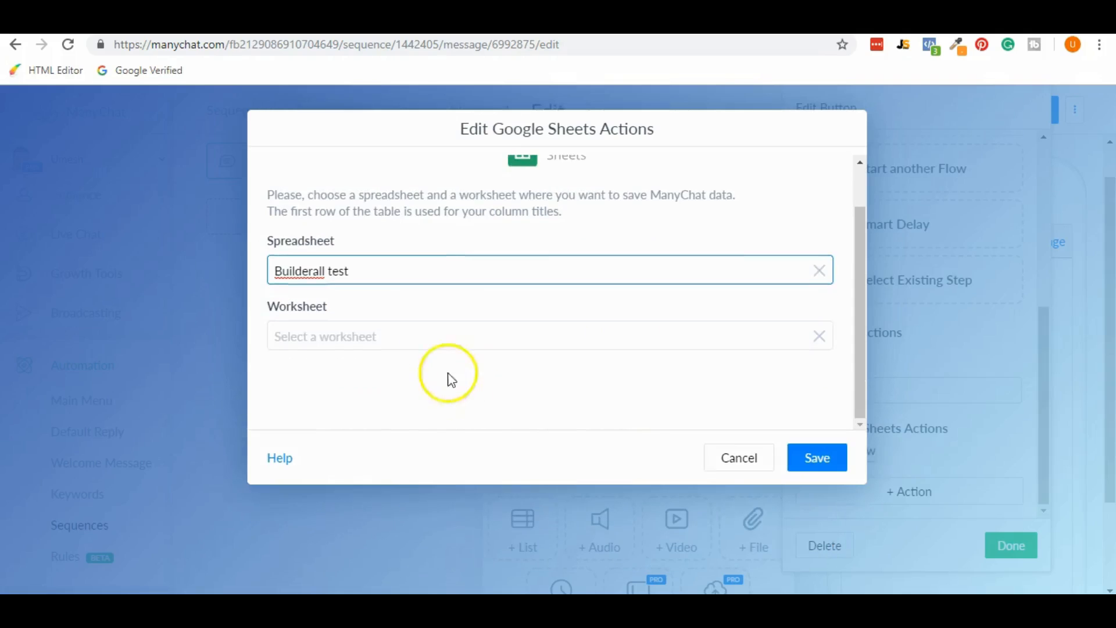
{"action": "left_click", "coordinate": [430, 341]}
{"action": "left_click", "coordinate": [397, 383]}
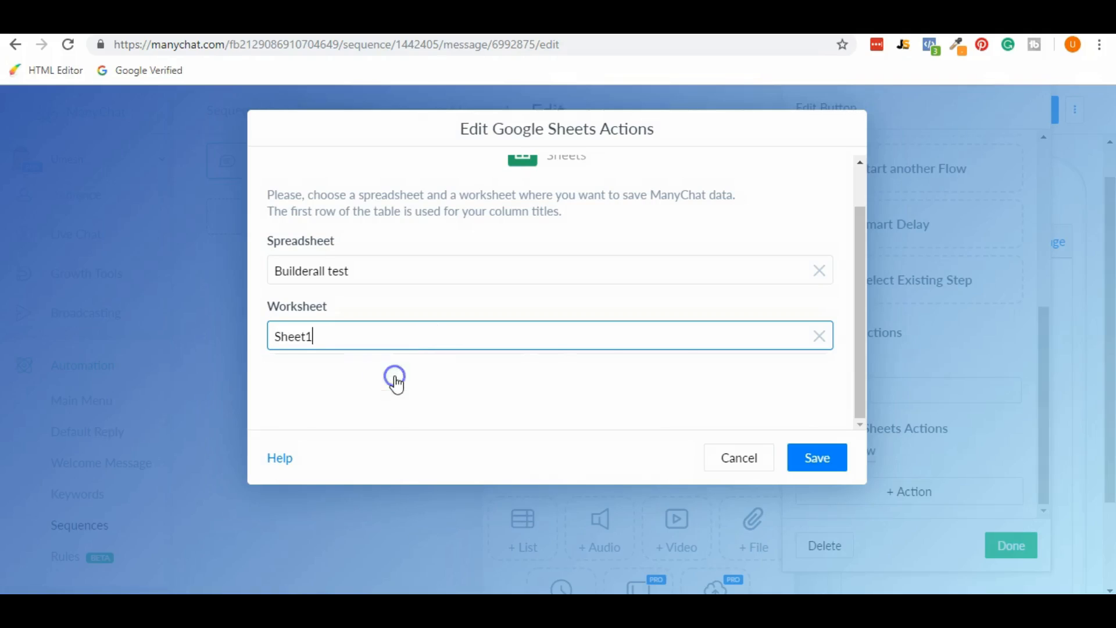
{"action": "scroll", "coordinate": [655, 388], "scroll_direction": "down", "scroll_amount": 1}
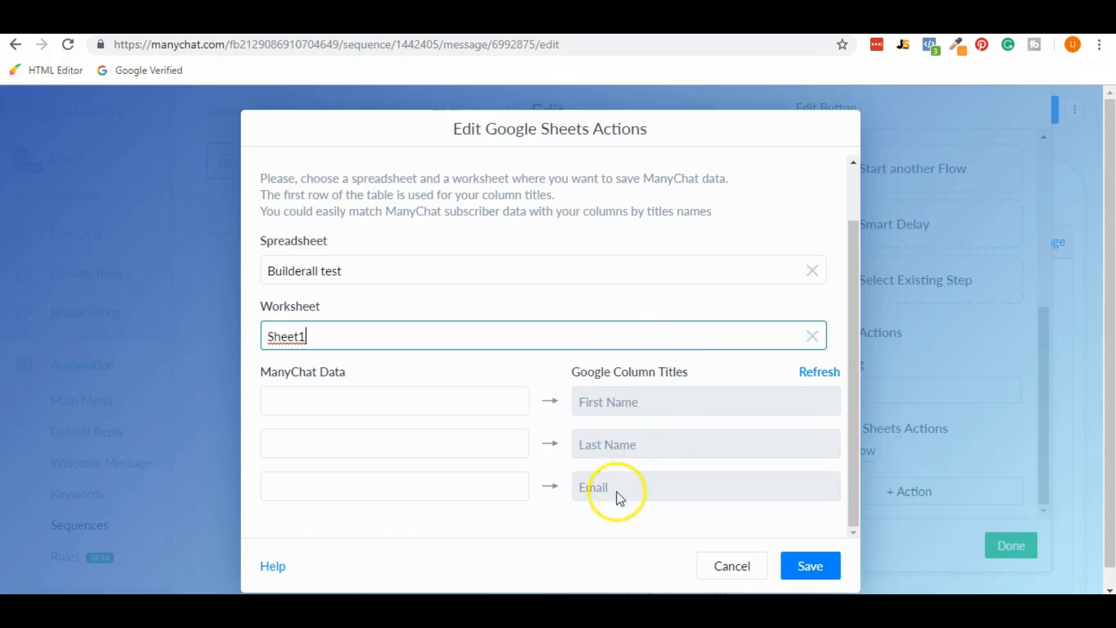
Step: Check the First Name, Last Name and Email headings in the Builderall test spreadsheet, and return to ManyChat's Google Sheets settings
{"action": "key", "text": "ctrl+Tab"}
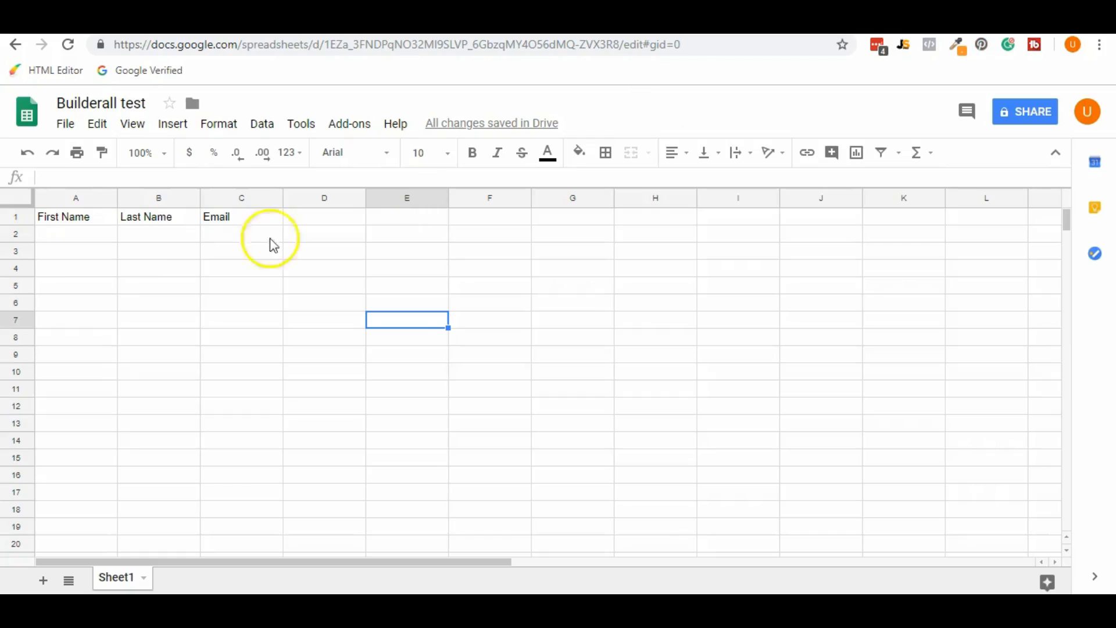
{"action": "left_click", "coordinate": [96, 223]}
{"action": "left_click", "coordinate": [191, 219]}
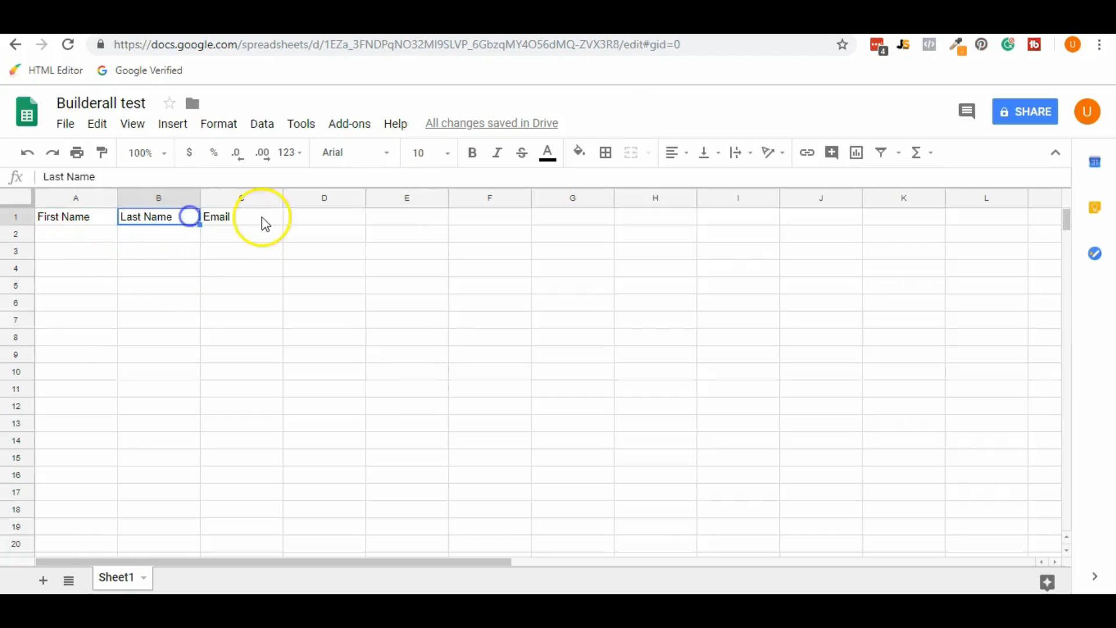
{"action": "left_click", "coordinate": [261, 221]}
{"action": "key", "text": "ctrl+shift+Tab"}
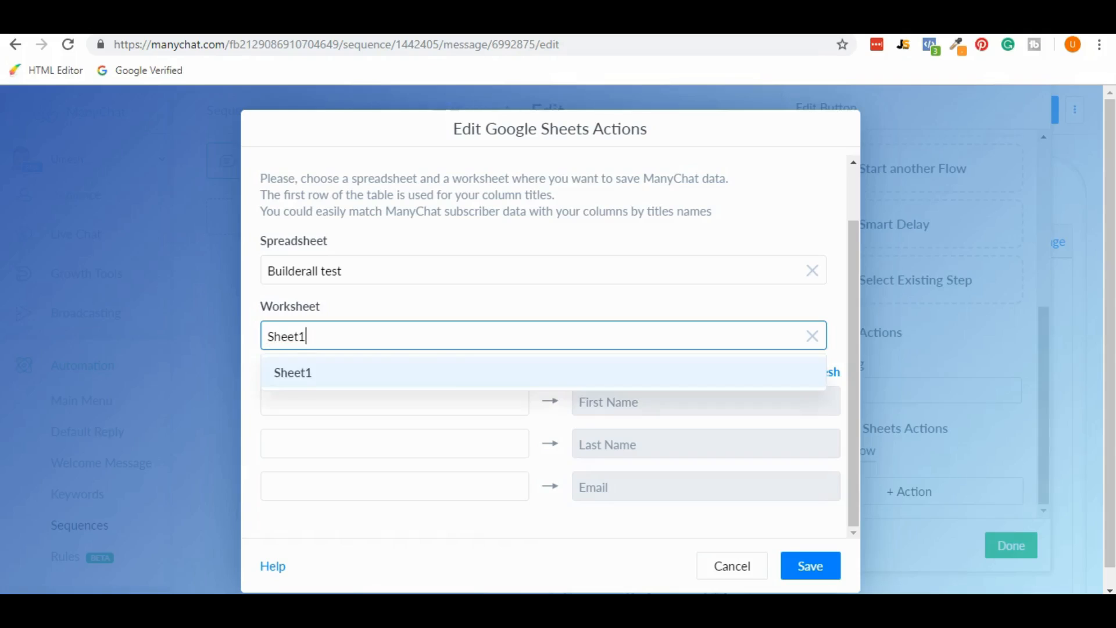
Step: Match the ManyChat fields First Name and Last Name to the Google columns of the same names
{"action": "left_click", "coordinate": [406, 399]}
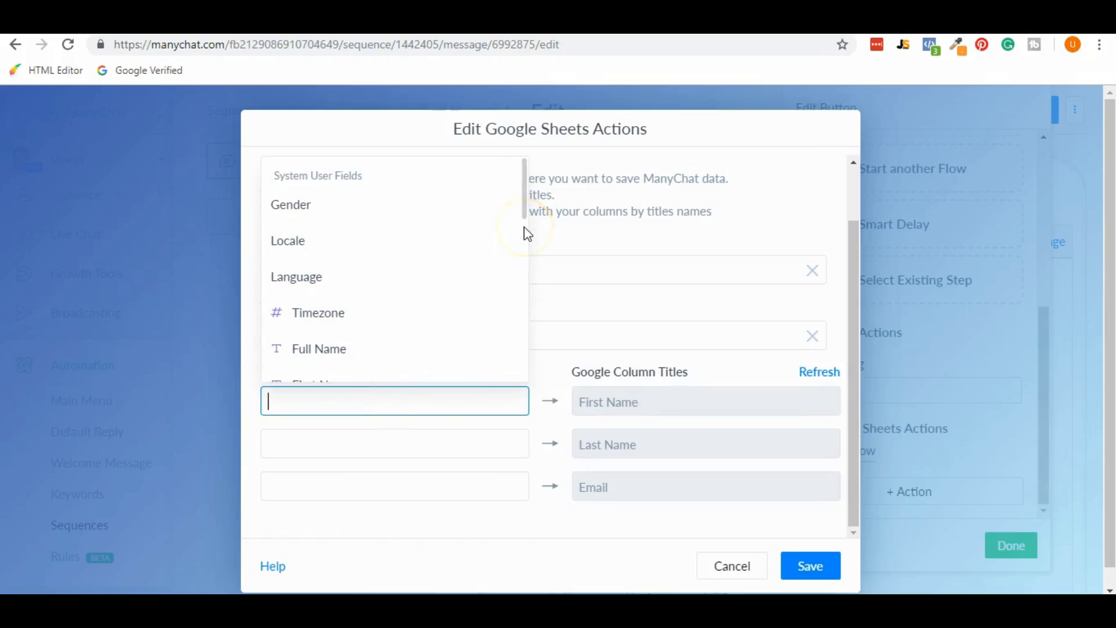
{"action": "type", "text": "Fir"}
{"action": "left_click", "coordinate": [347, 208]}
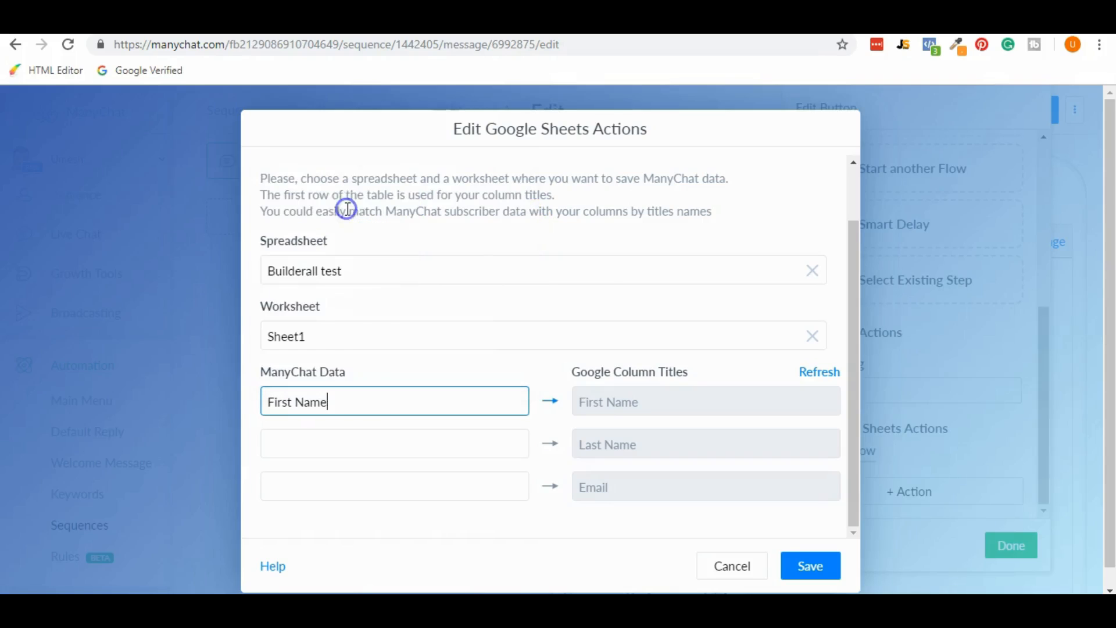
{"action": "left_click", "coordinate": [356, 445]}
{"action": "type", "text": "Las"}
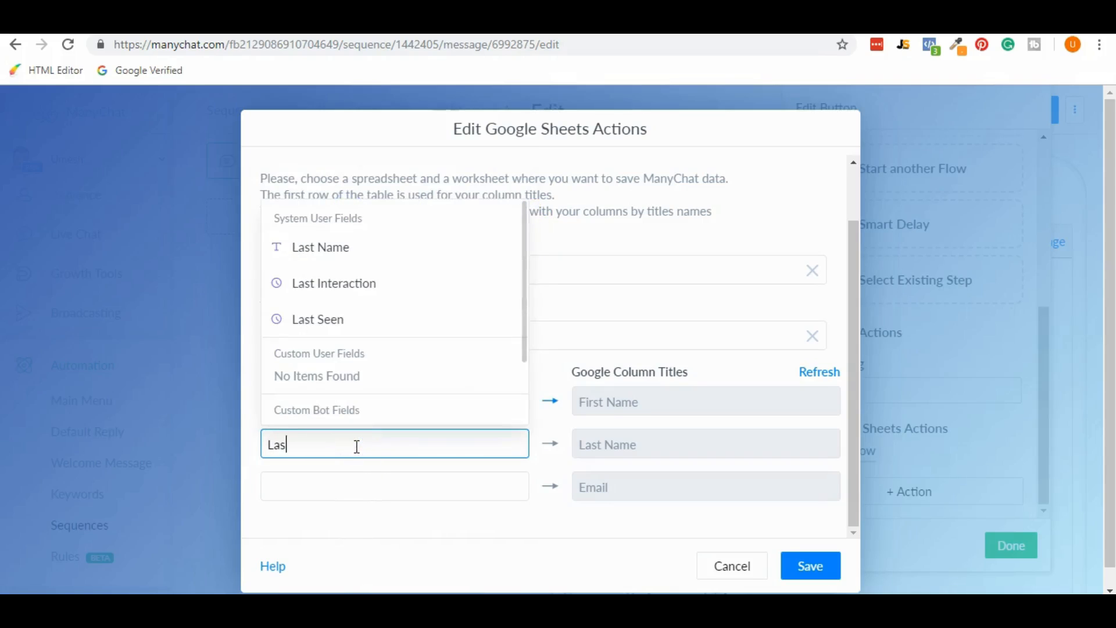
{"action": "left_click", "coordinate": [383, 257]}
Step: Try to match a ManyChat field named Email to the Email column, and clear the entry
{"action": "left_click", "coordinate": [376, 490]}
{"action": "type", "text": "Email"}
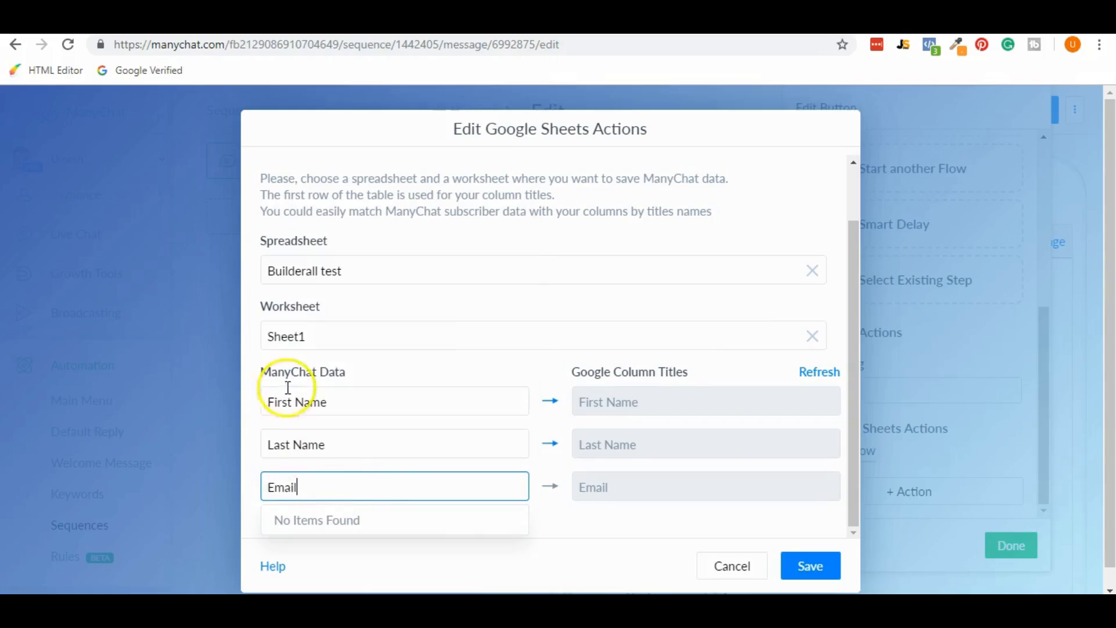
{"action": "key", "text": "BackSpace"}
{"action": "key", "text": "BackSpace"}
{"action": "key", "text": "BackSpace"}
{"action": "key", "text": "BackSpace"}
{"action": "key", "text": "BackSpace"}
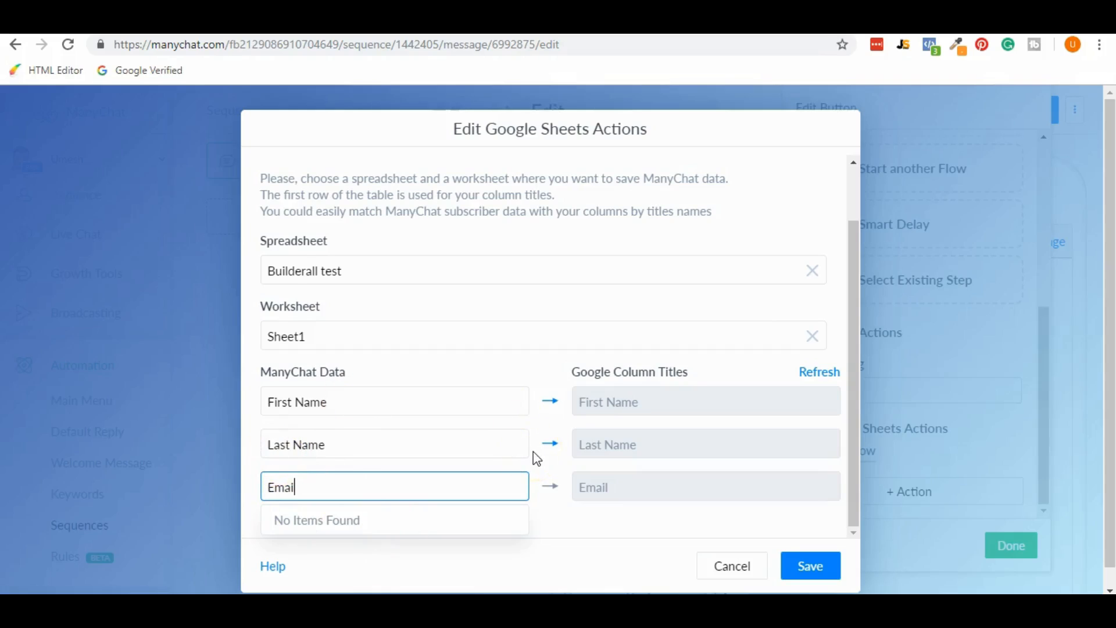
Step: Save the Google Sheets action with the Email column left unmatched
{"action": "left_click", "coordinate": [545, 389]}
{"action": "left_click", "coordinate": [810, 565]}
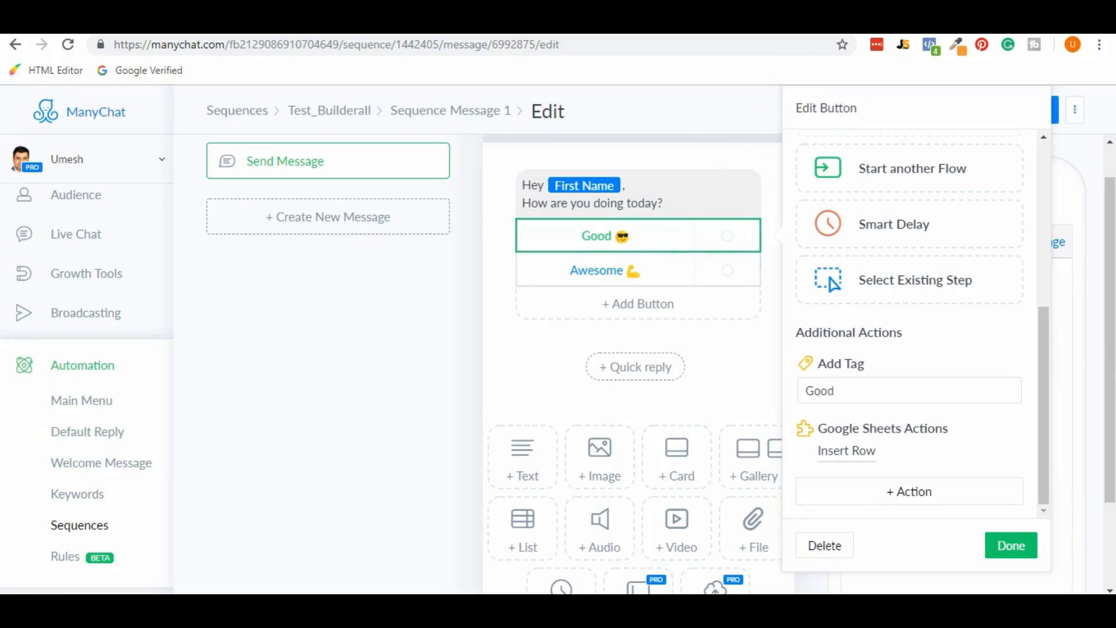
Step: Reload the Builderall test spreadsheet in Google Sheets and compare its rows and headings with the Good 😎 button's settings in ManyChat
{"action": "left_click", "coordinate": [168, 23]}
{"action": "left_click", "coordinate": [66, 51]}
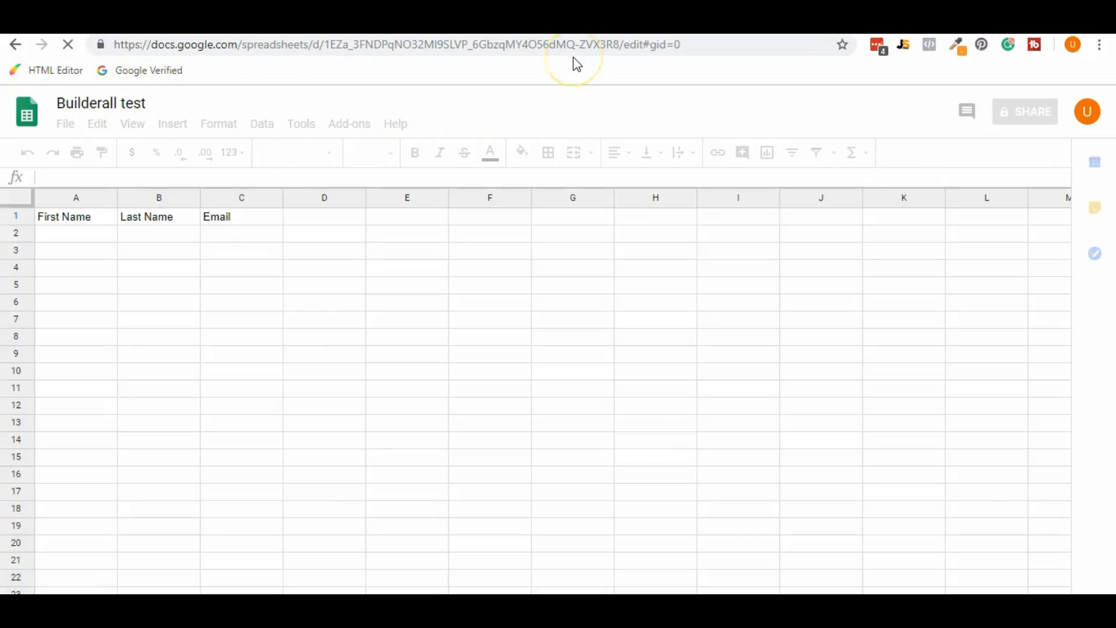
{"action": "left_click", "coordinate": [765, 22]}
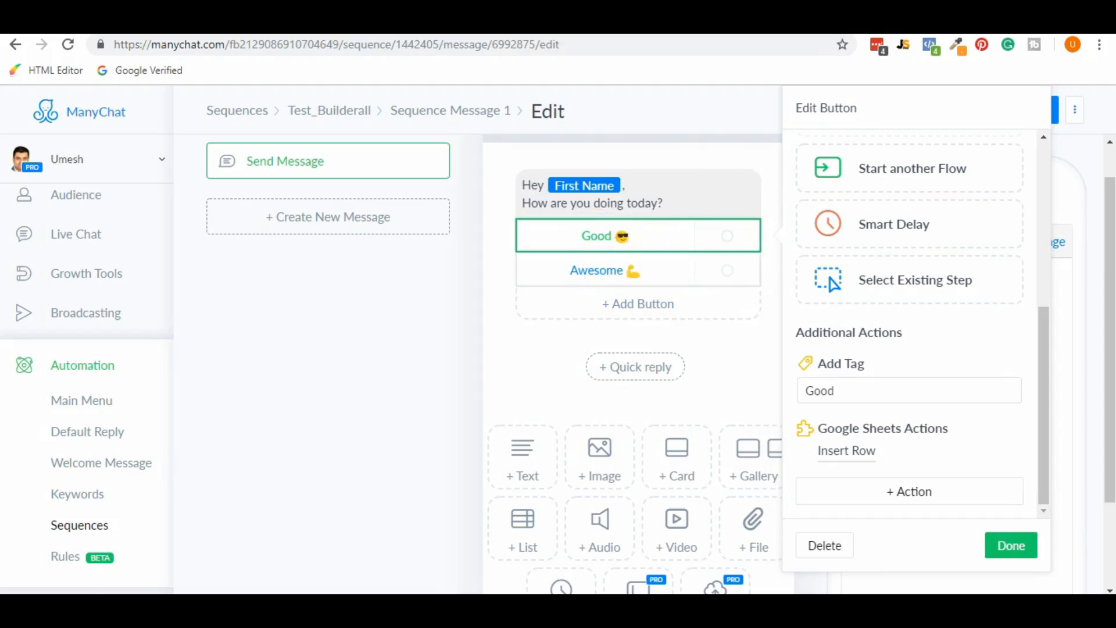
{"action": "left_click", "coordinate": [593, 22]}
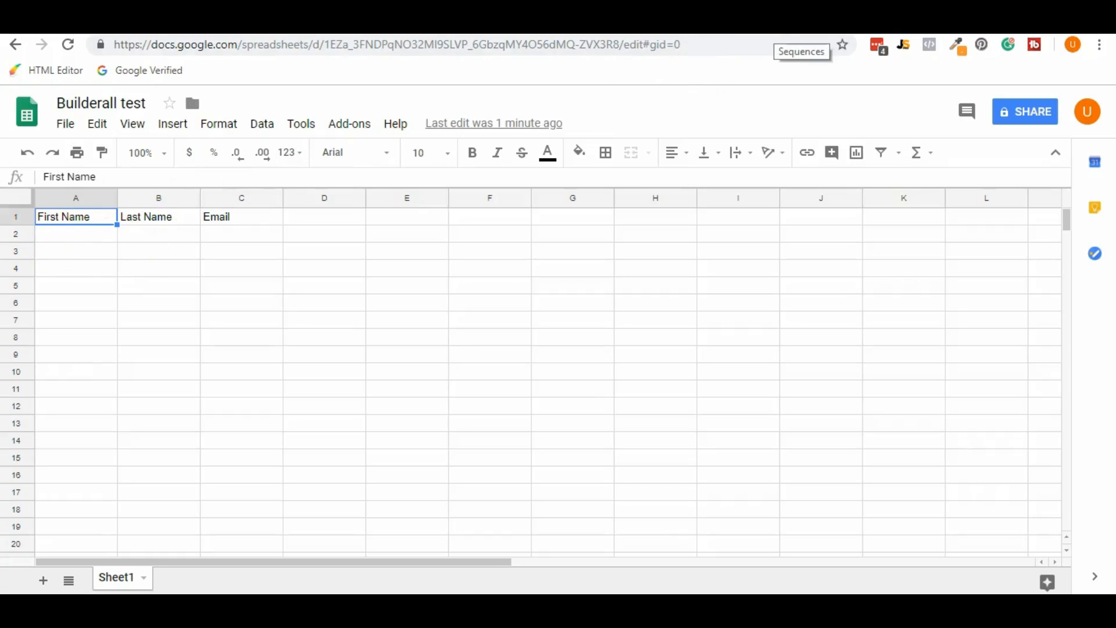
{"action": "left_click", "coordinate": [793, 23]}
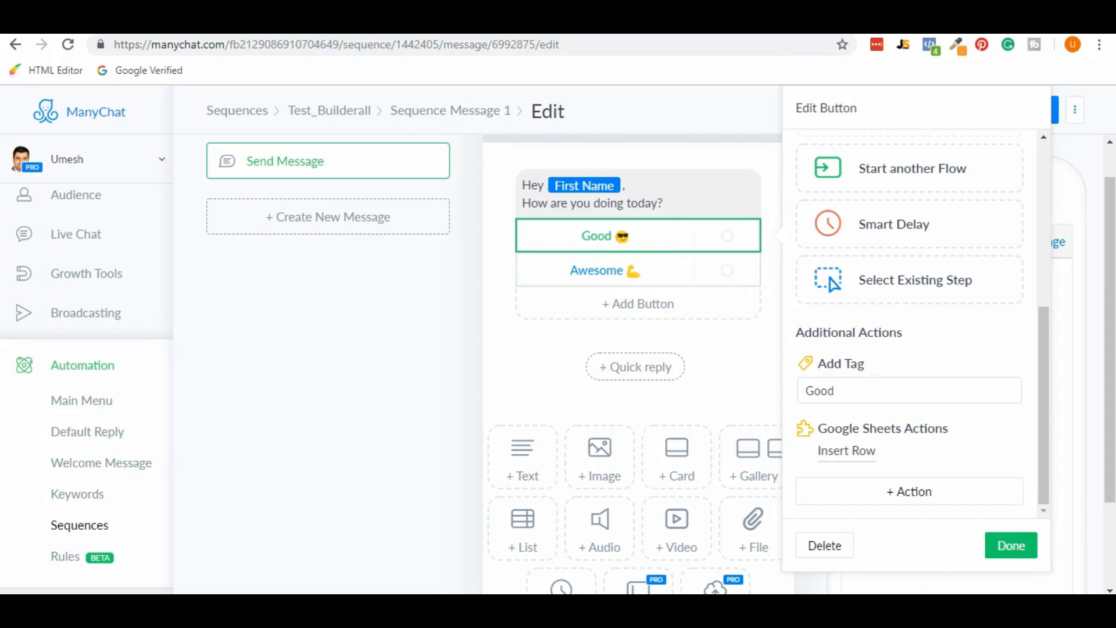
{"action": "left_click", "coordinate": [146, 23]}
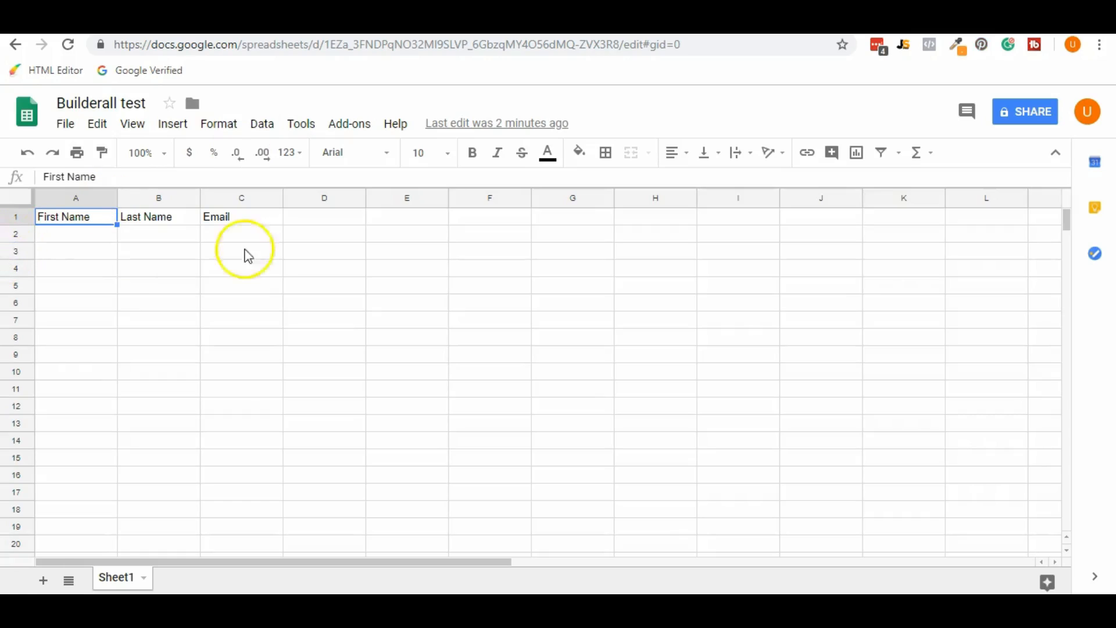
{"action": "left_click", "coordinate": [778, 23]}
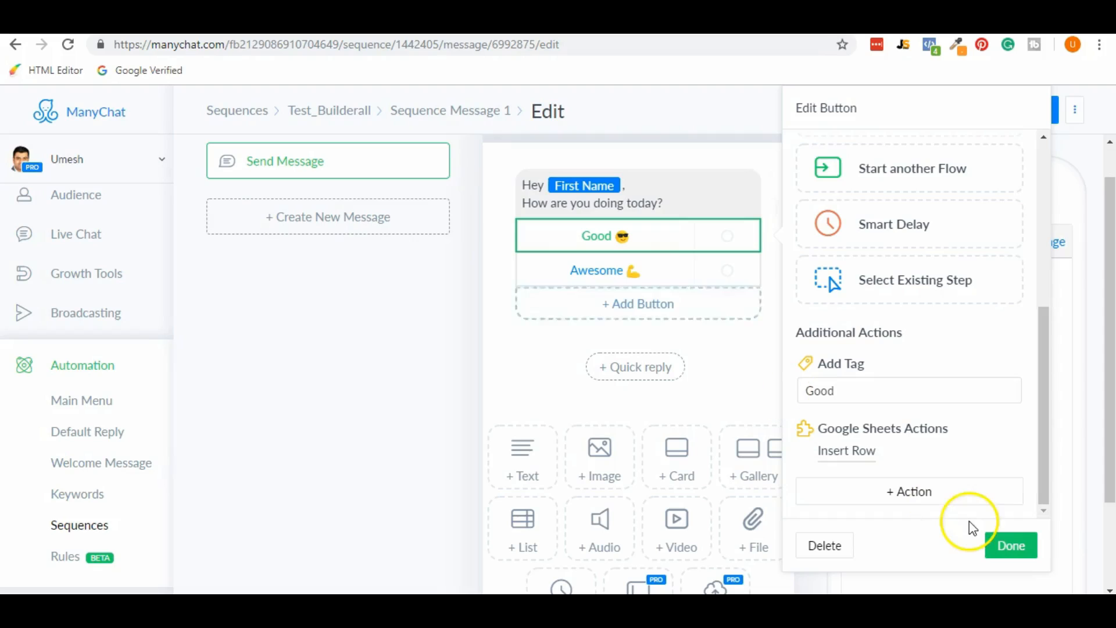
{"action": "scroll", "coordinate": [882, 287], "scroll_direction": "up", "scroll_amount": 5}
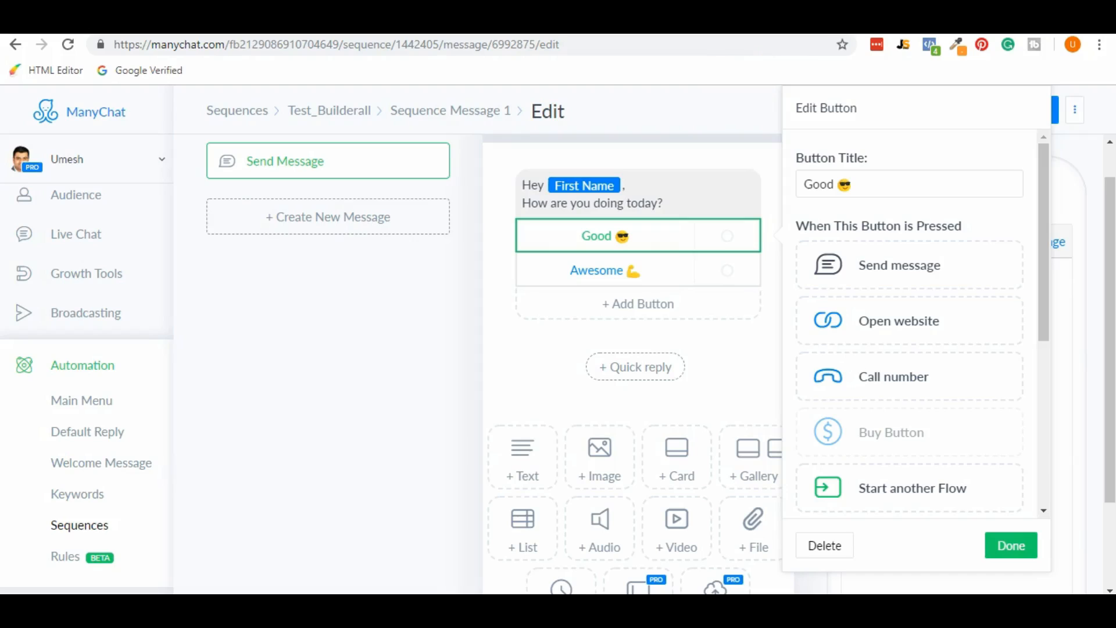
{"action": "left_click", "coordinate": [860, 20]}
{"action": "left_click", "coordinate": [726, 21]}
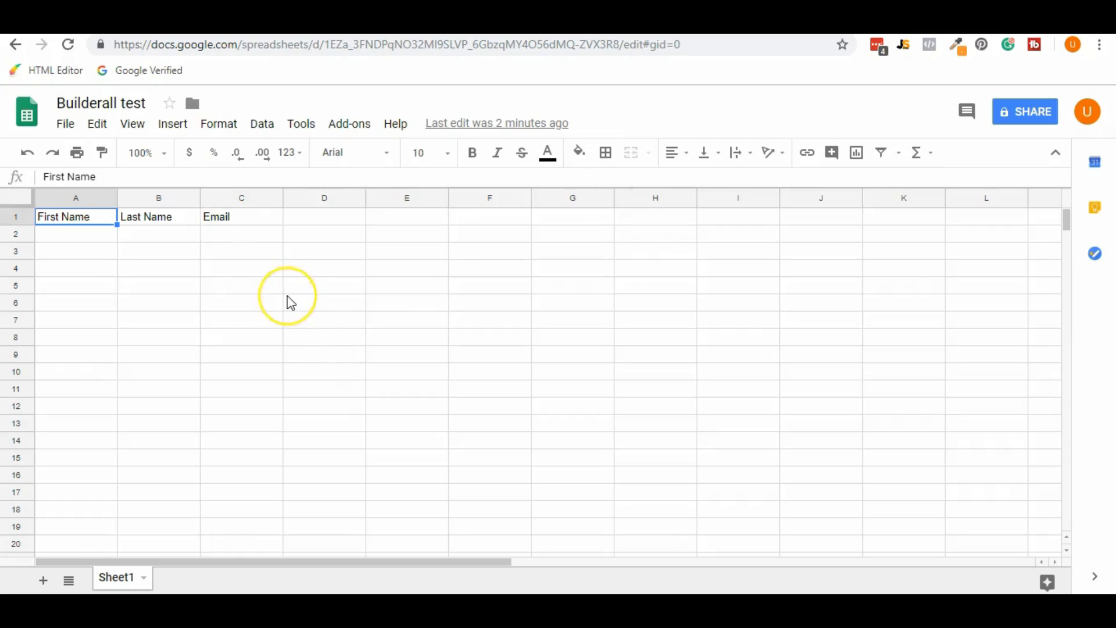